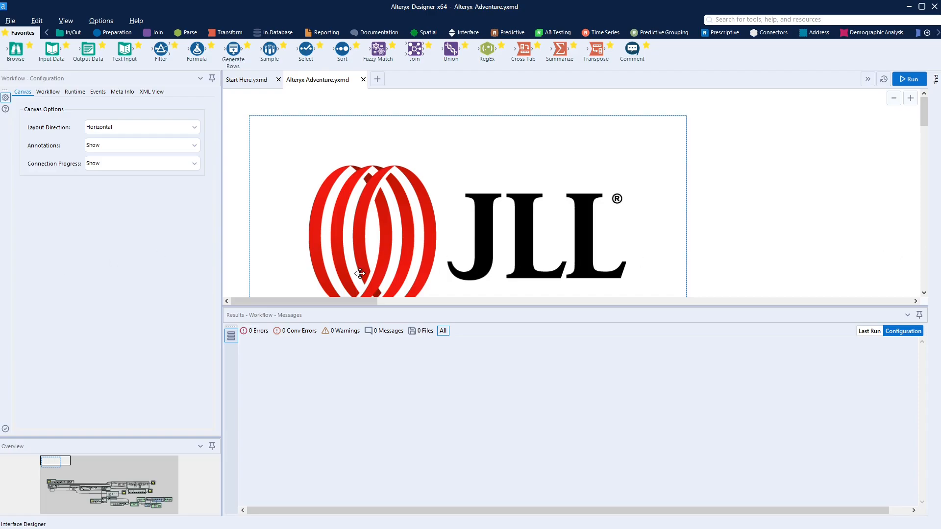
Pan the canvas from the JLL logo to the Alteryx Adventure workflow containers via the Overview panel
click(55, 486)
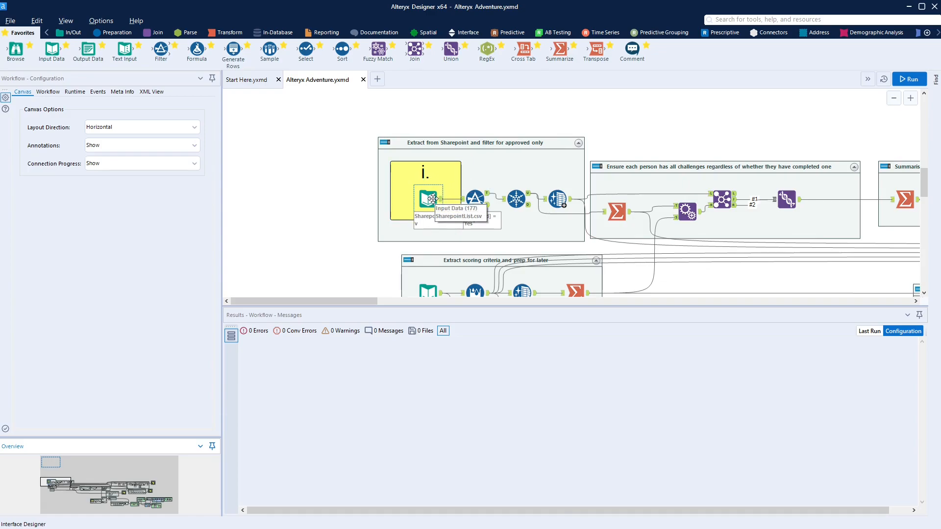
Search 'sharepoint' and place a SharePoint List Input left of the first container
click(772, 20)
text(shar)
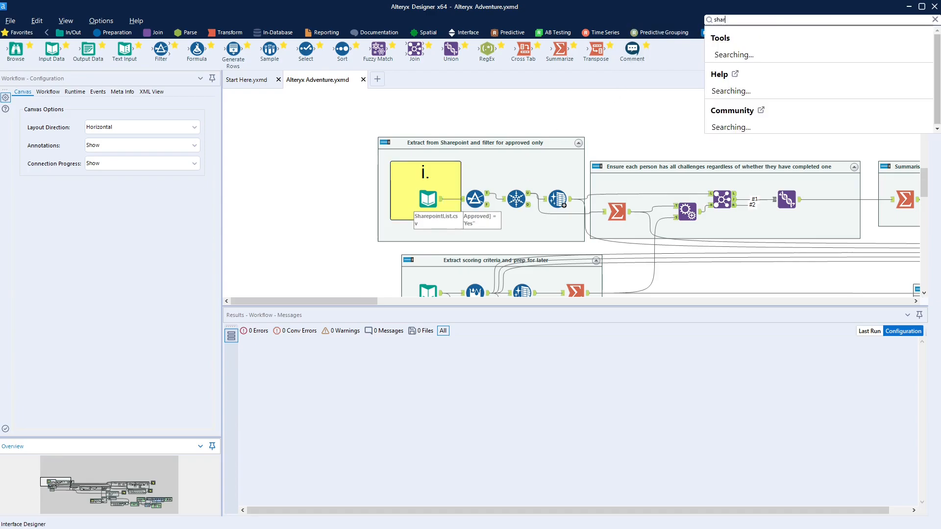
text(epoint)
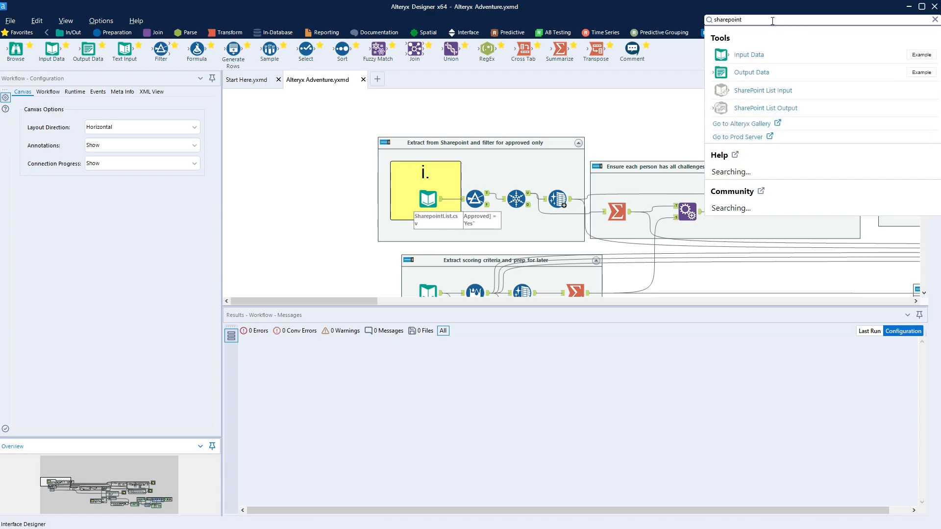
drag(760, 92, 345, 198)
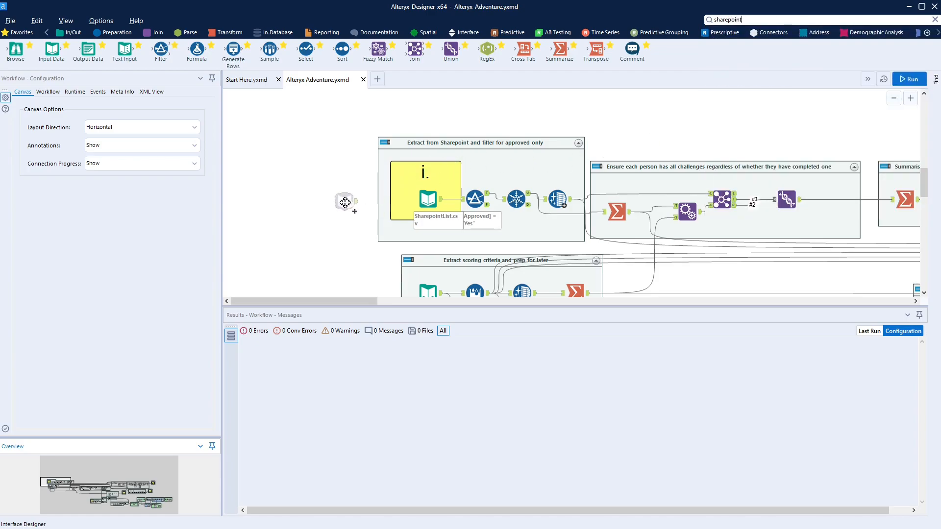
Set the input to Online/Office 365, the saved team site URL, Alteryx Adventure List, All Items view
click(123, 113)
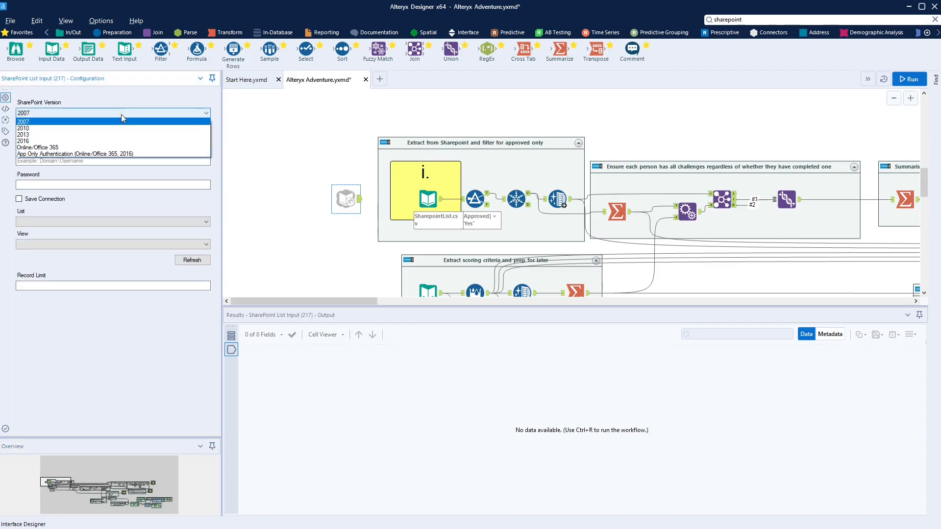
click(112, 148)
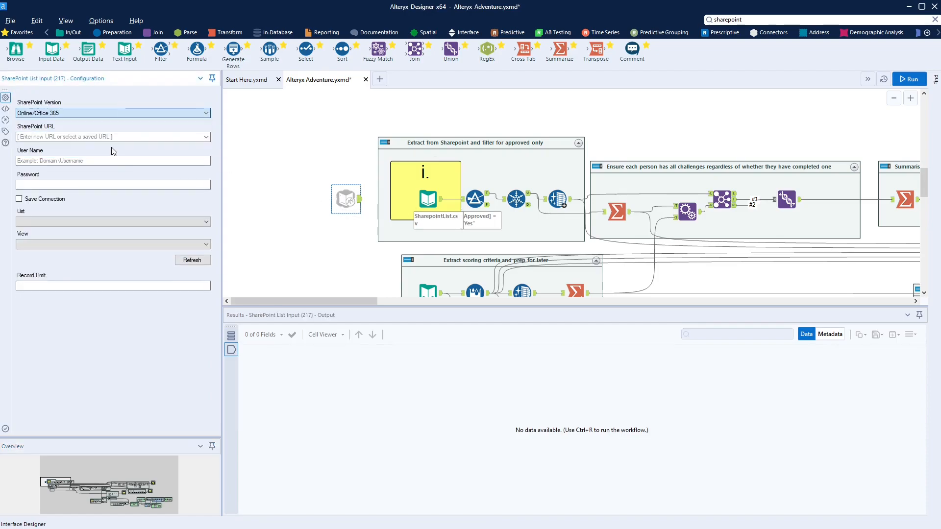
click(114, 138)
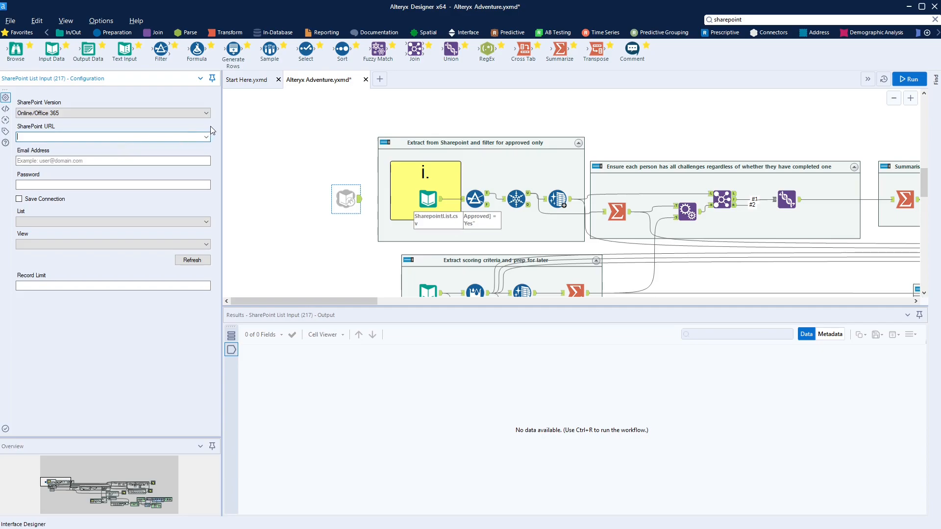
click(207, 137)
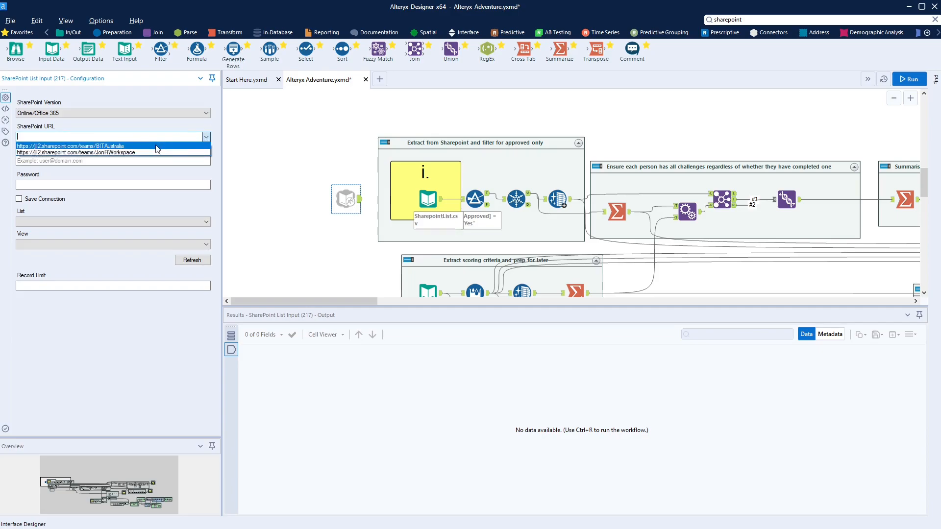
click(137, 153)
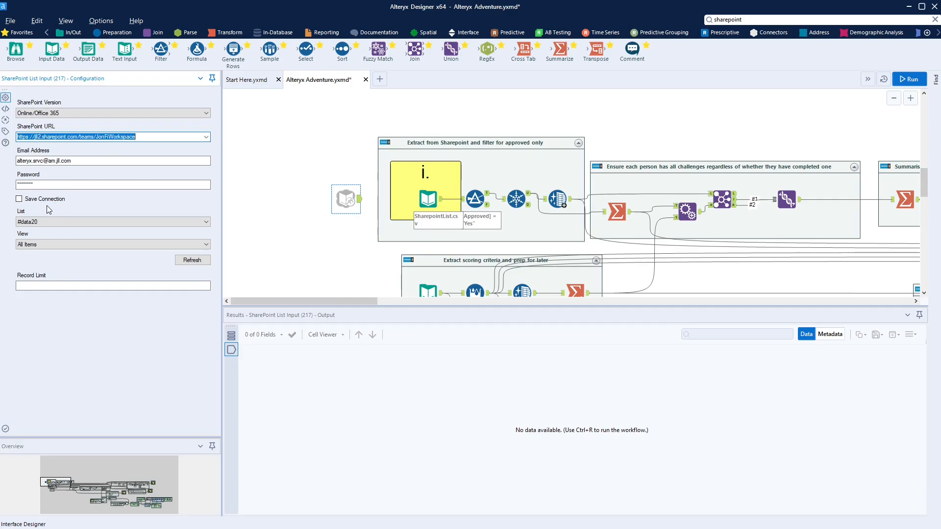
click(47, 222)
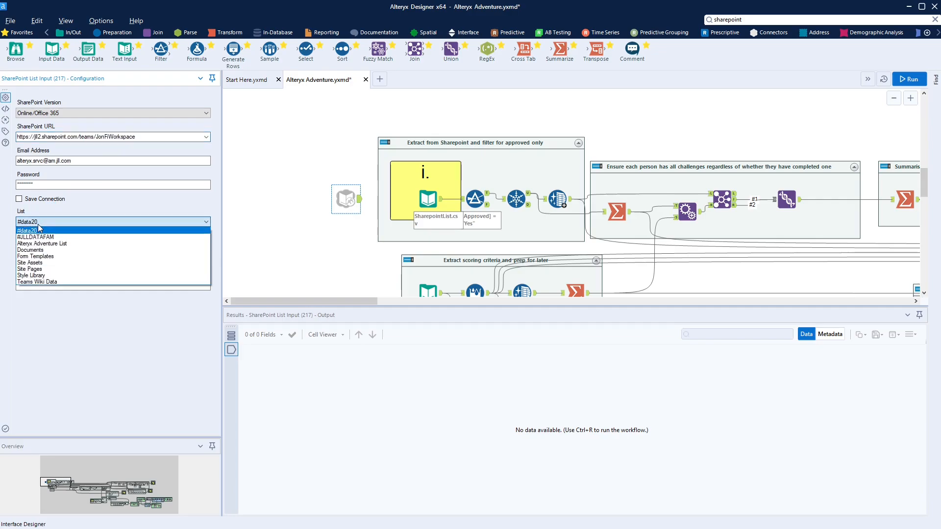
click(60, 246)
click(55, 246)
click(55, 247)
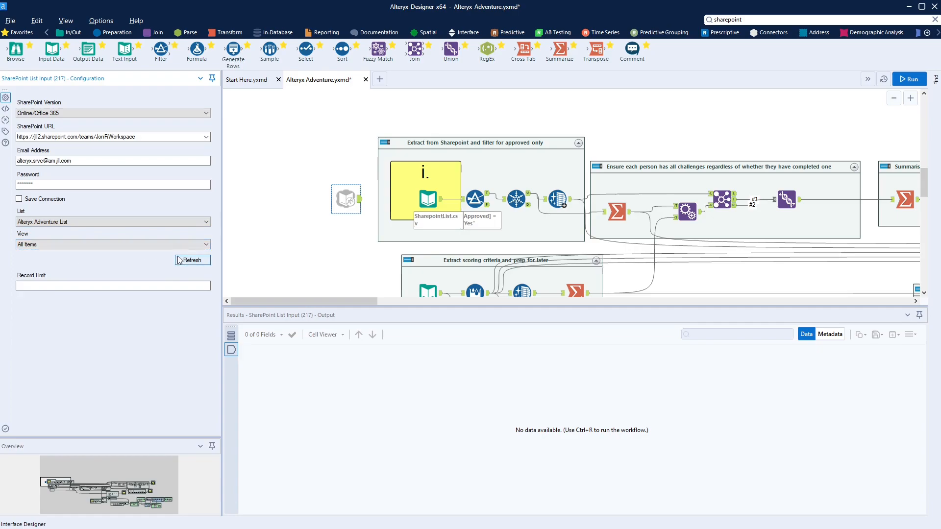
click(425, 202)
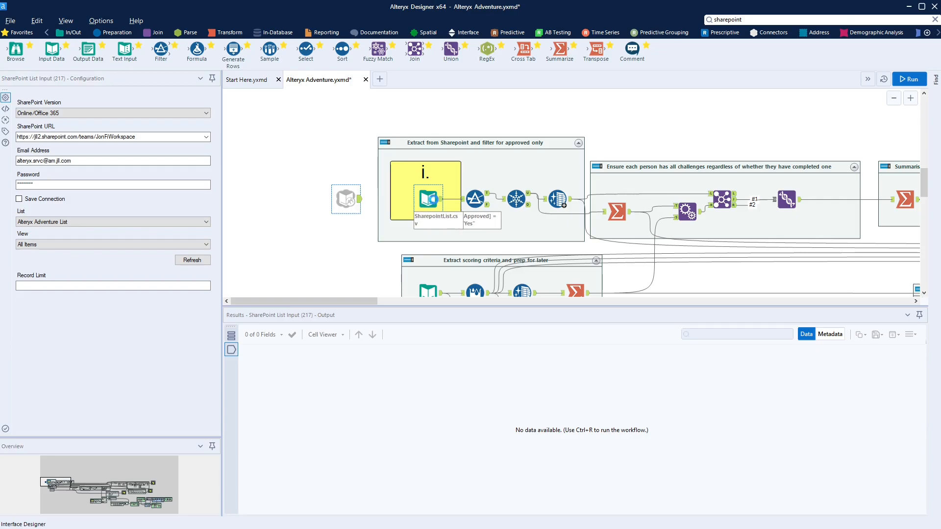
Delete the SharepointList.csv input, wire the SharePoint List Input into the Filter, and select the Unique tool
key(Delete)
drag(451, 206, 461, 199)
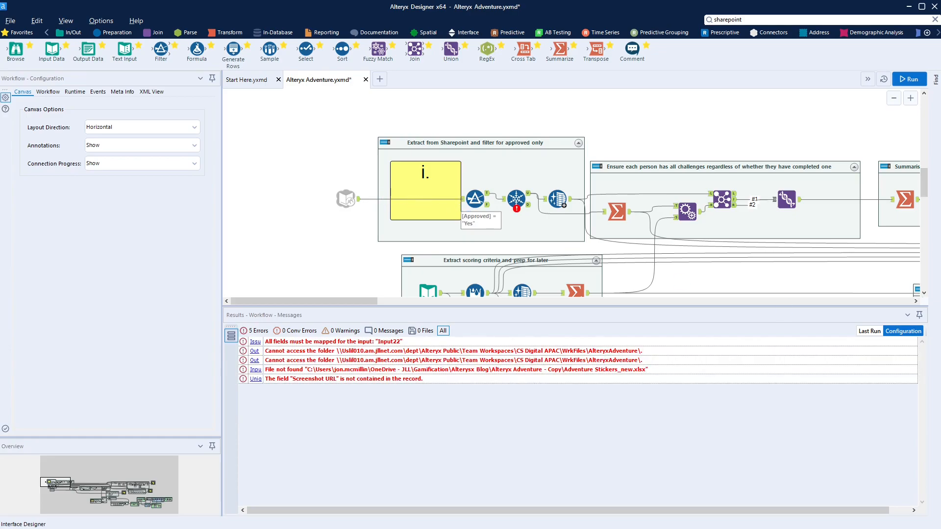
click(513, 197)
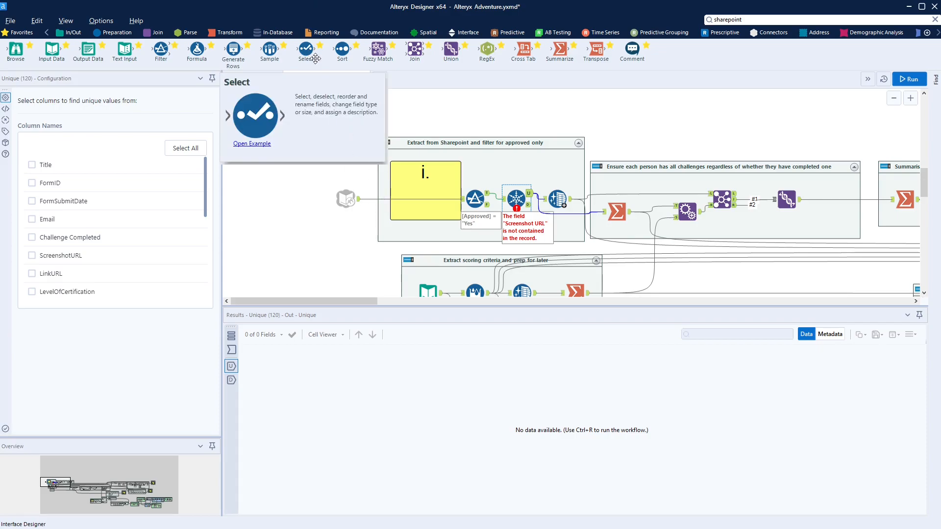
Drop a Select tool from Favorites onto the connection between the SharePoint input and the Filter
drag(306, 49, 390, 204)
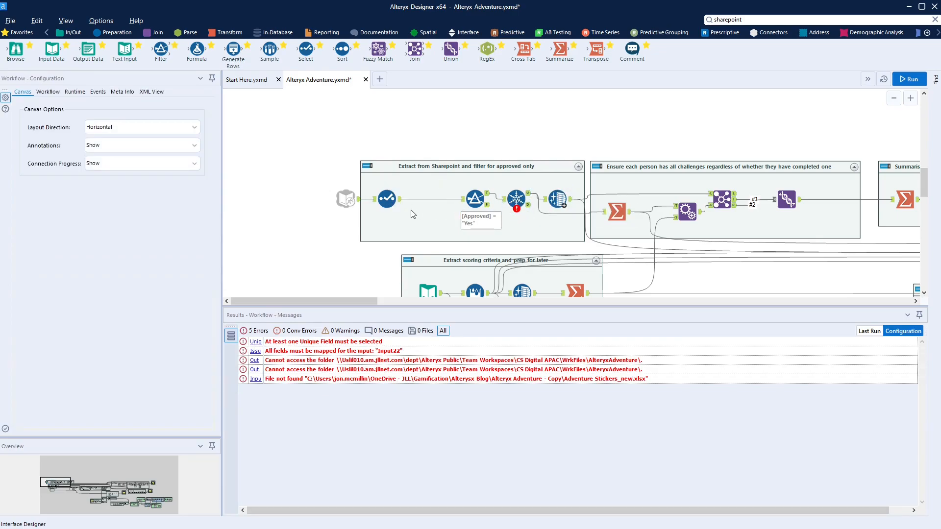
Rename FormID, FormSubmitDate and ScreenshotURL to Form ID, Form Submit Date and Screenshot URL
click(387, 199)
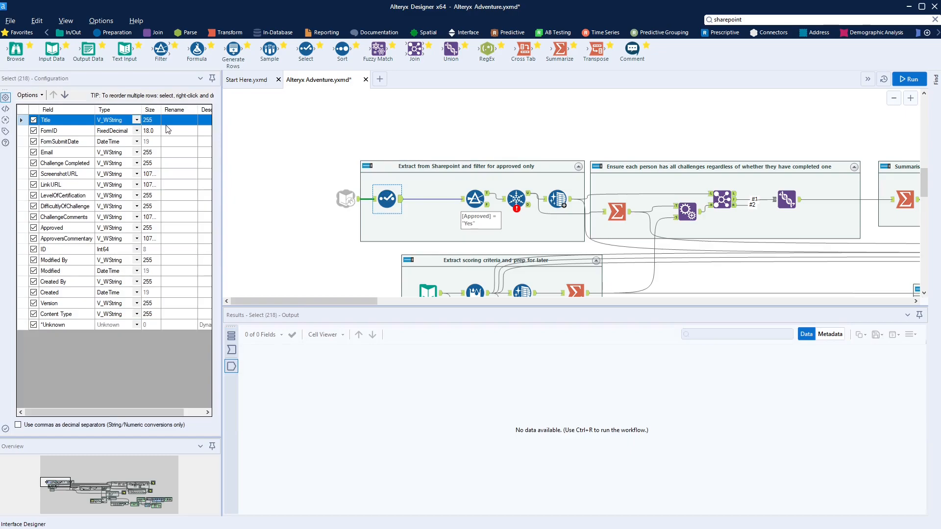
click(176, 131)
text(F)
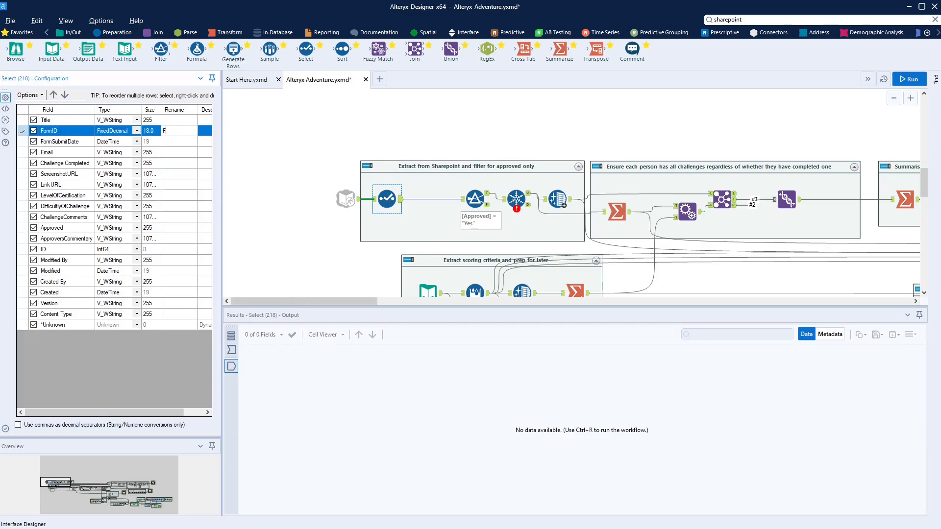
text(orm ID)
key(Down)
text(Form)
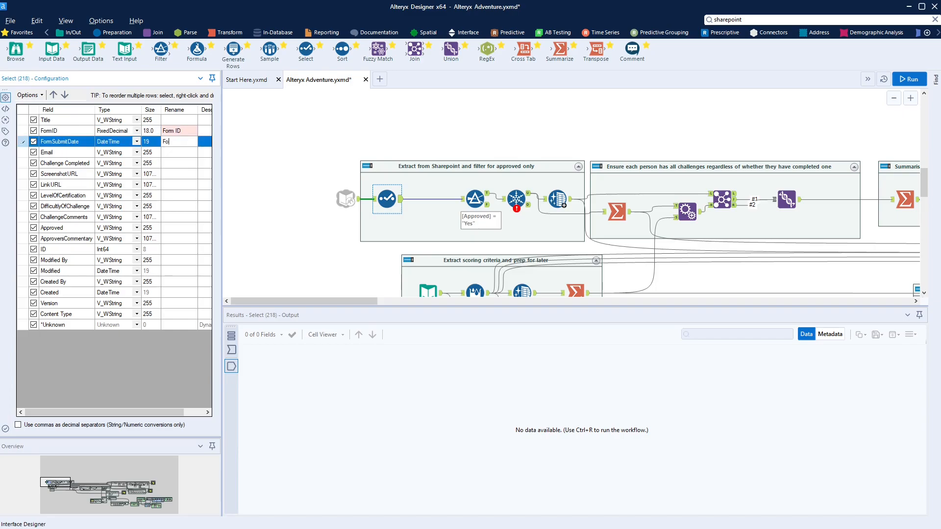
text( Submit Date)
key(Down)
key(Down)
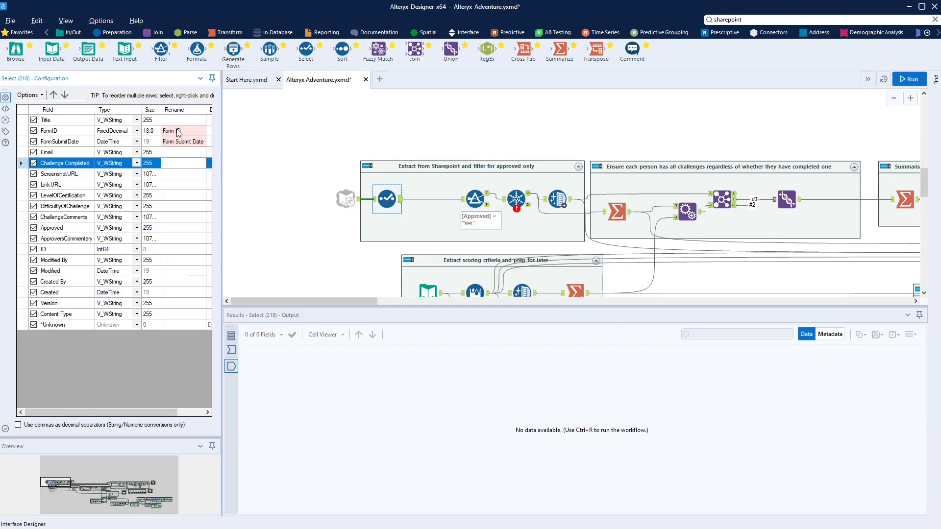
key(Down)
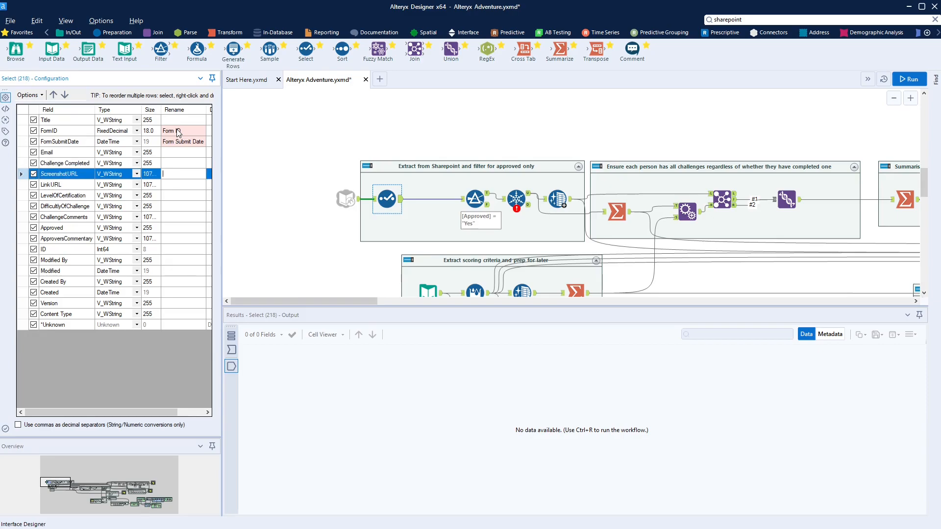
text(Screenshot URL)
key(Return)
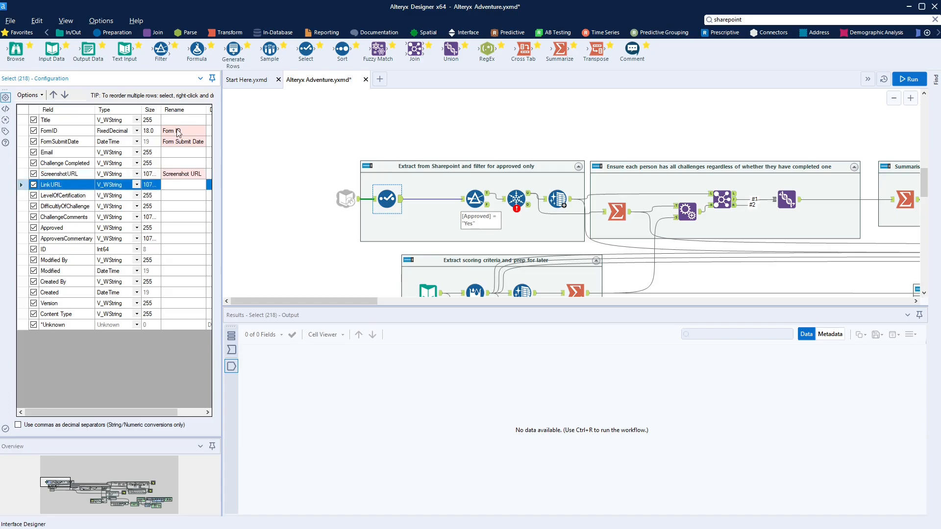
Rename LinkURL, LevelOfCertification and DifficultyOfChallenge to spaced names, then apply the renames
text(Link URL)
key(Return)
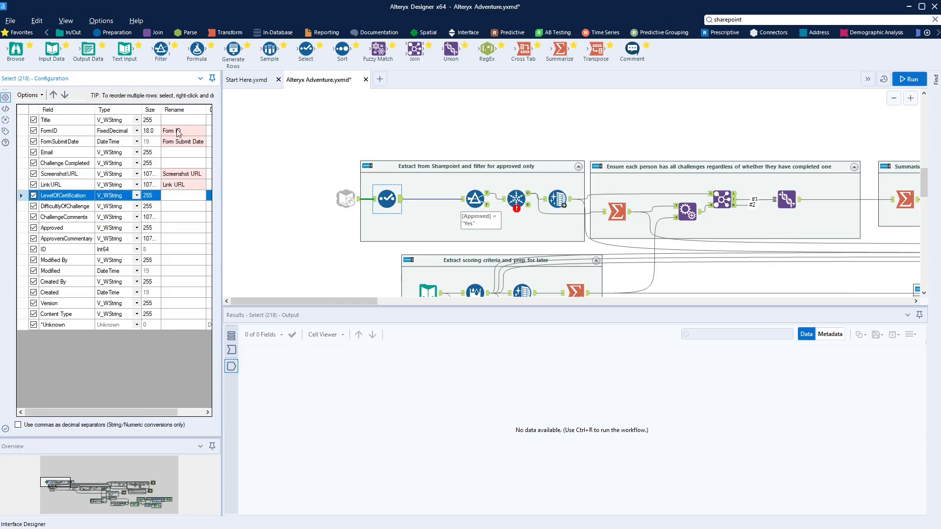
text(Level of Certification)
key(Return)
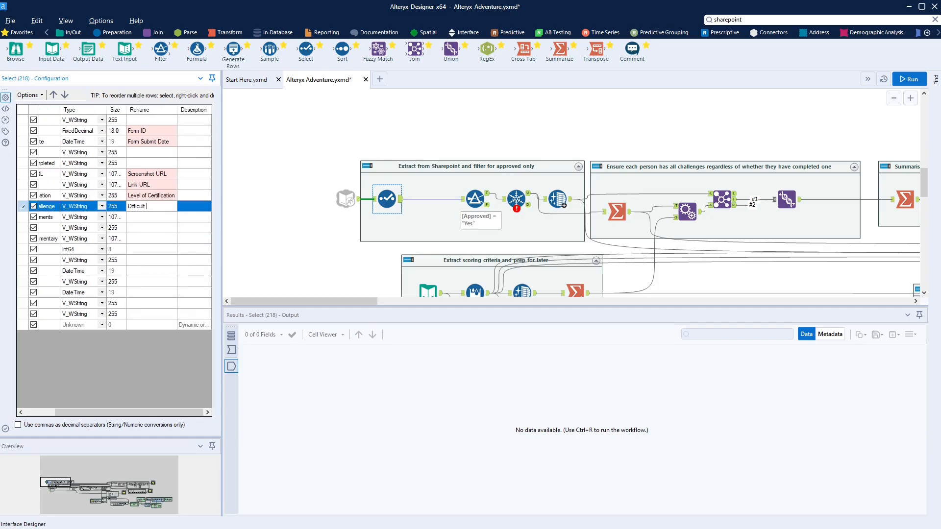
text(Difficult of Challenge)
text(y)
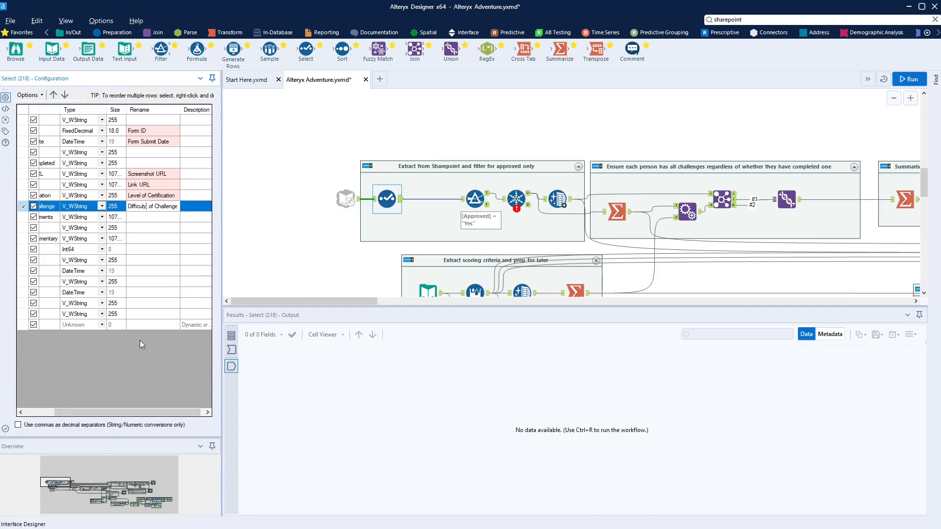
drag(122, 411, 92, 410)
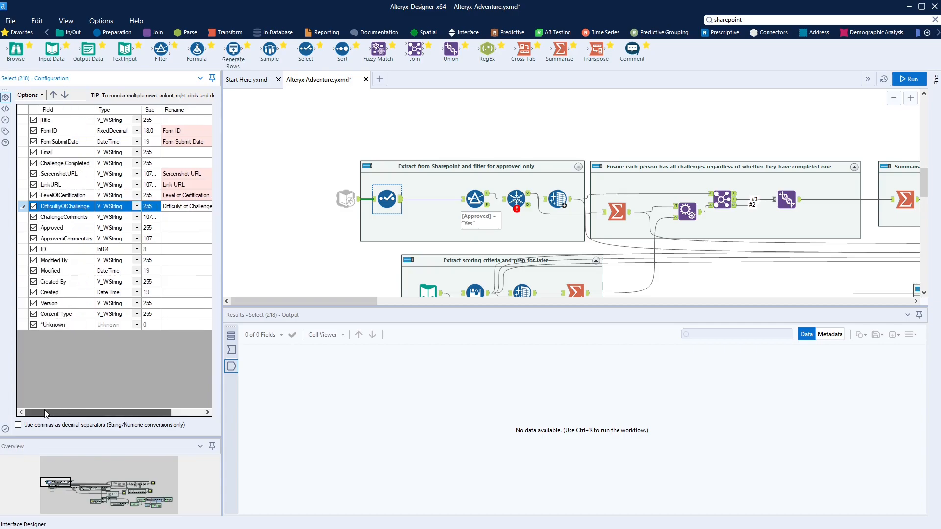
click(198, 216)
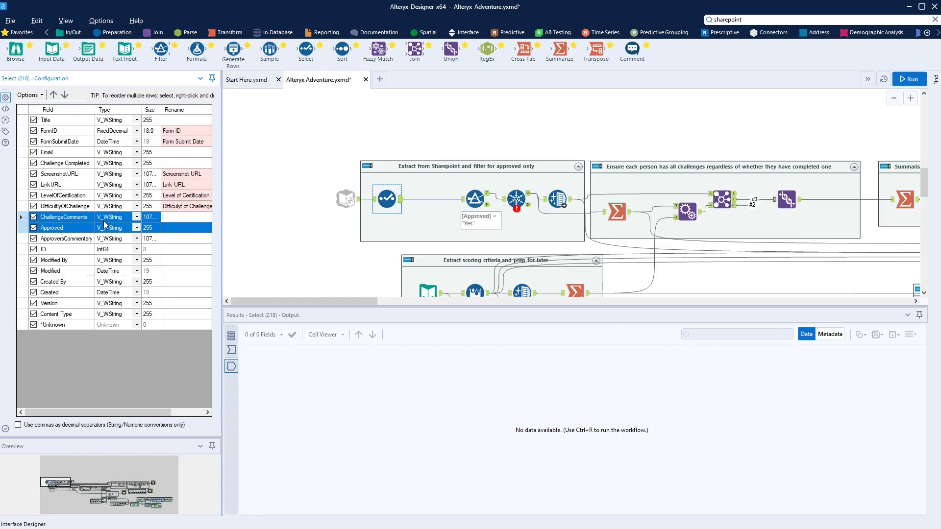
click(373, 244)
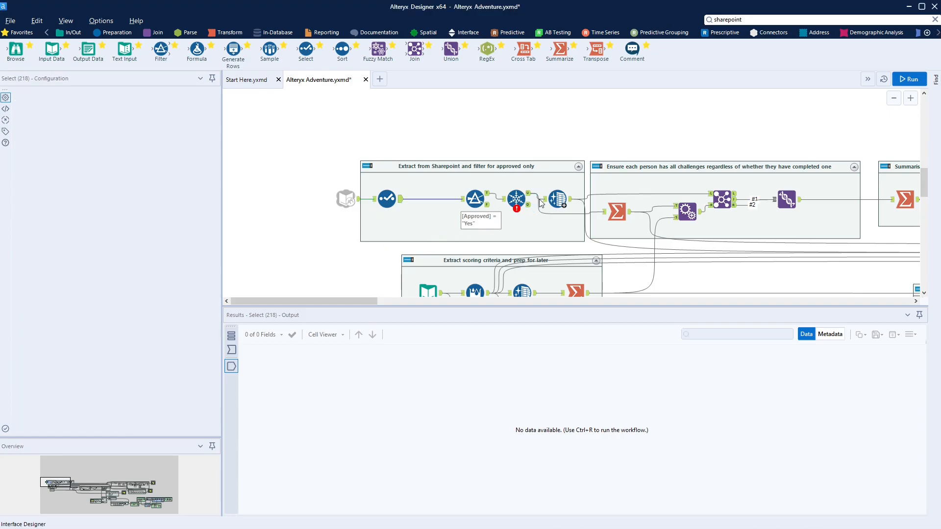
Connect the Unique tool's U output to Summarize and check uniqueness on Screenshot URL and Link URL
click(518, 199)
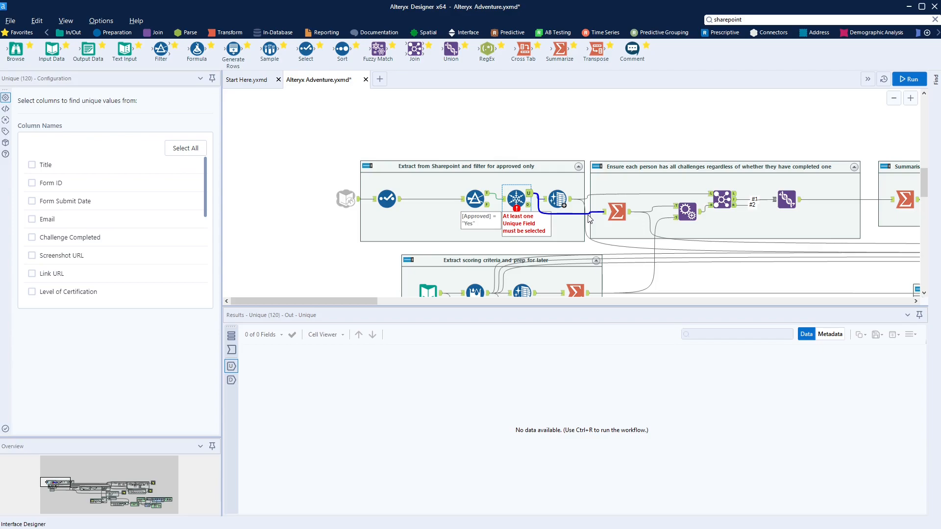
drag(589, 218, 591, 219)
scroll(539, 220, up, 1)
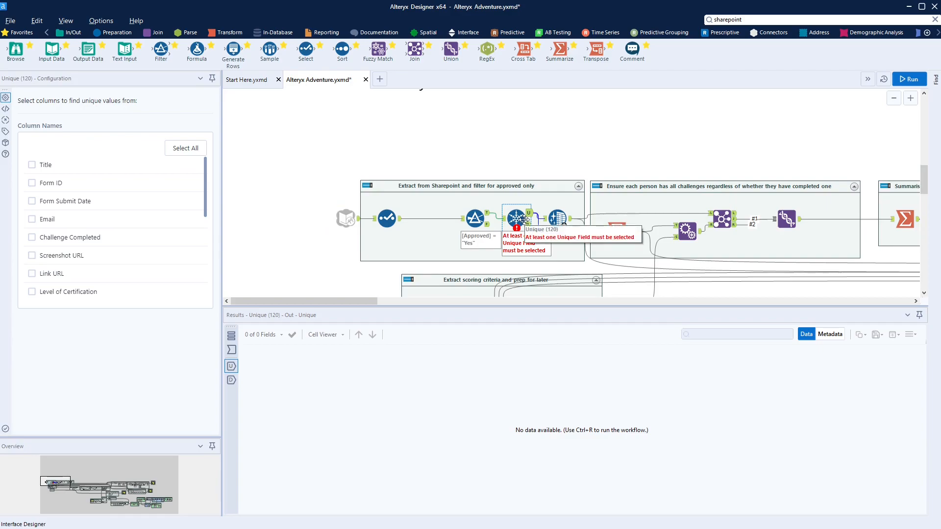
click(32, 255)
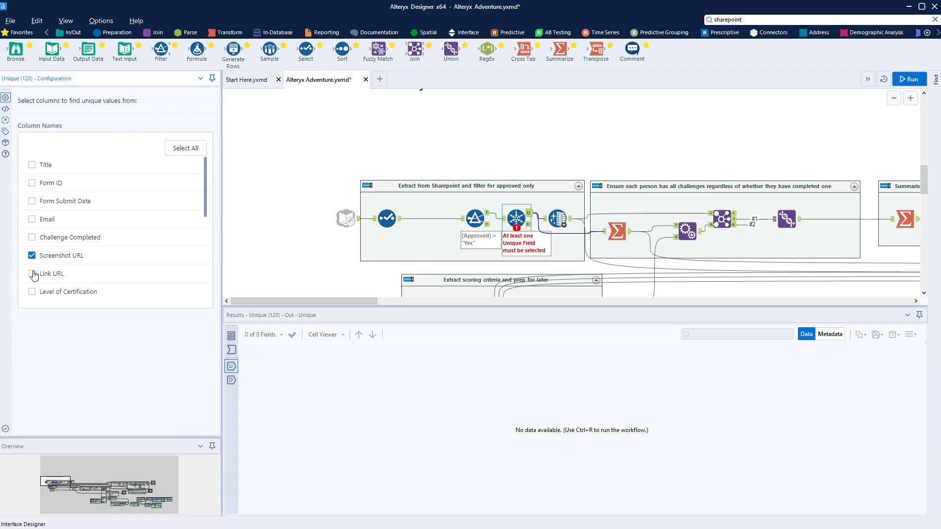
click(32, 273)
click(462, 274)
click(286, 265)
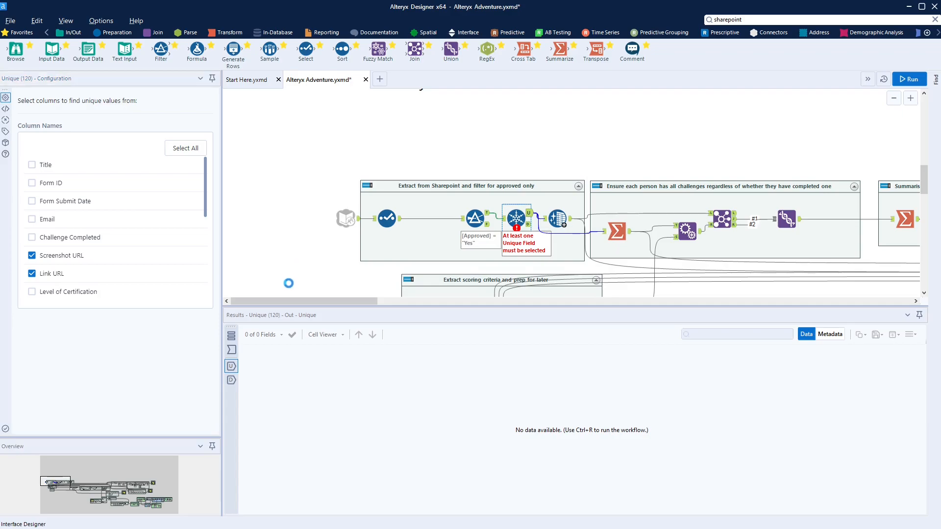
Fix the misspelled DifficultyOfChallenge rename in the Select tool to 'Difficulty of Challenge'
click(720, 215)
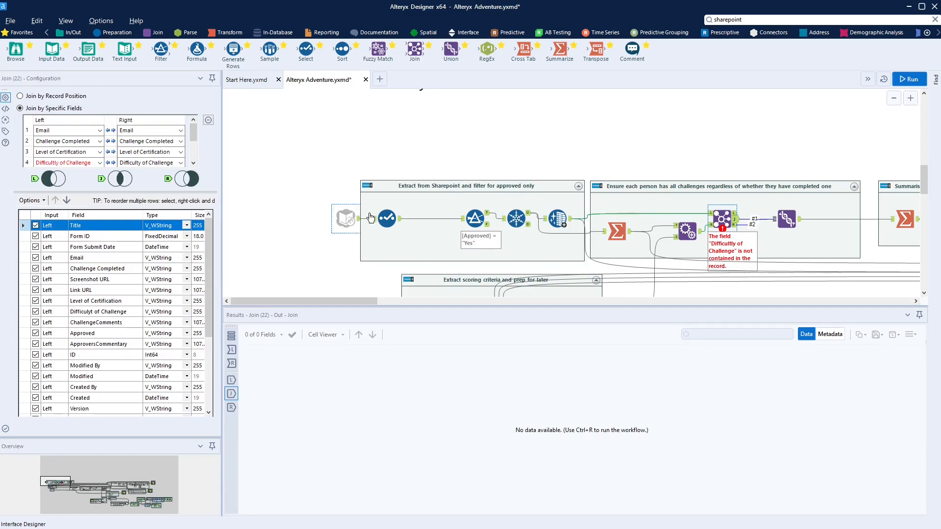
click(387, 218)
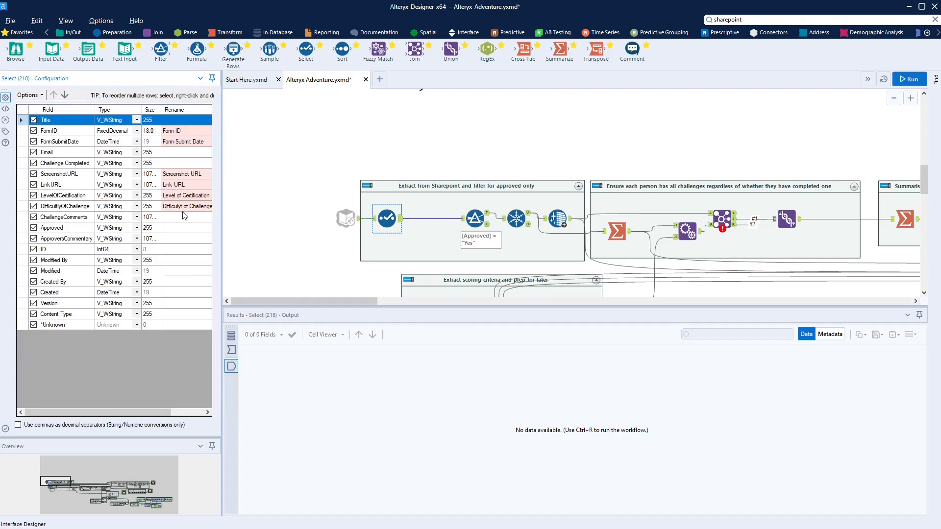
click(180, 207)
click(180, 207)
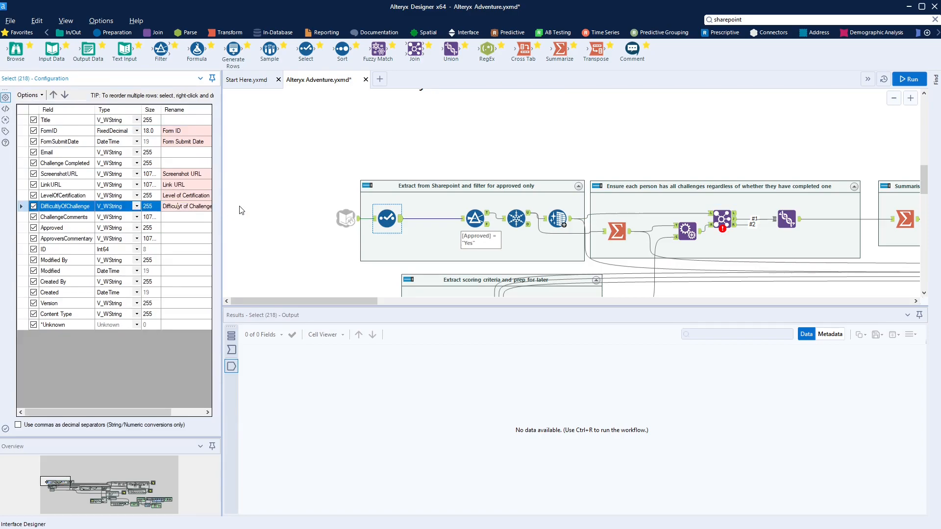
key(BackSpace)
text(y)
click(338, 218)
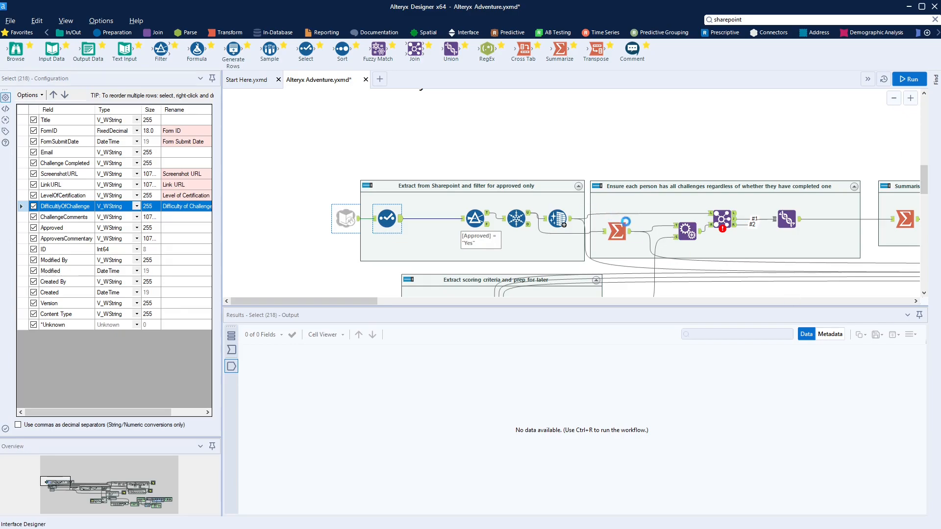
Recheck the Join and confirm the Difficulty of Challenge rename in the Select tool
click(721, 220)
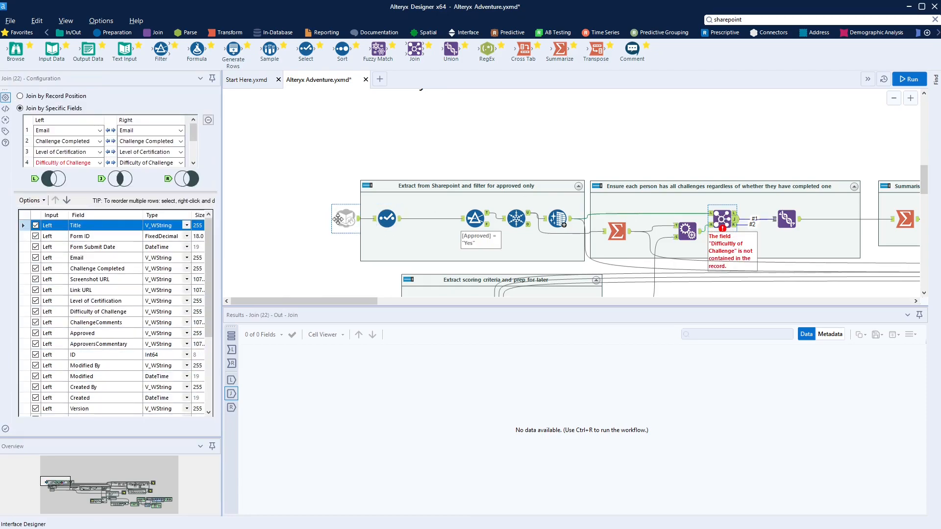
click(379, 226)
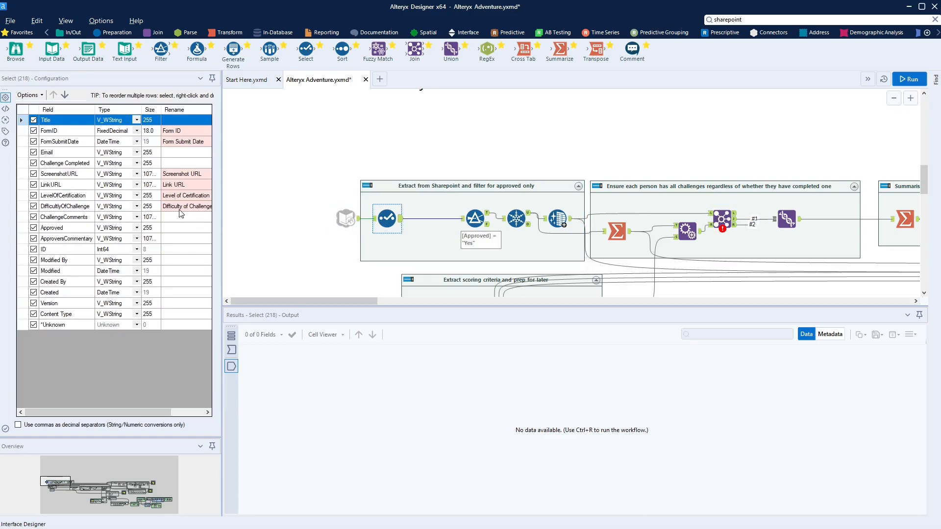
click(178, 207)
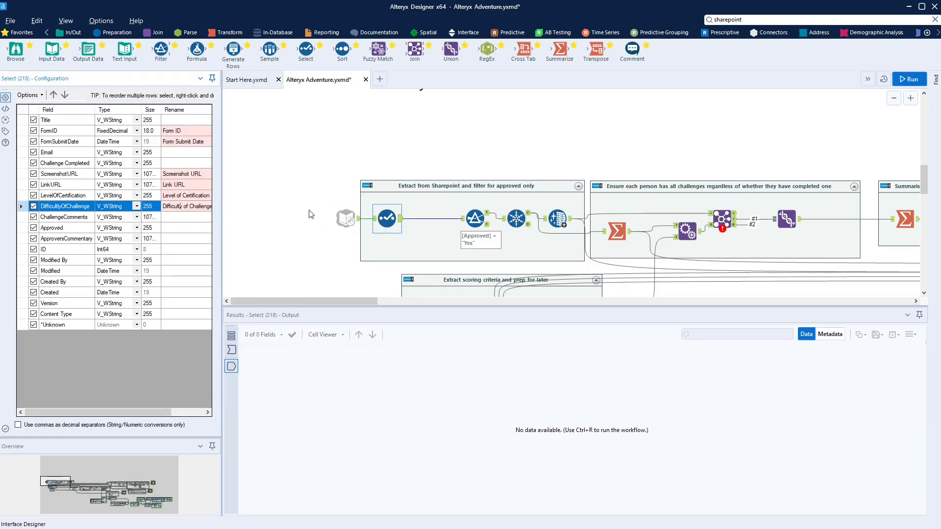
click(325, 246)
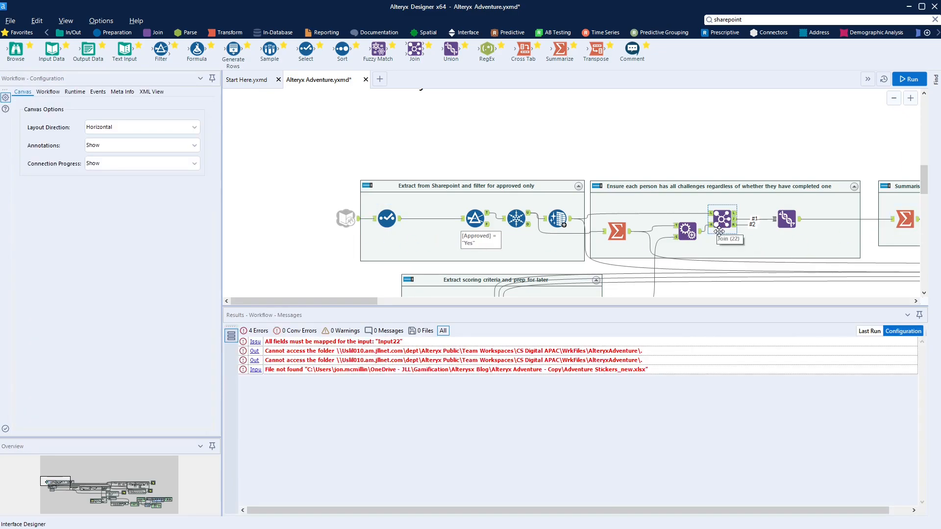
Pan across the workflow and select the Results error about unmapped join fields
scroll(611, 261, down, 4)
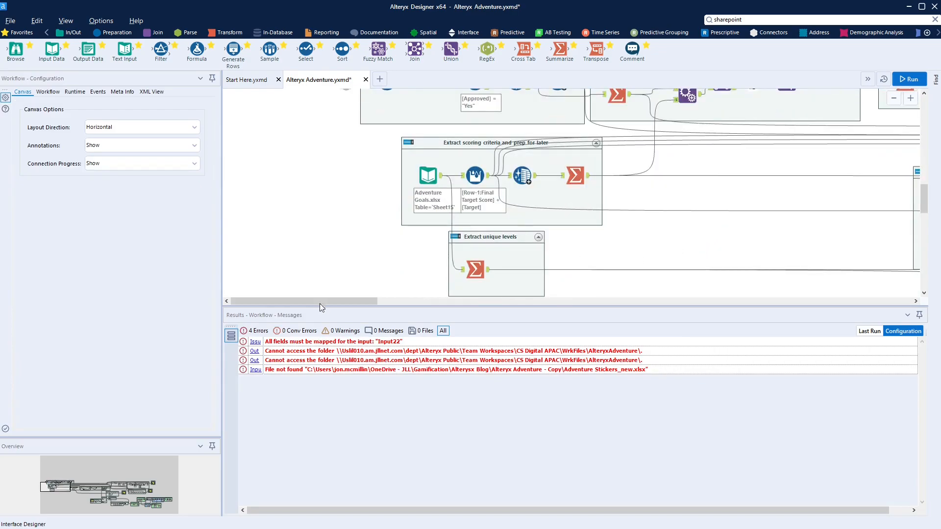
drag(325, 301, 449, 301)
scroll(446, 301, up, 3)
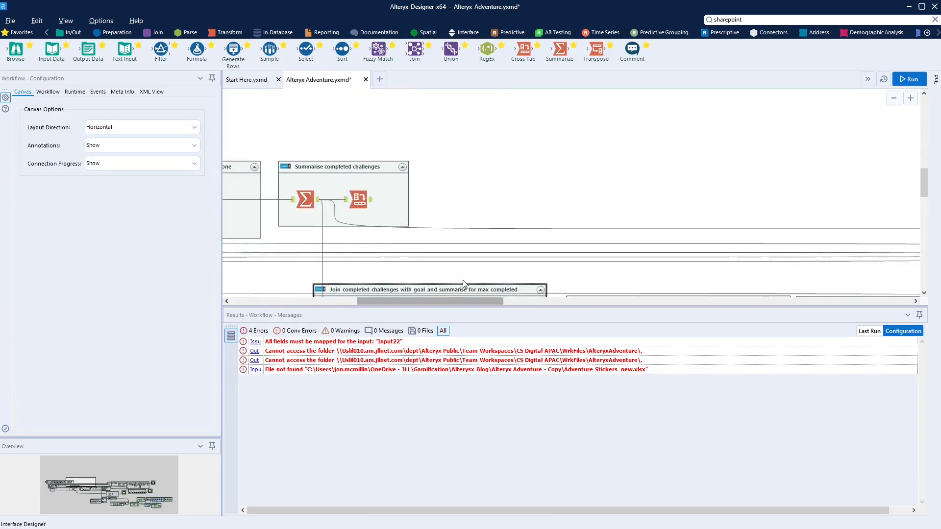
scroll(448, 293, down, 8)
drag(454, 301, 623, 303)
scroll(474, 293, up, 3)
scroll(474, 293, up, 2)
scroll(623, 255, up, 3)
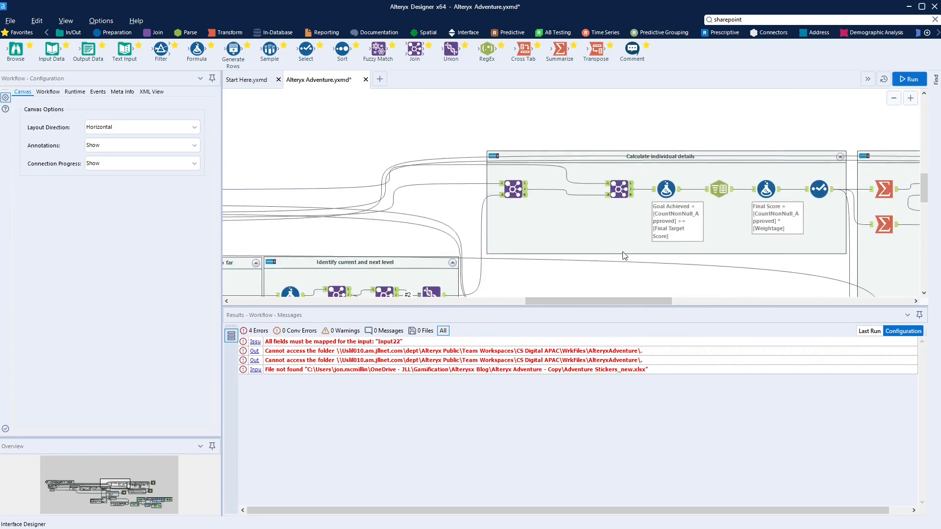
scroll(623, 256, down, 2)
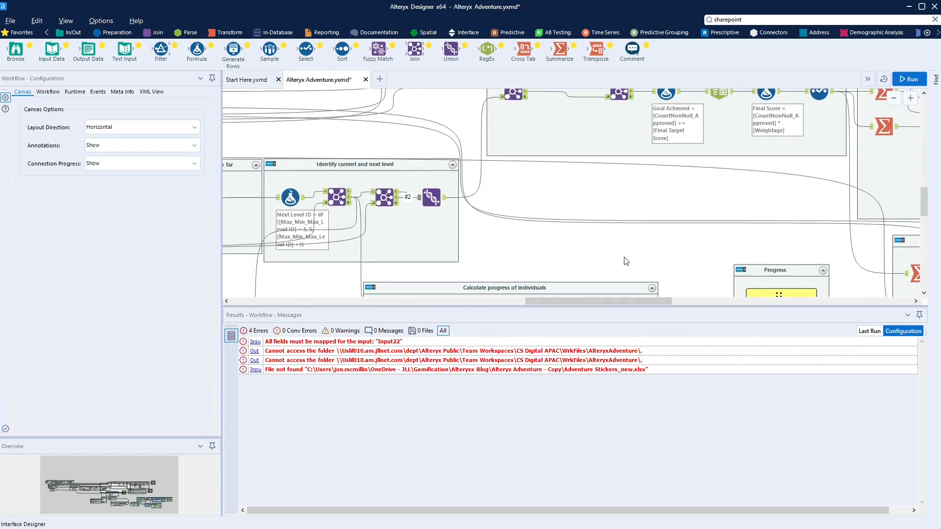
click(351, 343)
Show the settings of the Input Data tool reading StickersSent$ from Adventure Stickers_new.xlsx
scroll(653, 258, down, 2)
scroll(651, 221, down, 4)
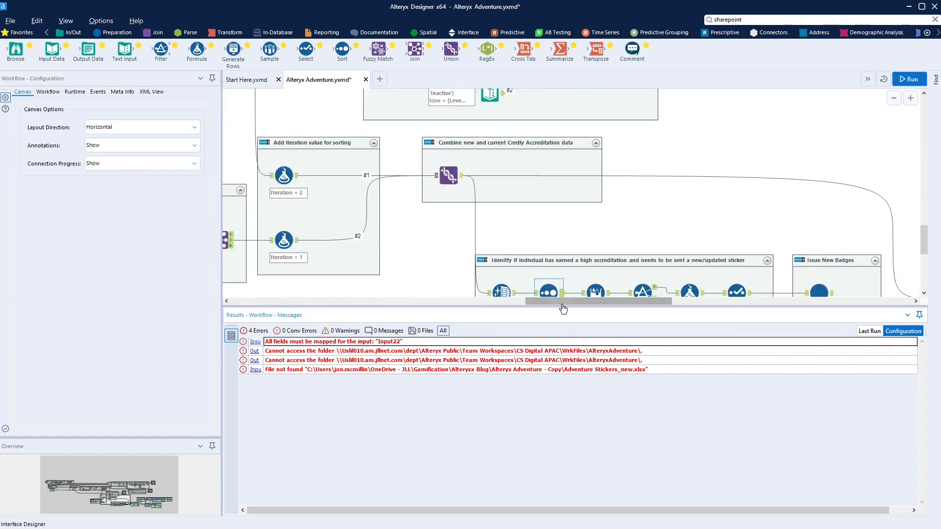
drag(562, 308, 692, 307)
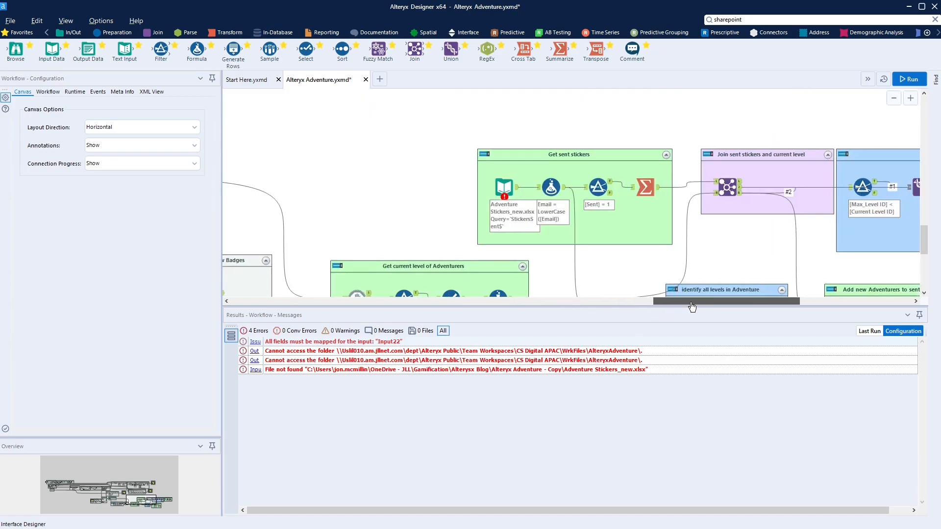
drag(692, 307, 683, 306)
click(539, 188)
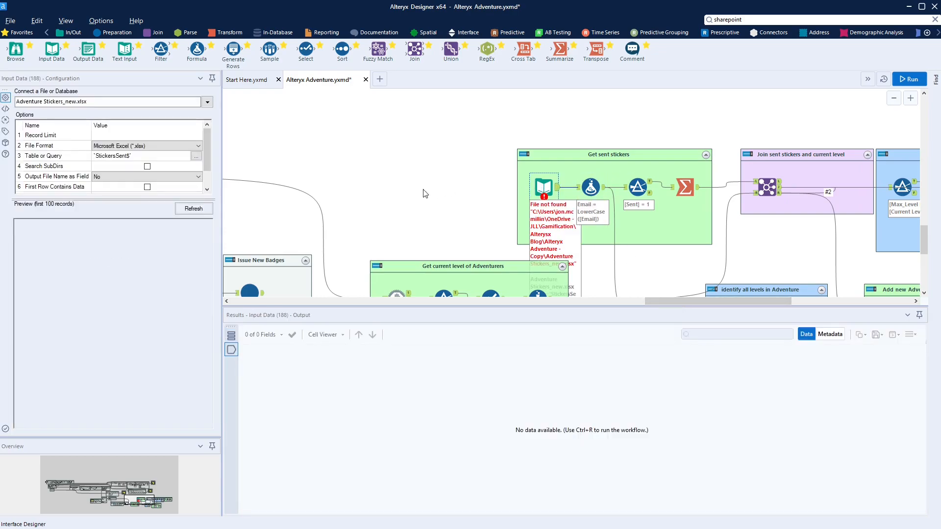
scroll(433, 221, down, 2)
scroll(433, 223, down, 4)
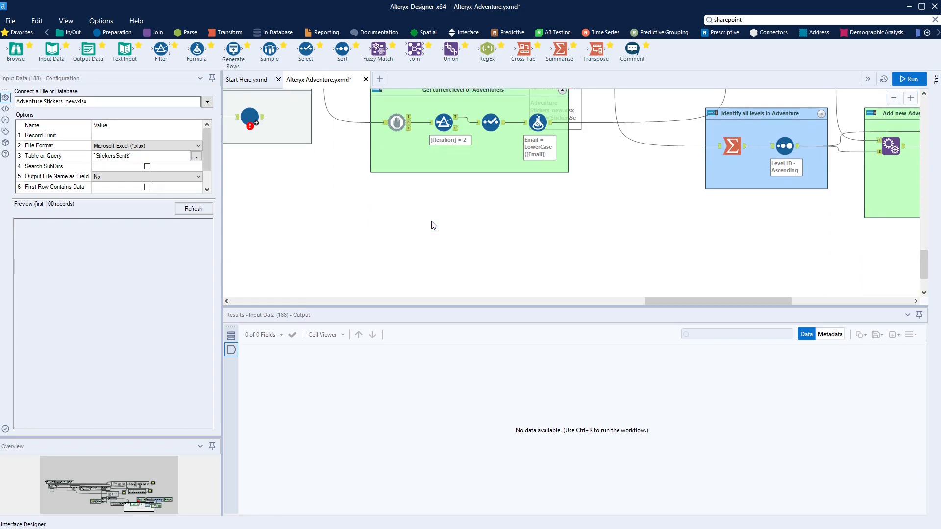
scroll(433, 225, up, 4)
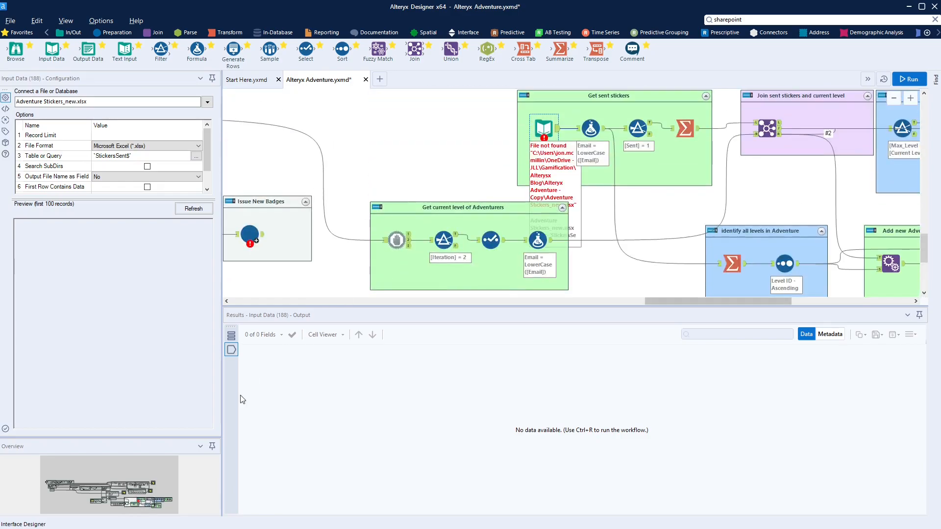
mouse_move(160, 493)
mouse_down()
mouse_move(153, 510)
mouse_move(142, 487)
mouse_move(149, 499)
mouse_up()
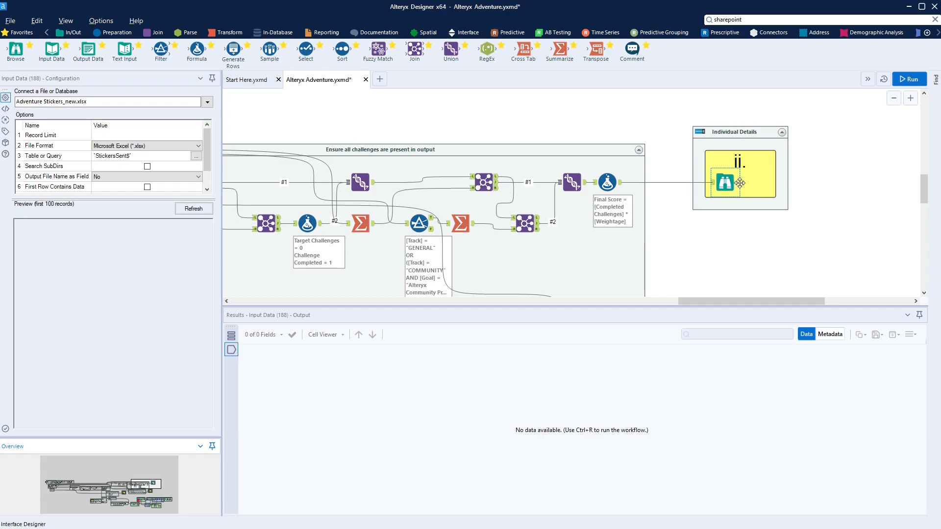
Search 'publish' and place a Publish to Tableau Server tool before Individual Details
click(748, 21)
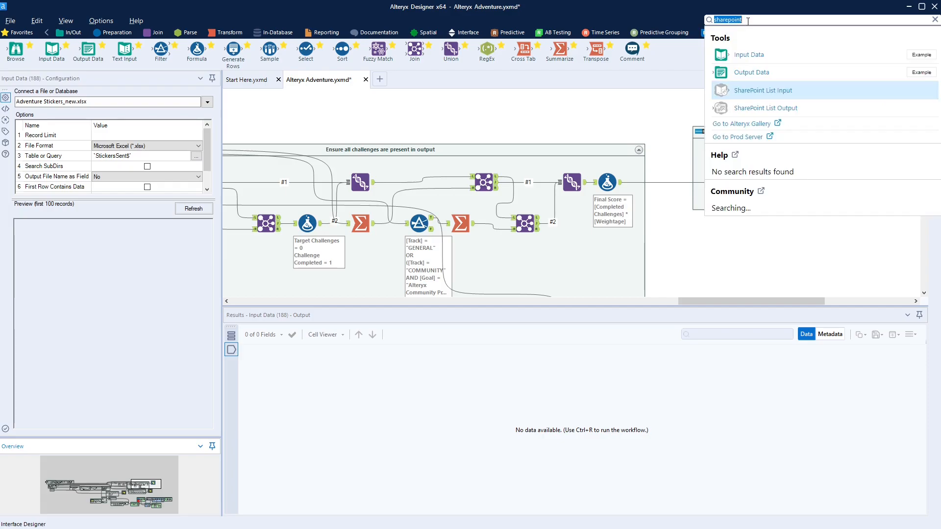
text(publish ta)
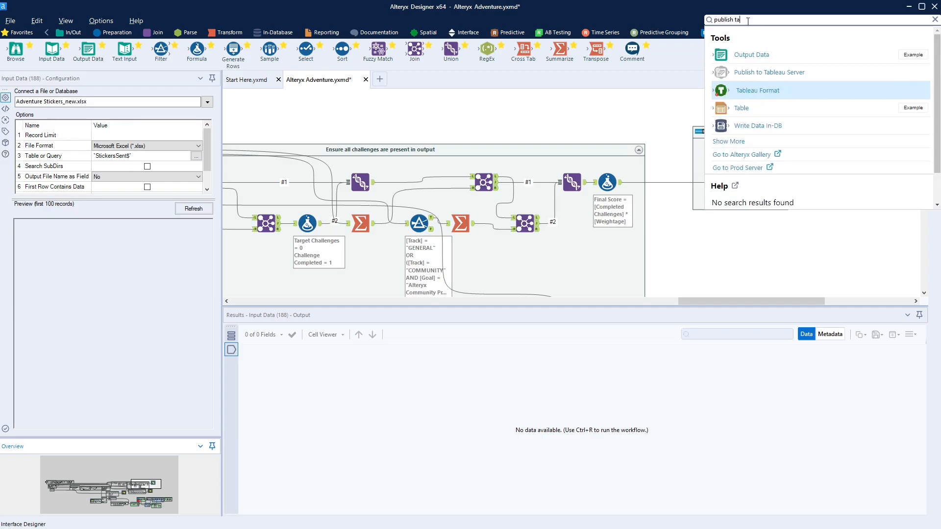
drag(744, 73, 678, 183)
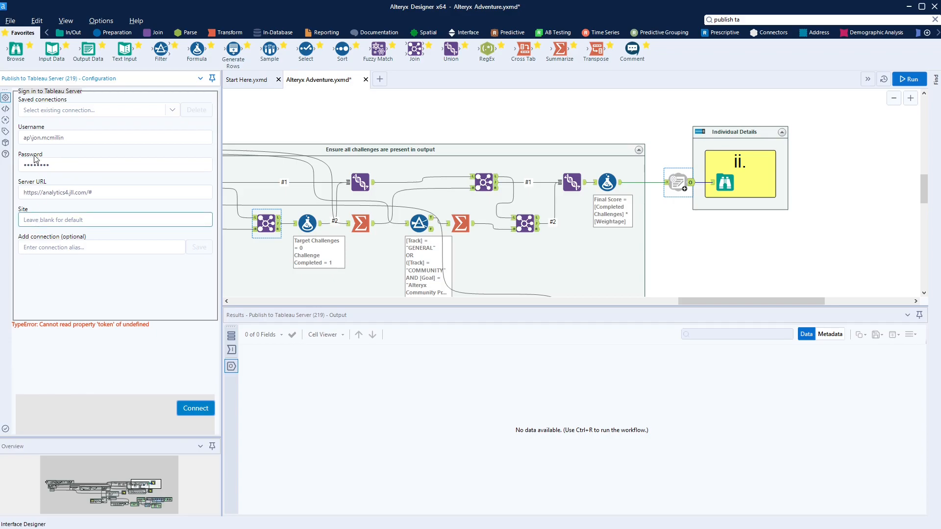
Paste the configured publish tool from the recent Tabelau Quest workflow and delete the unconfigured one
click(11, 21)
mouse_move(27, 49)
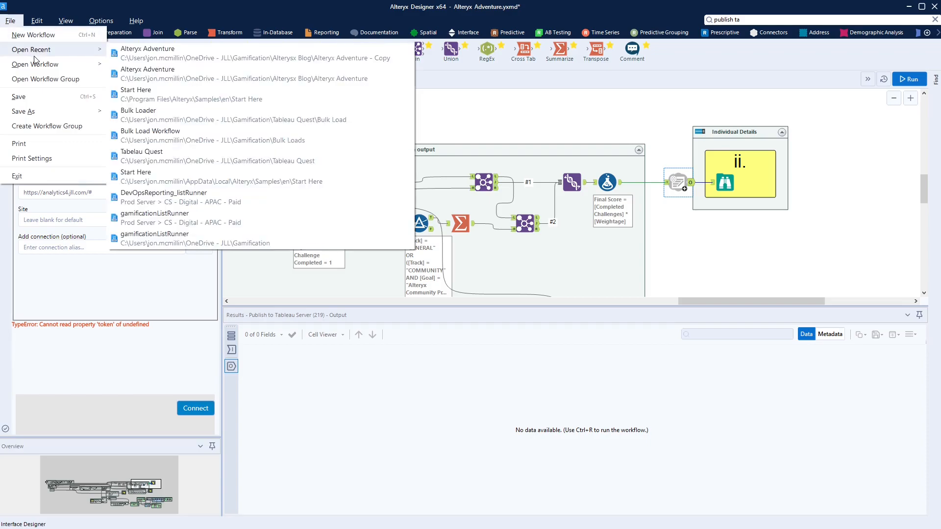
click(141, 156)
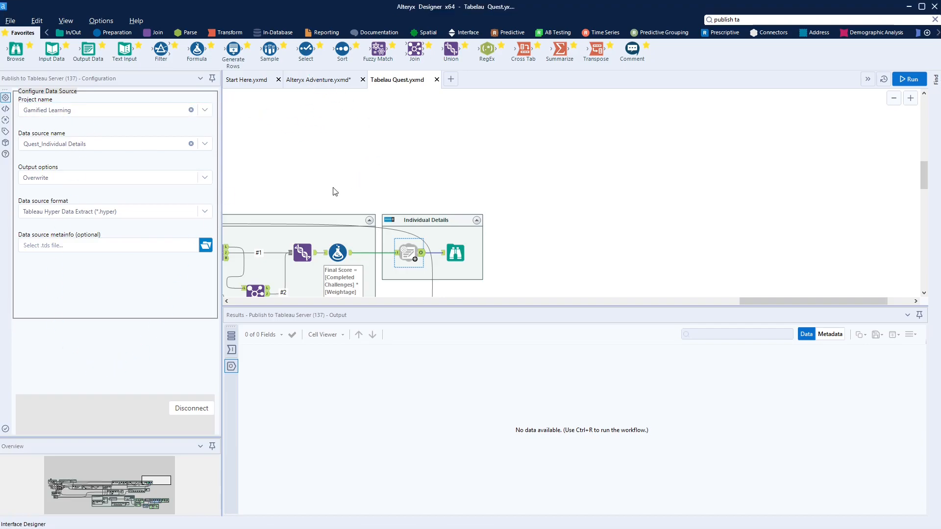
click(328, 80)
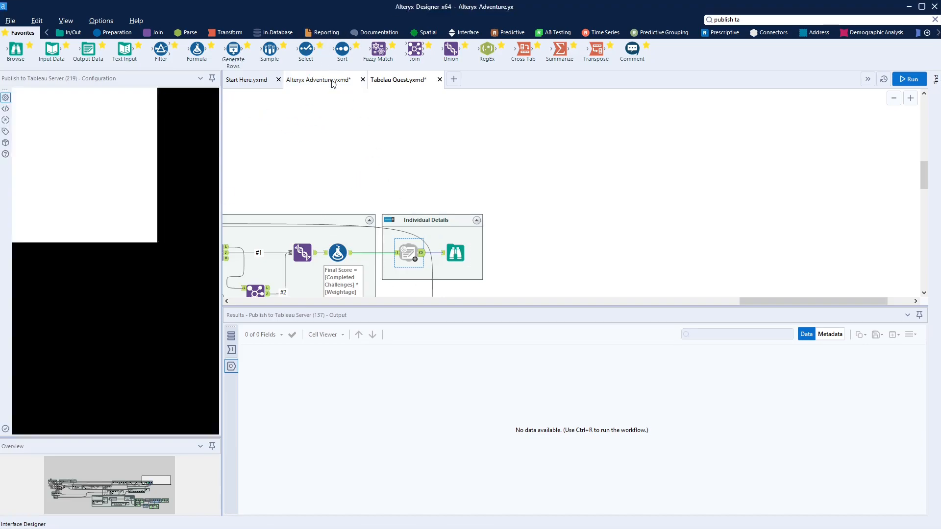
right_click(749, 234)
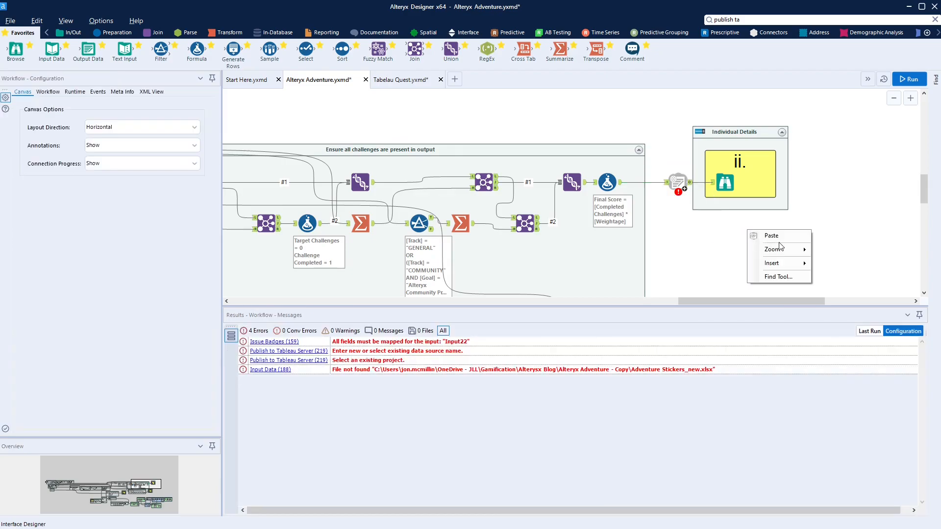
click(783, 236)
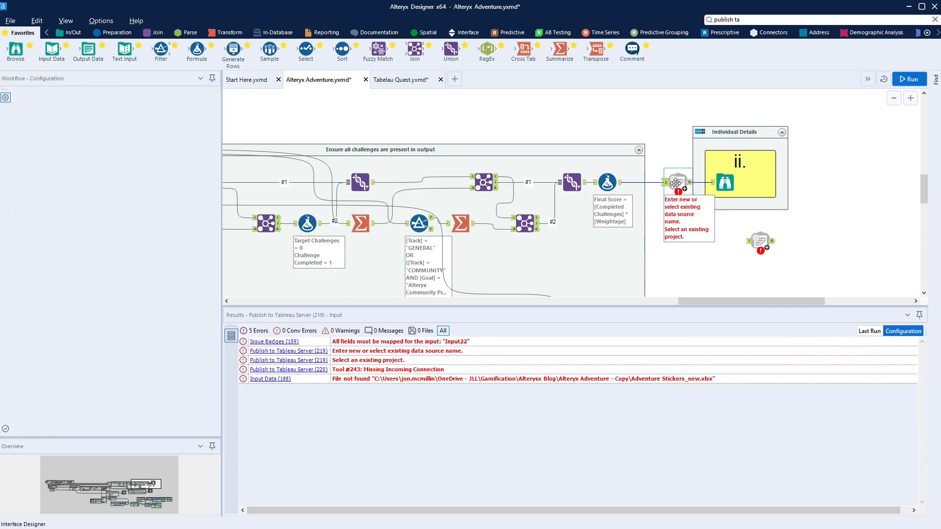
key(Delete)
Connect the Final Score output to the publish tool and rename the data source to Demo_Individual Details
drag(622, 182, 747, 241)
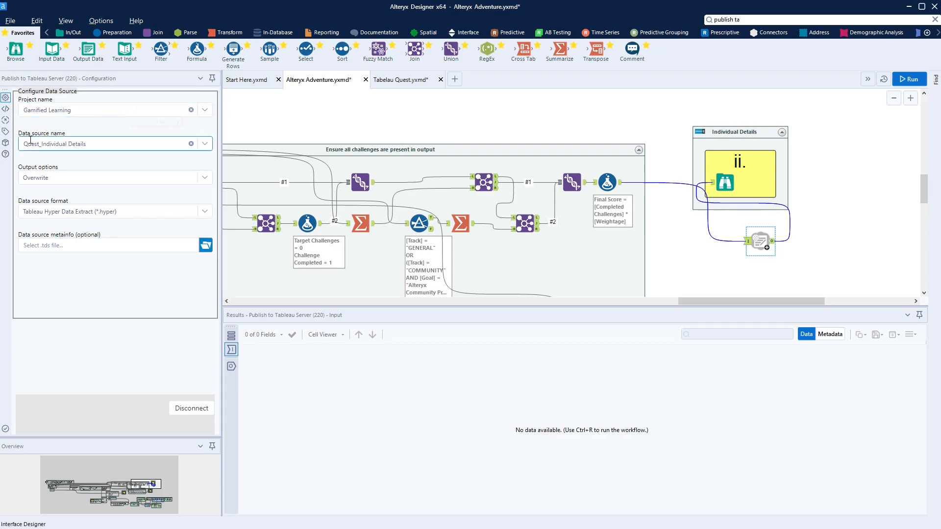
drag(45, 144, 17, 149)
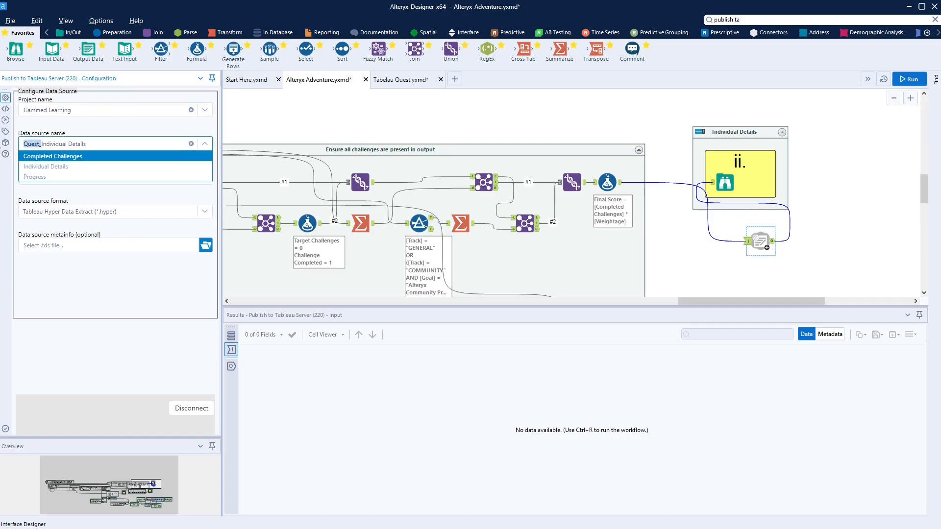
text(Demo_)
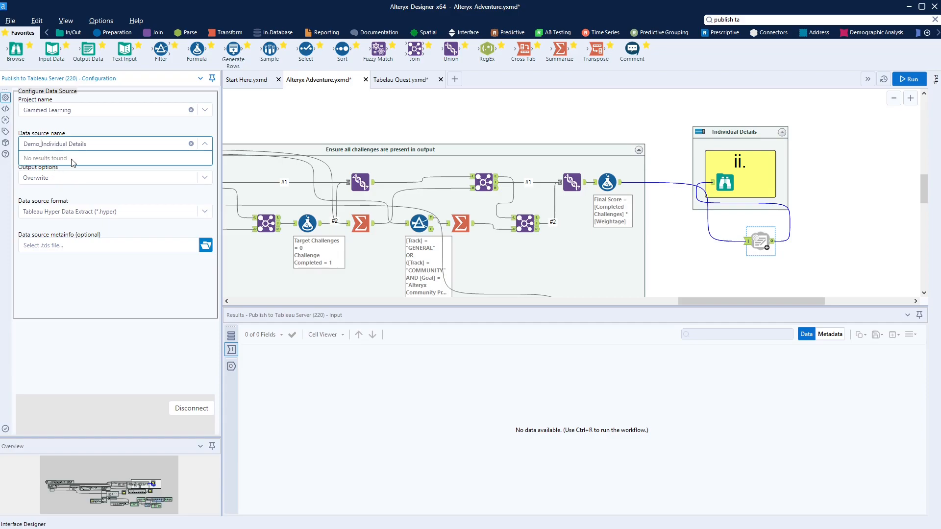
click(96, 125)
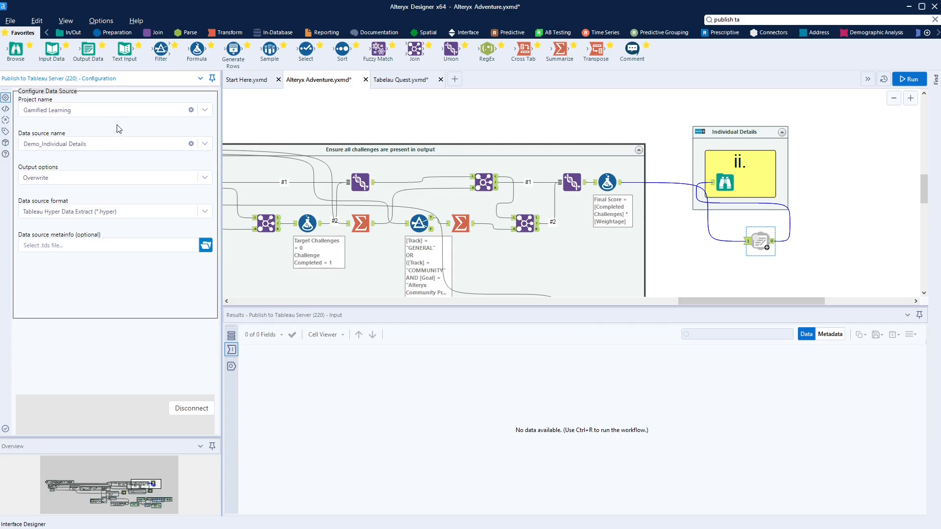
Set the Output option to Create a new data source and review the publish settings
click(74, 146)
click(81, 136)
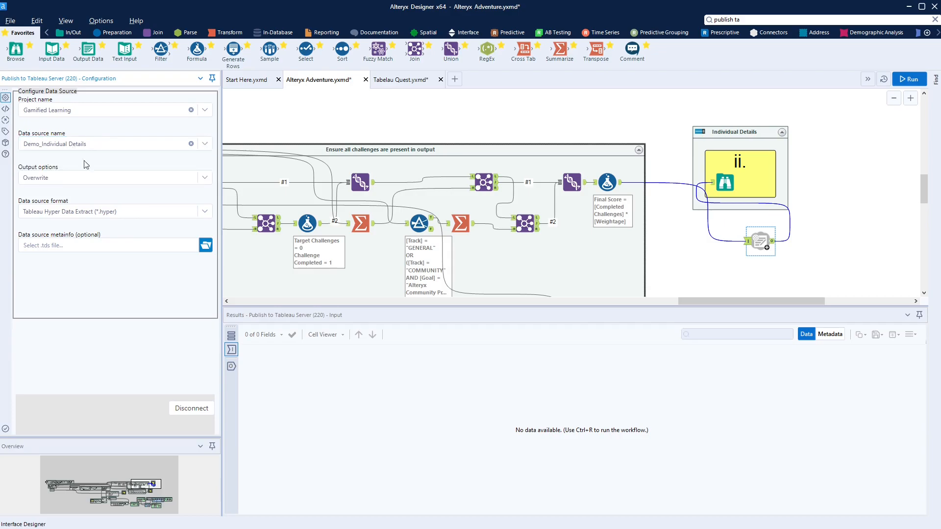
click(65, 181)
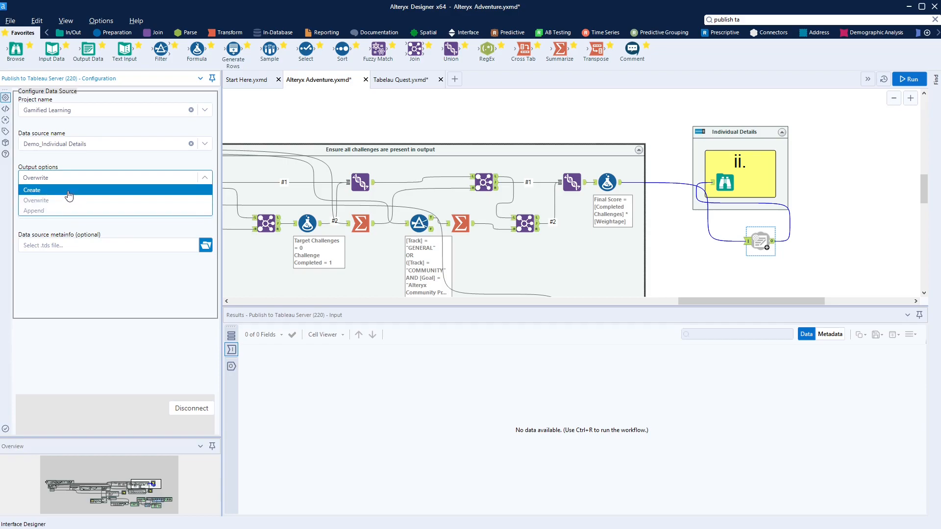
click(68, 190)
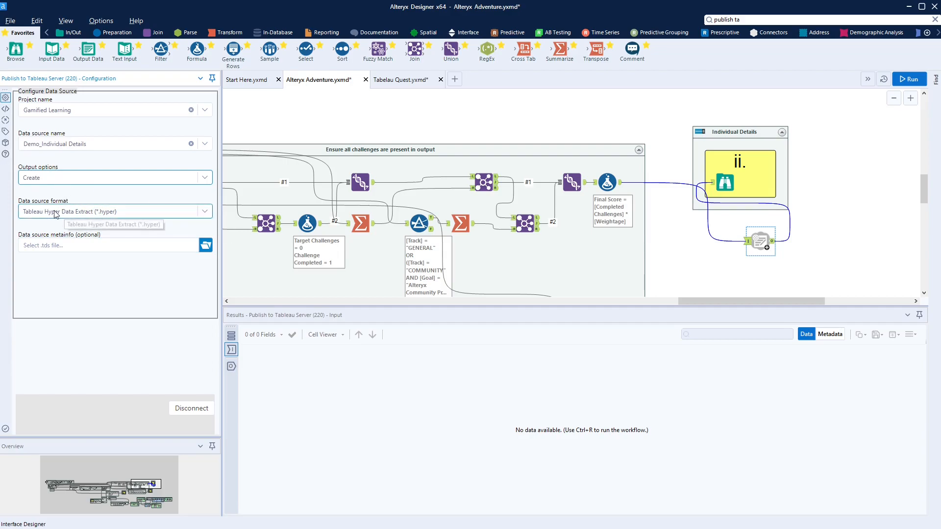
click(812, 264)
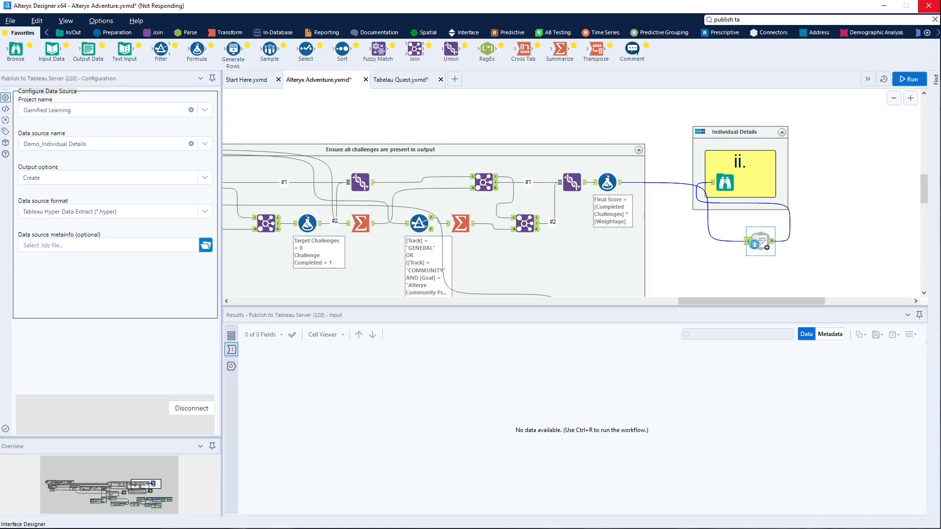
click(758, 242)
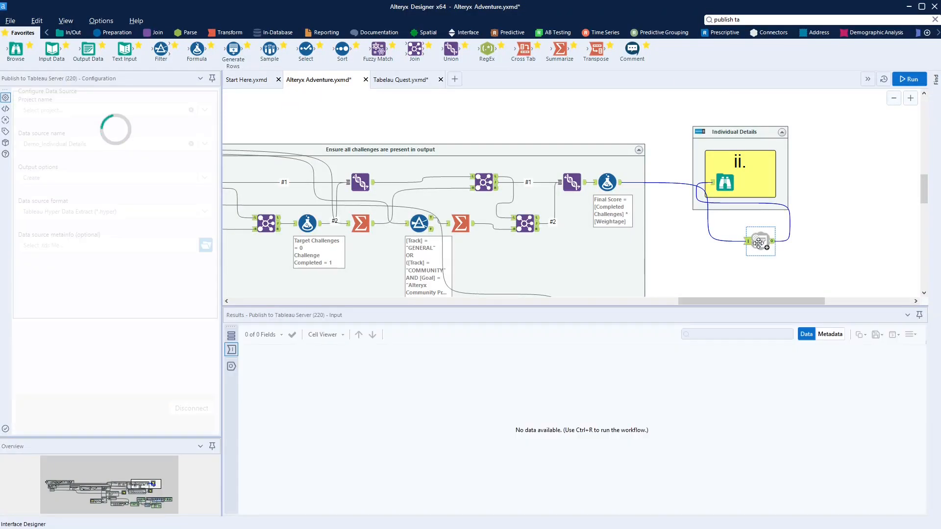
scroll(700, 247, down, 4)
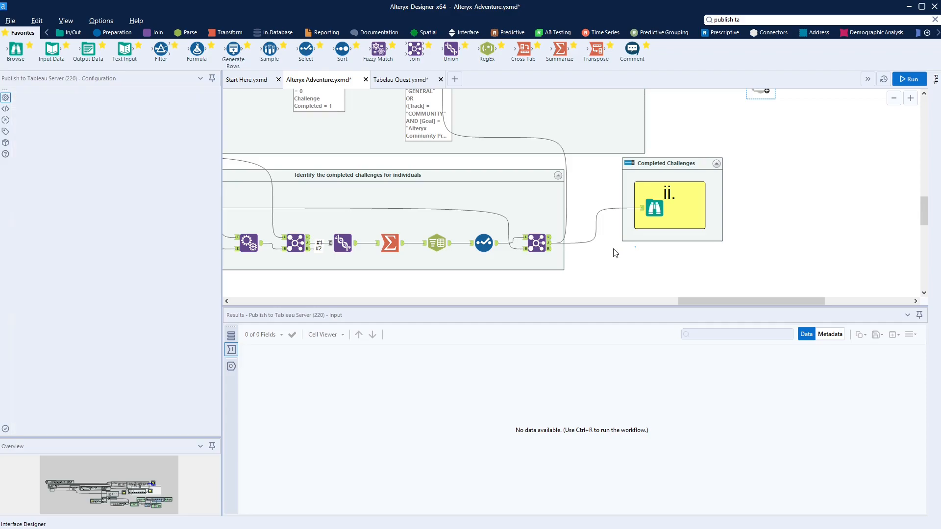
Paste a copy of the Tableau publish tool and route the Join output into it
right_click(612, 246)
click(636, 251)
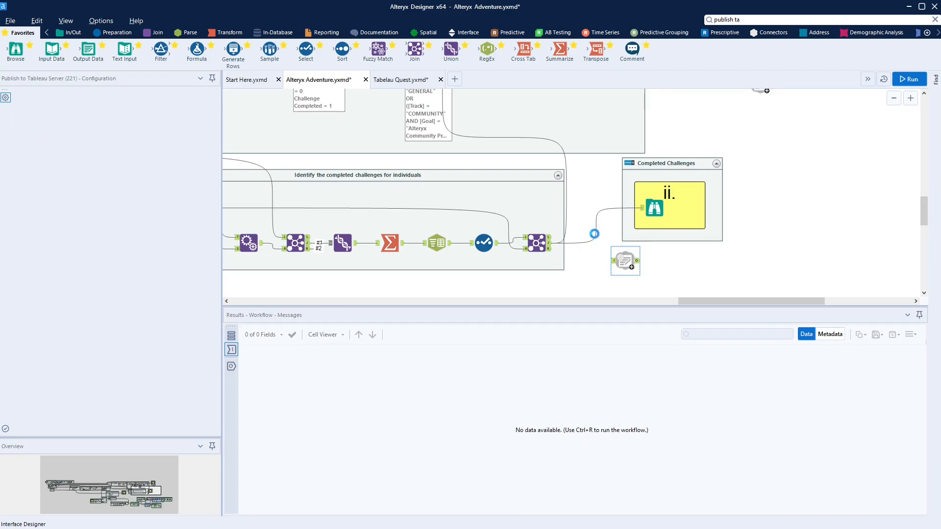
click(595, 235)
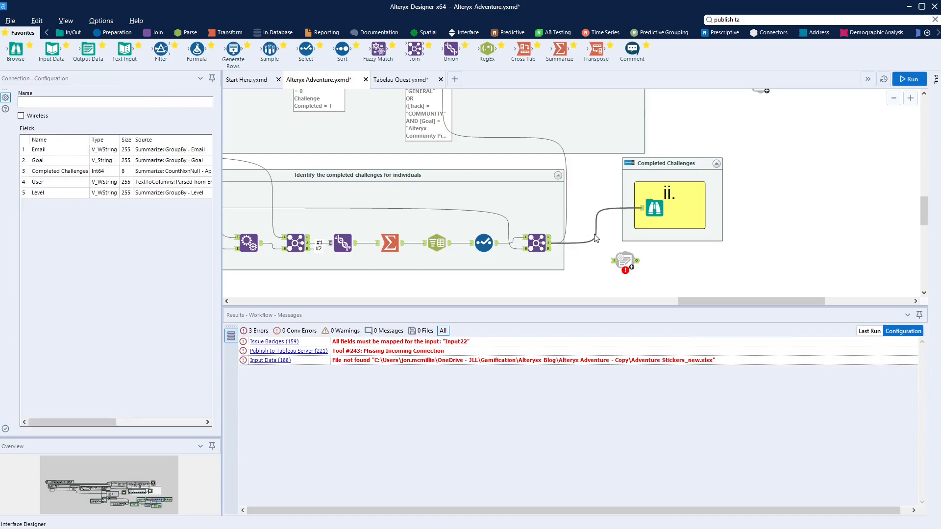
drag(595, 237, 623, 262)
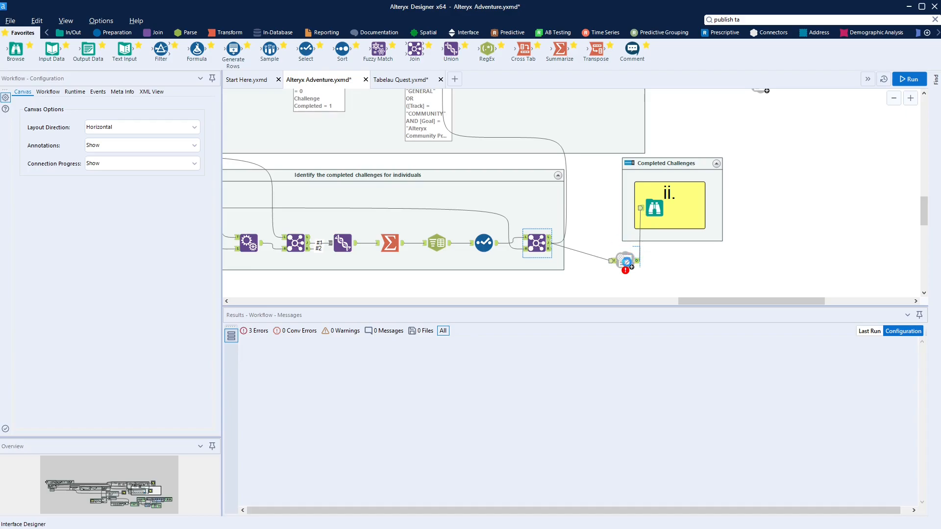
Set the new publish step's data source name to Demo_Completed Challenges
click(627, 261)
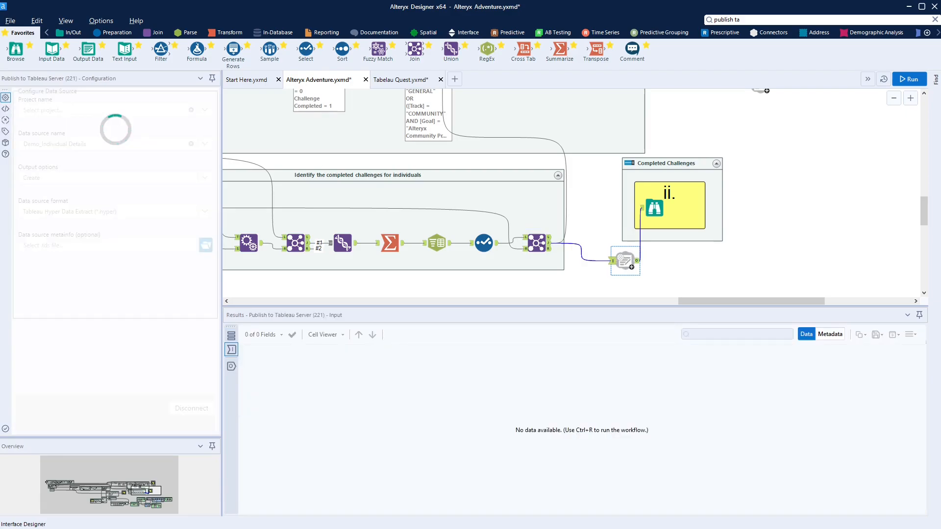
click(120, 146)
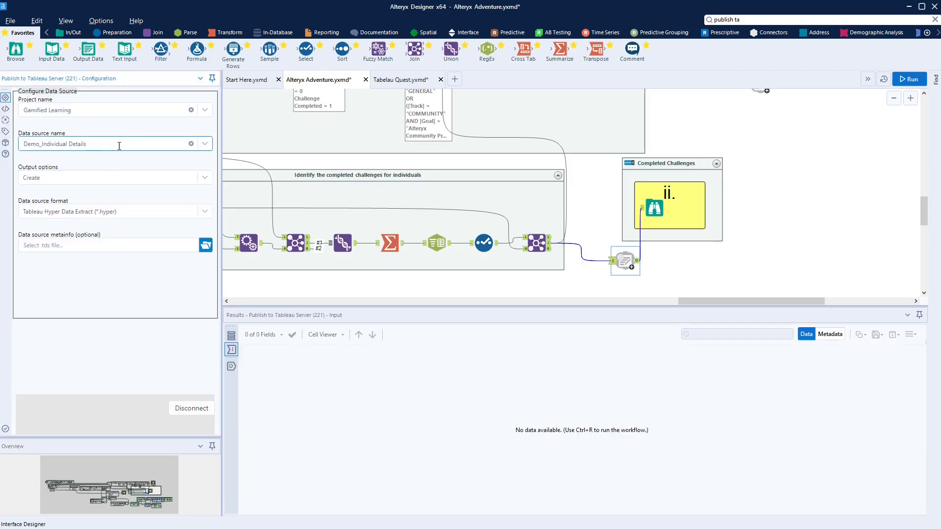
triple_click(120, 145)
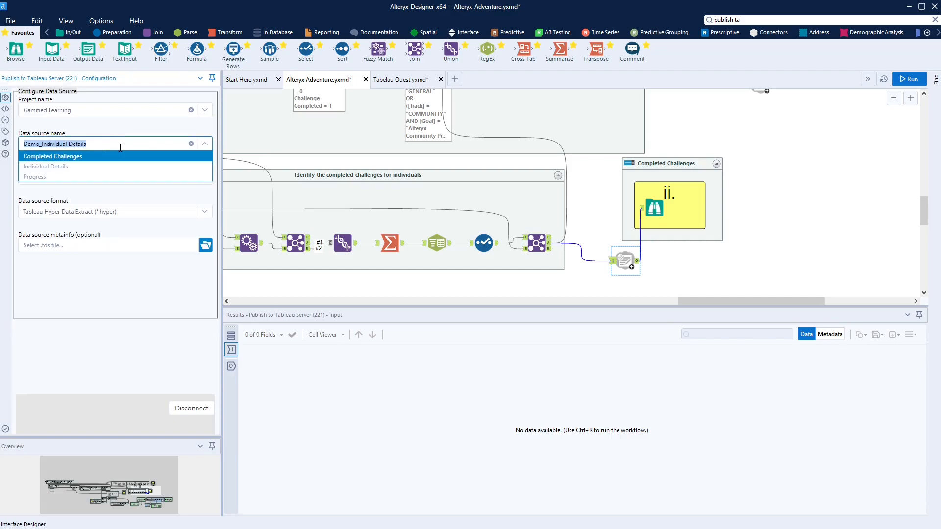
key(shift+Right)
key(shift+Right)
key(shift+Right)
key(shift+Right)
text(Comple)
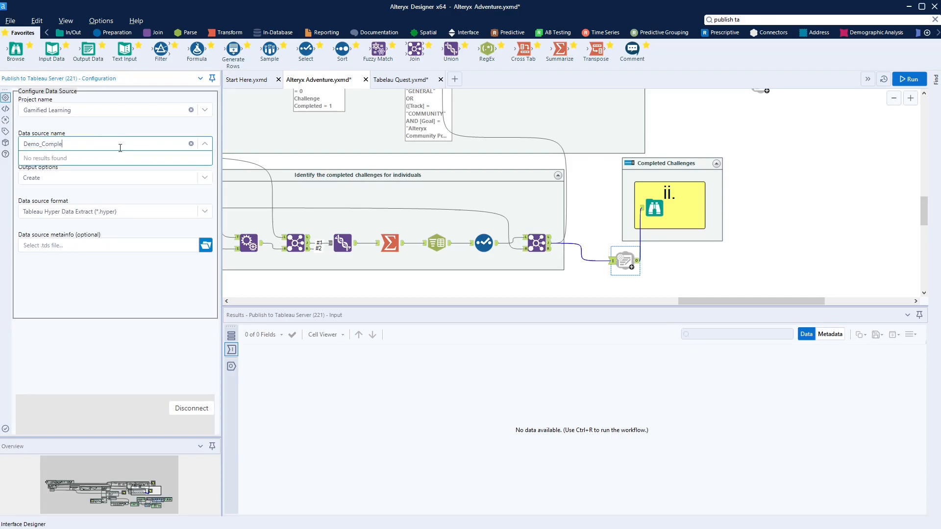
text(ted Challenges)
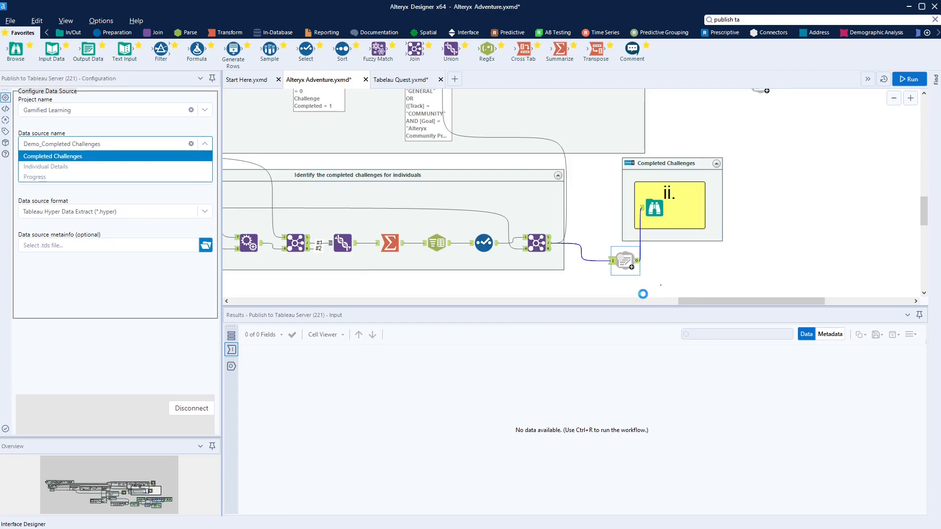
click(643, 294)
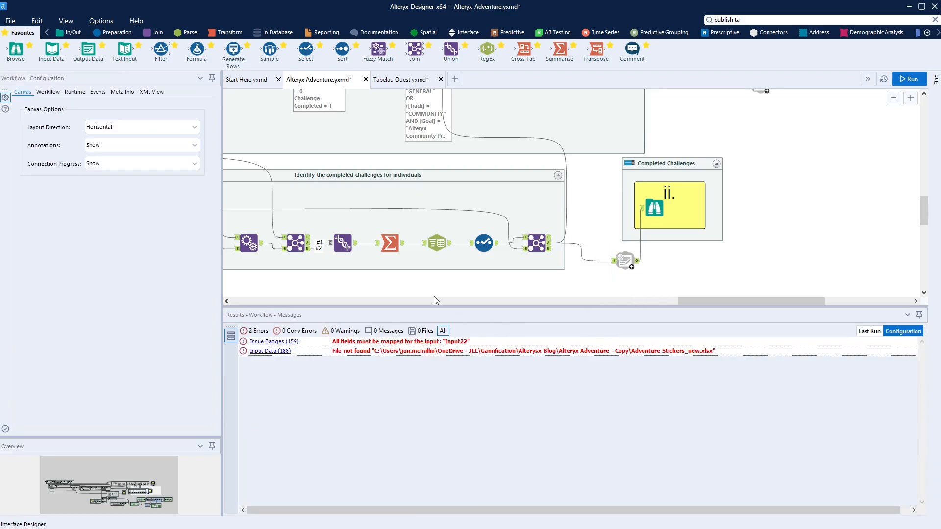
Paste another Tableau publish step, wired from the Select output into the Progress browse
click(111, 501)
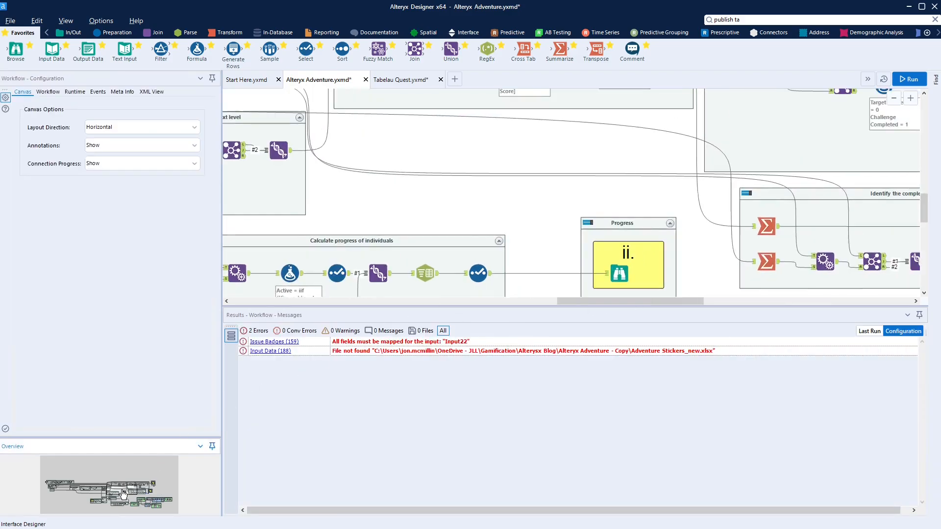
right_click(526, 257)
click(561, 260)
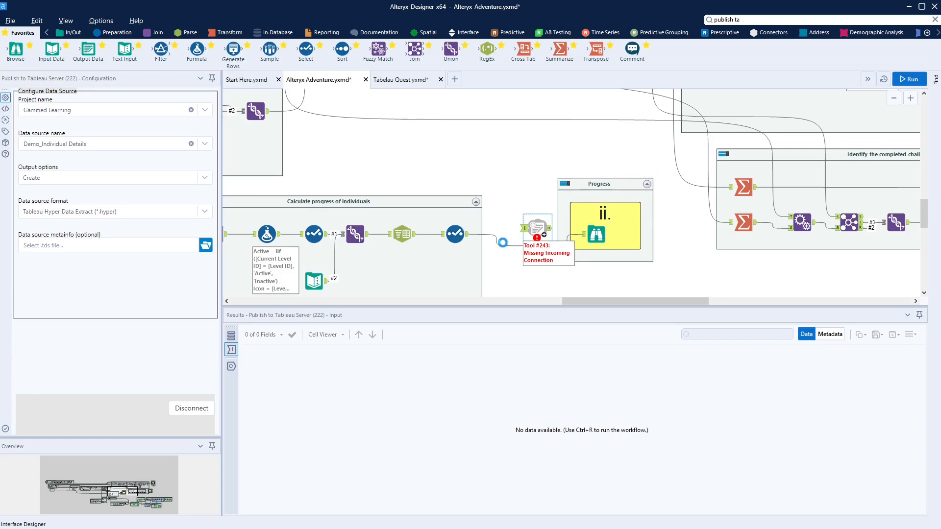
click(505, 246)
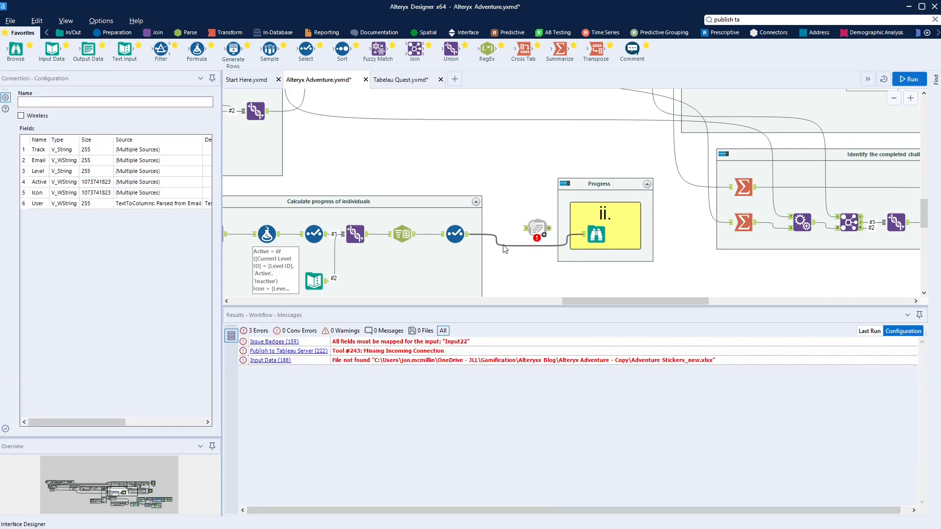
drag(465, 234, 544, 230)
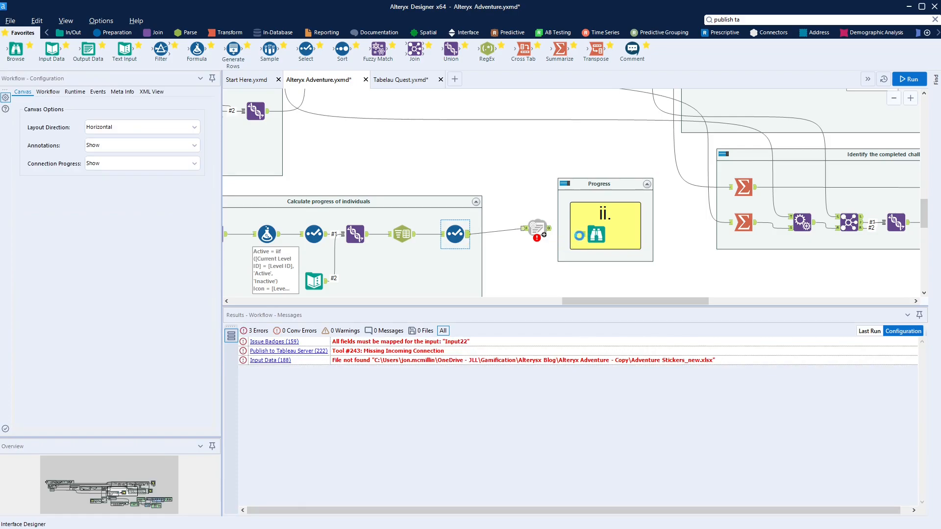
drag(549, 229, 580, 236)
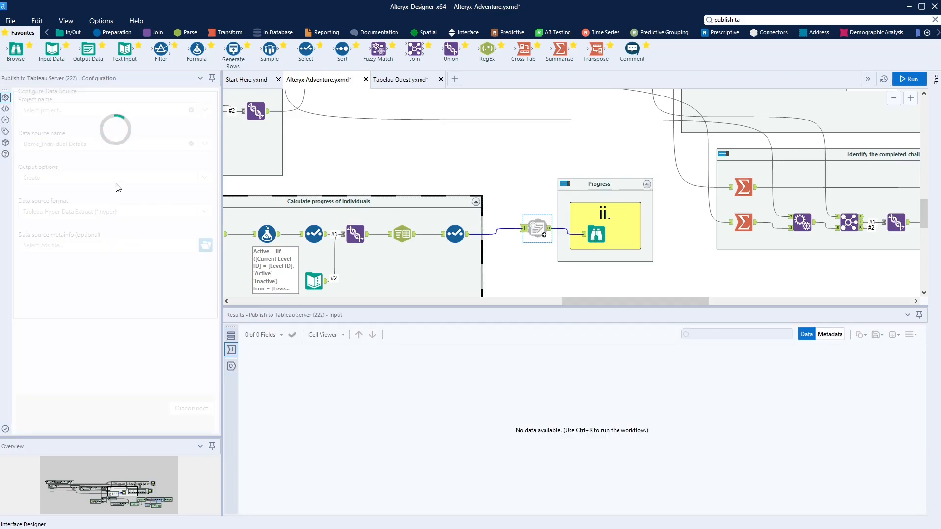
Rename that publish step's data source from Individual Details to Progress
drag(116, 147, 42, 157)
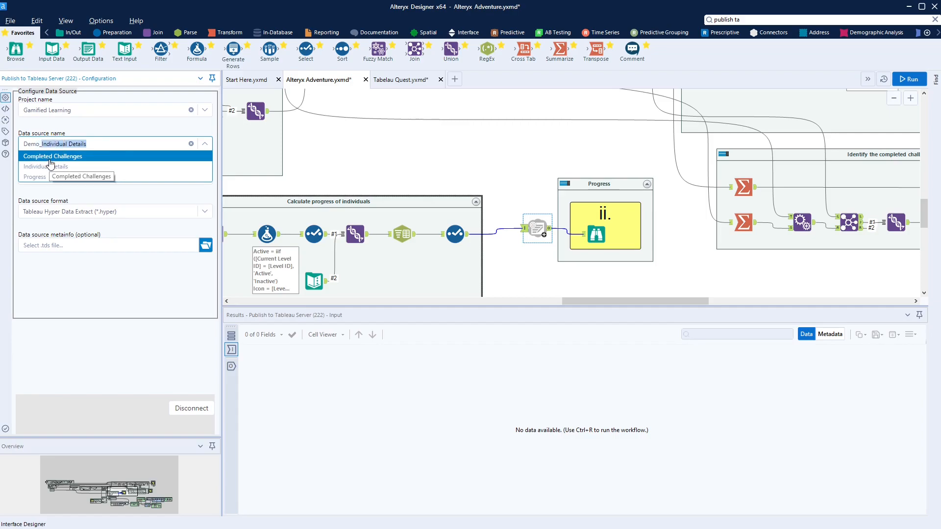
text(Progres)
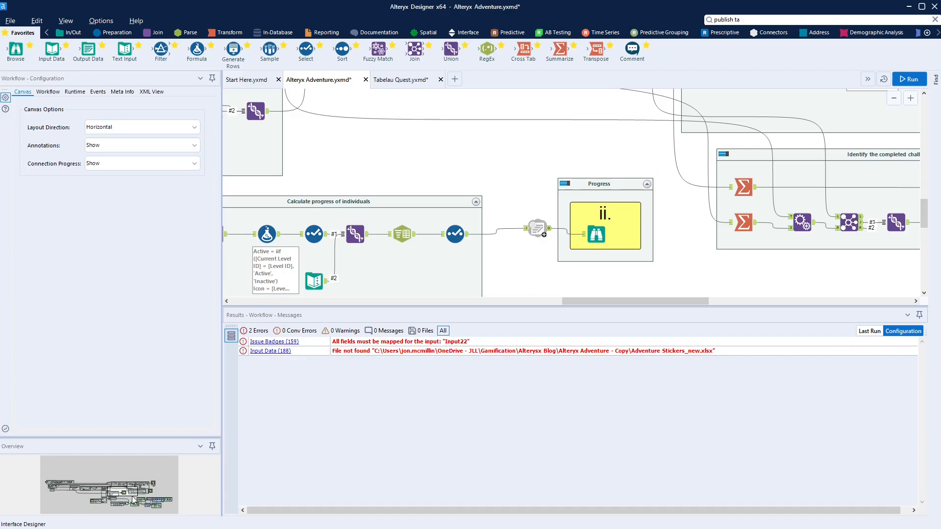
click(124, 509)
Check the CredlyAccreditations.csv input, then select the Get sent stickers input reading Adventure Stickers_new.xlsx
drag(123, 508, 113, 510)
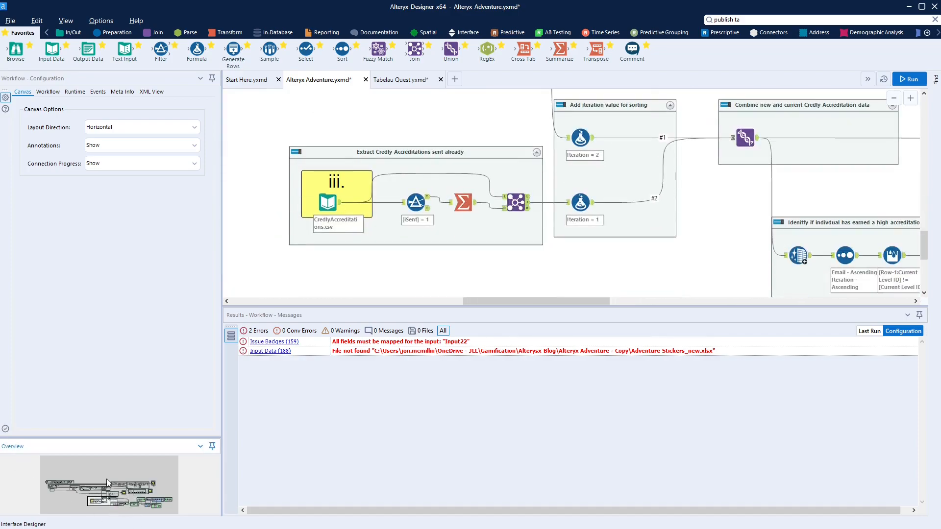
click(328, 201)
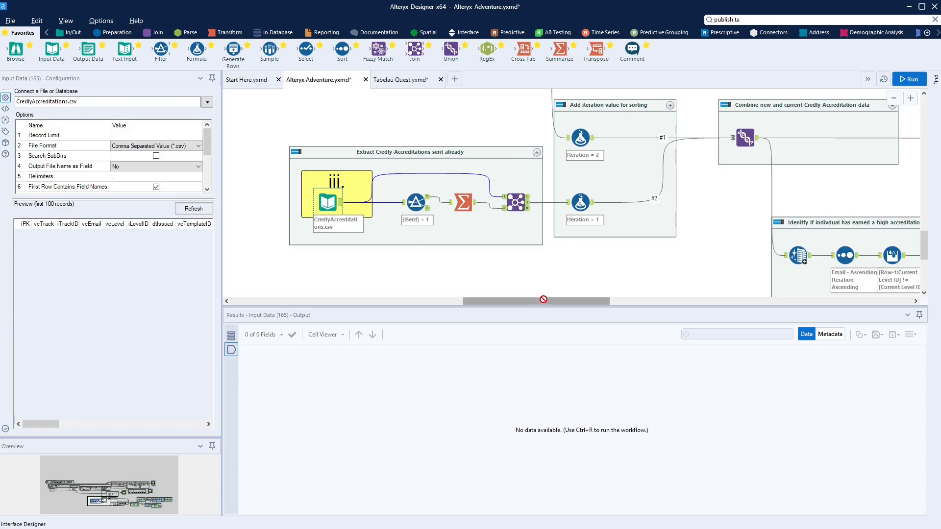
drag(543, 300, 583, 304)
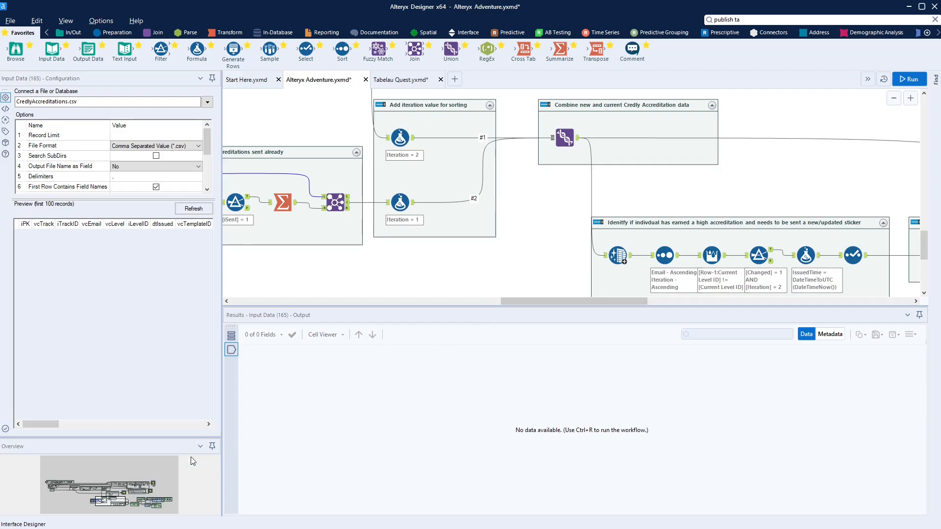
drag(96, 506, 165, 506)
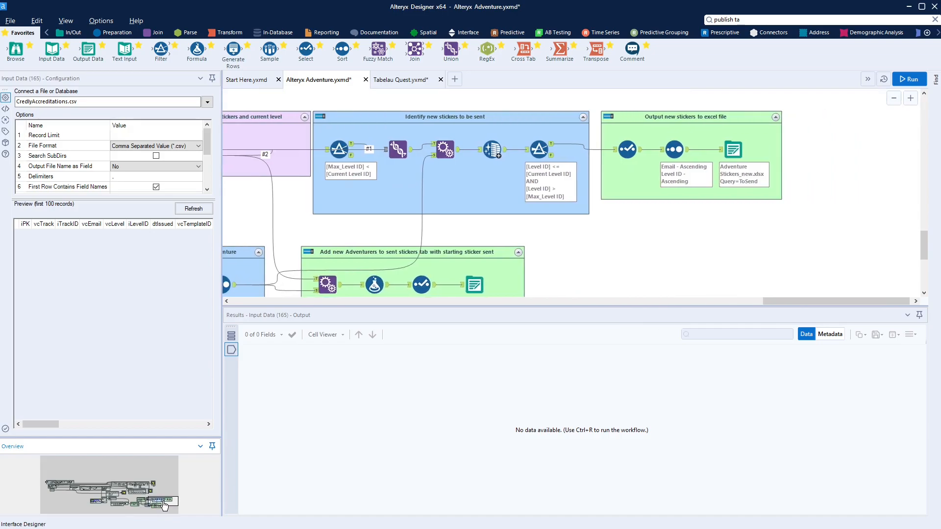
drag(164, 506, 151, 504)
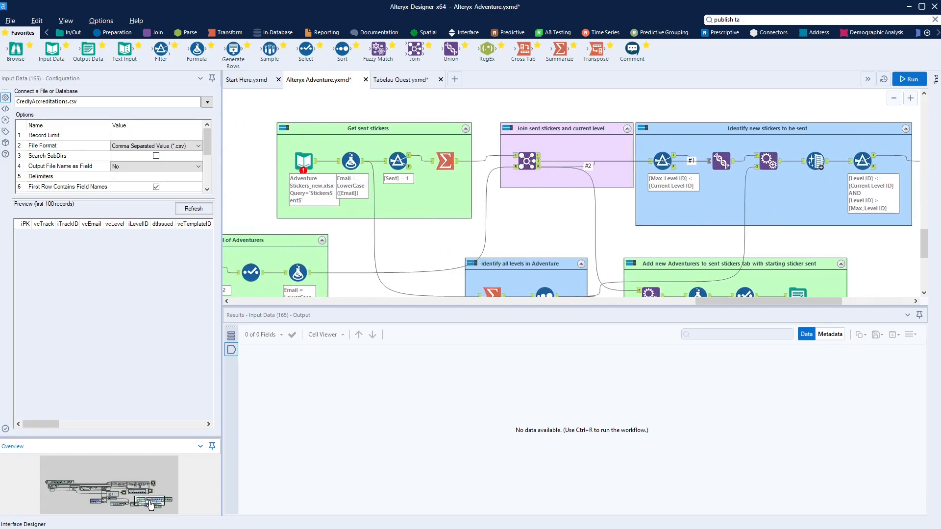
click(287, 124)
click(303, 160)
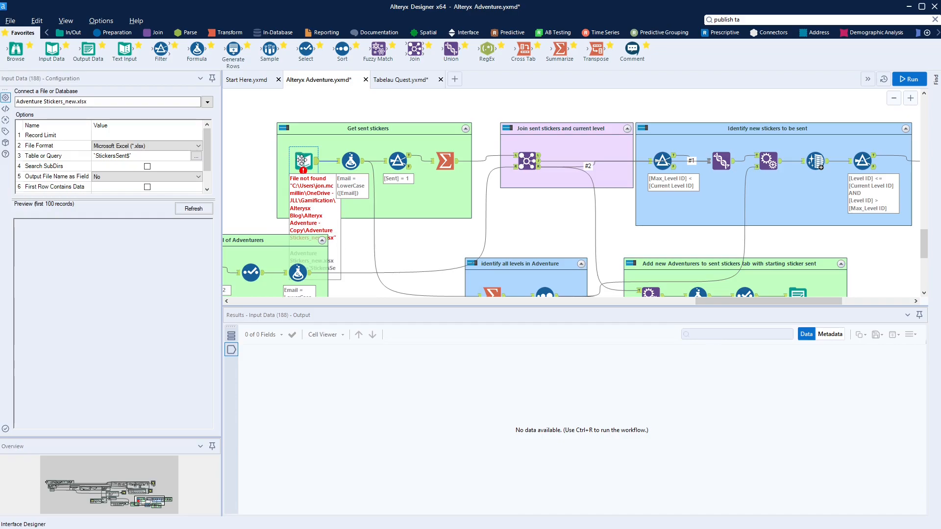
Reselect the sent stickers input and bring the Alteryx Adventure - Copy folder window mid-screen
click(359, 219)
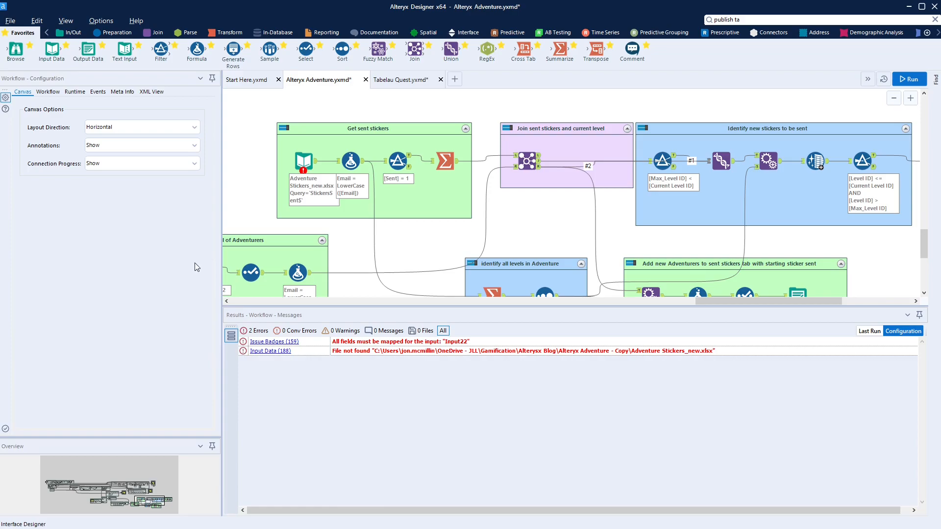
click(304, 162)
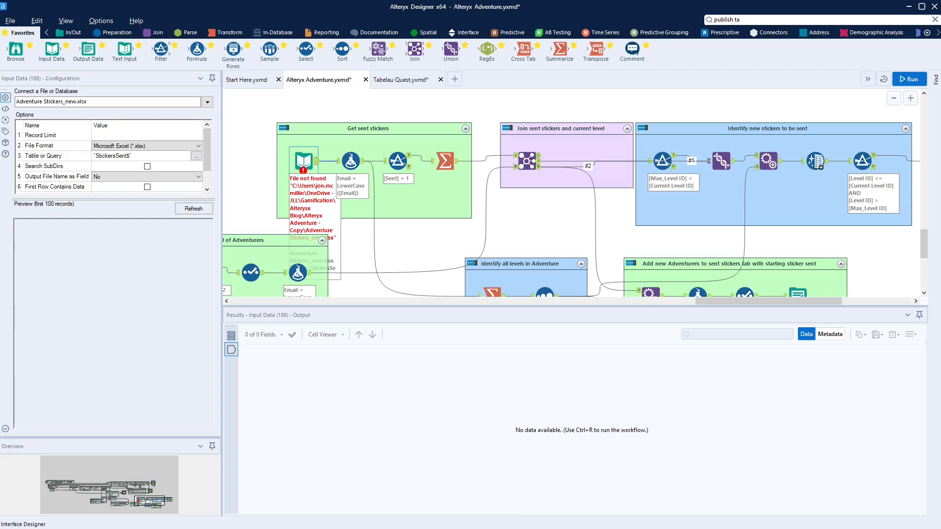
drag(0, 148, 524, 61)
Copy Adventure Stickers_new.xlsx from the extract folder into Alteryx Adventure - Copy, then minimize Explorer
right_click(267, 323)
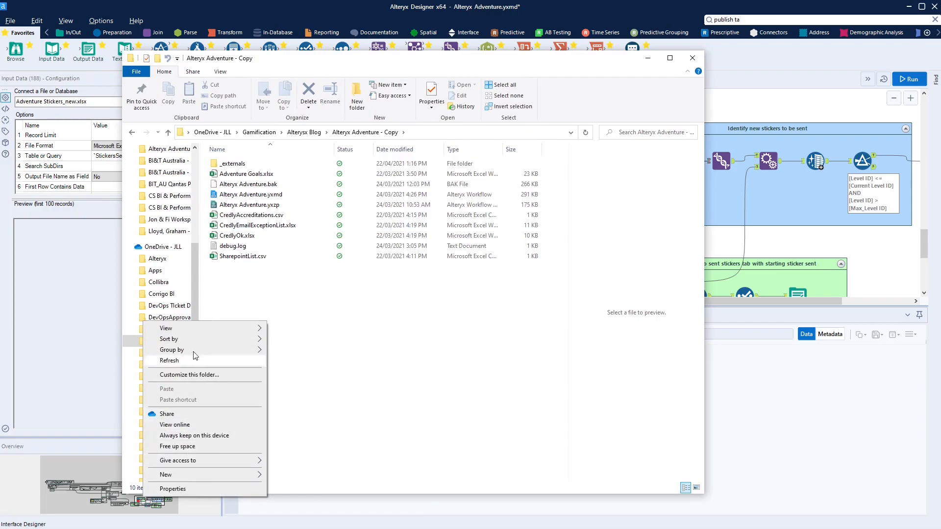
click(401, 345)
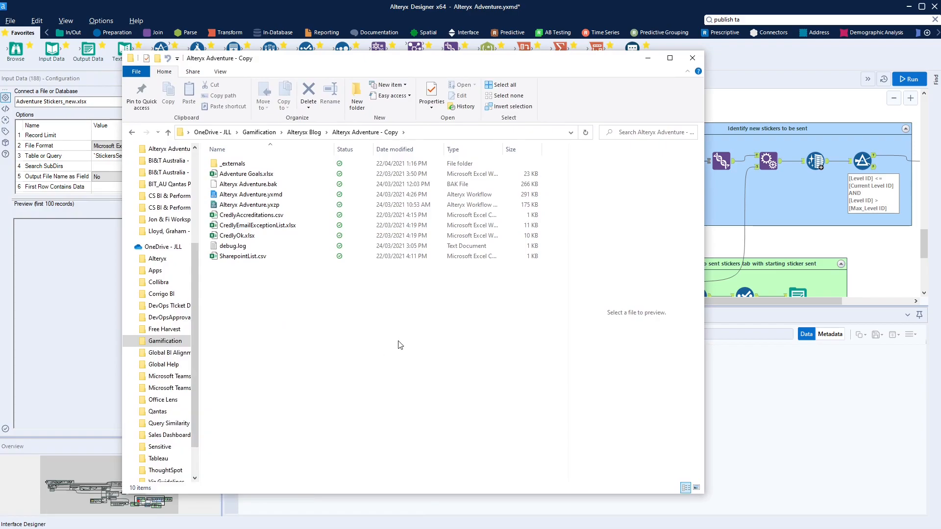
key(alt)
key(alt+Left)
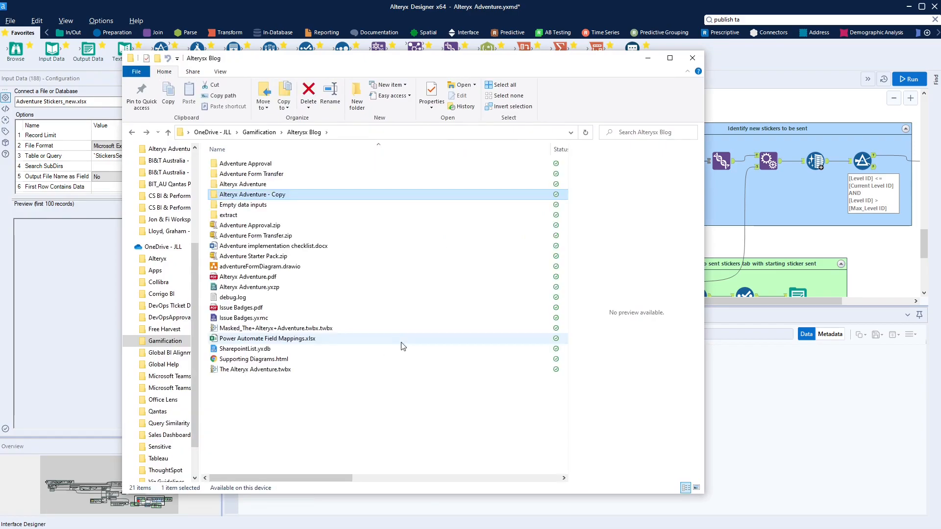
double_click(253, 217)
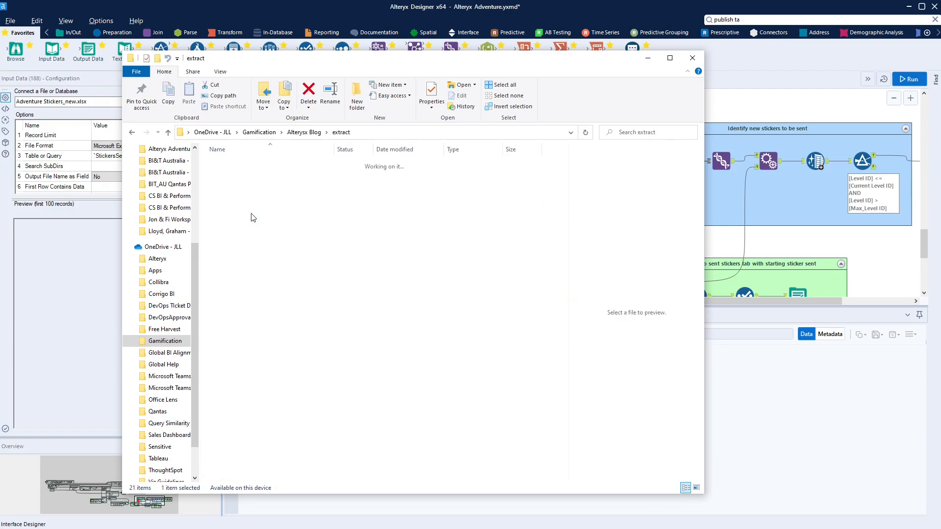
click(253, 184)
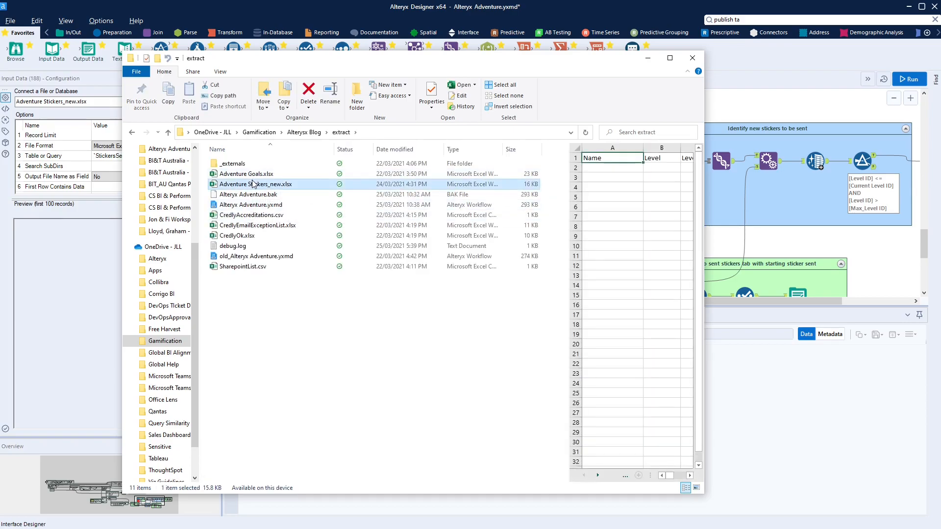
key(alt+Left)
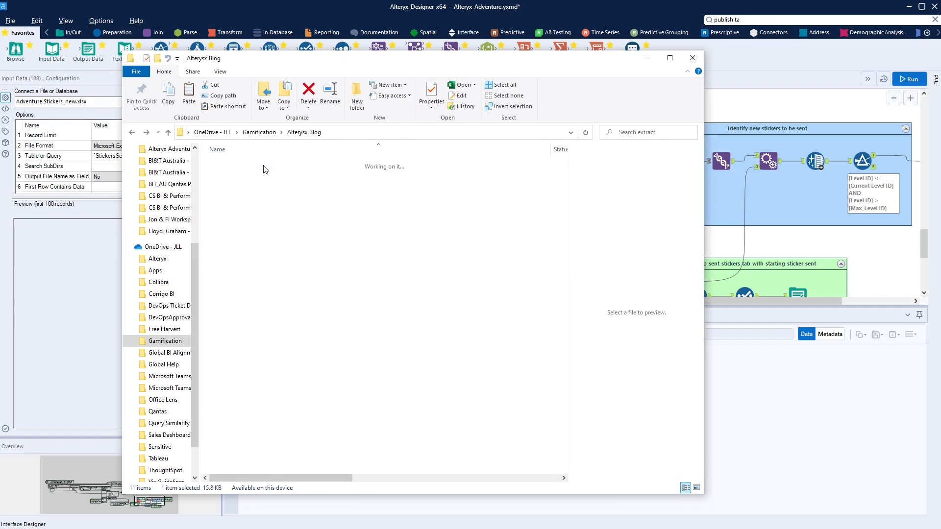
double_click(255, 195)
key(ctrl+v)
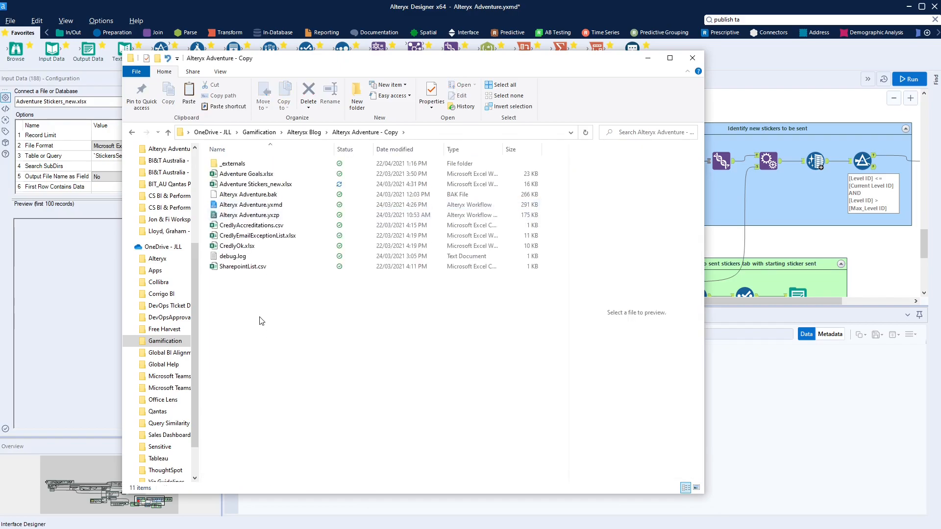
click(654, 58)
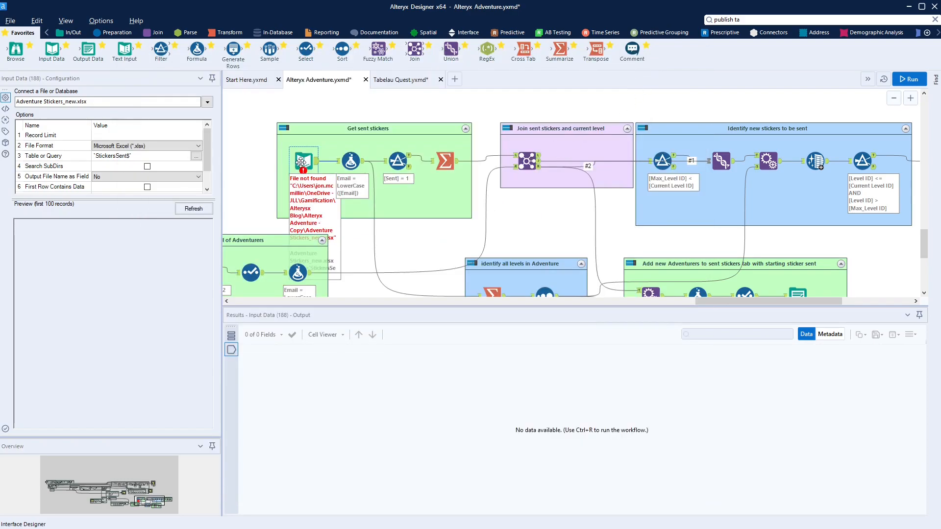
Reload the Get sent stickers input so it looks for the copied Adventure Stickers_new.xlsx
click(419, 230)
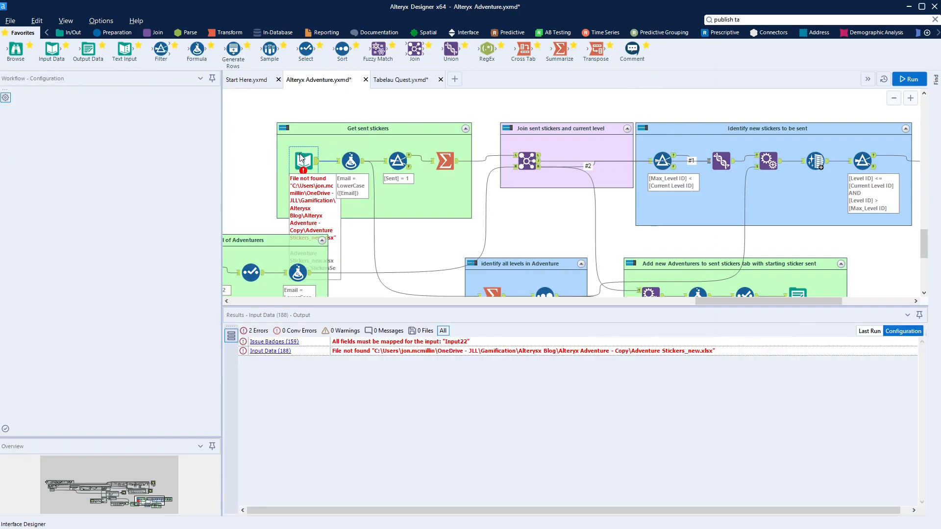
click(301, 159)
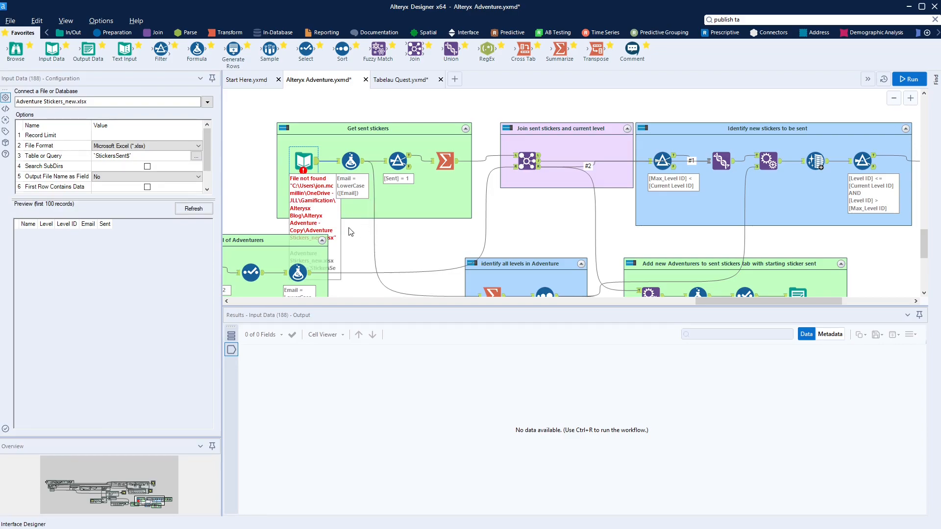
click(385, 231)
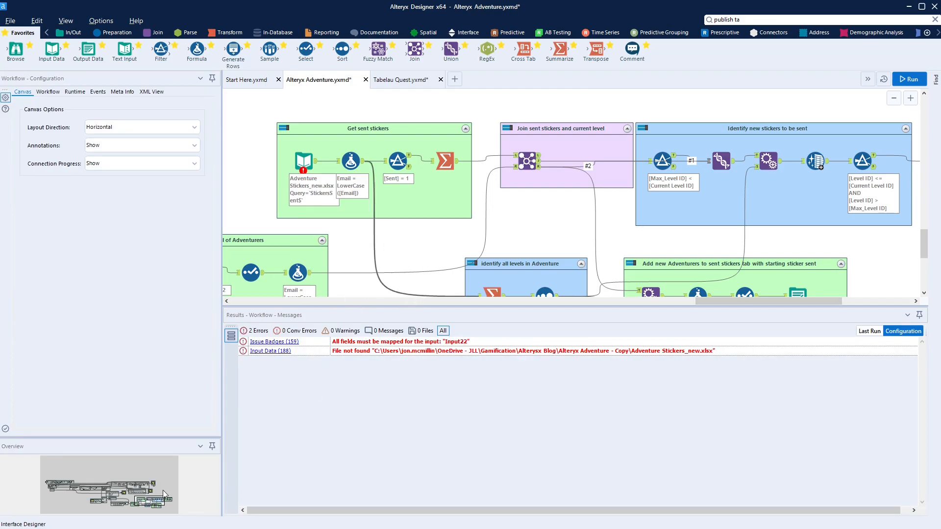
drag(166, 493, 183, 499)
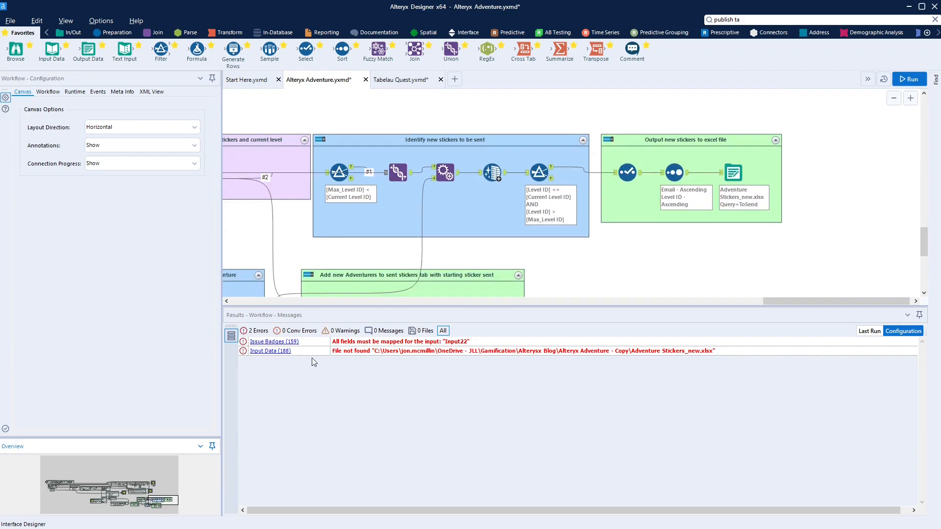
Replace the new-stickers output's network path with the local Adventure Stickers_new.xlsx file name
click(737, 173)
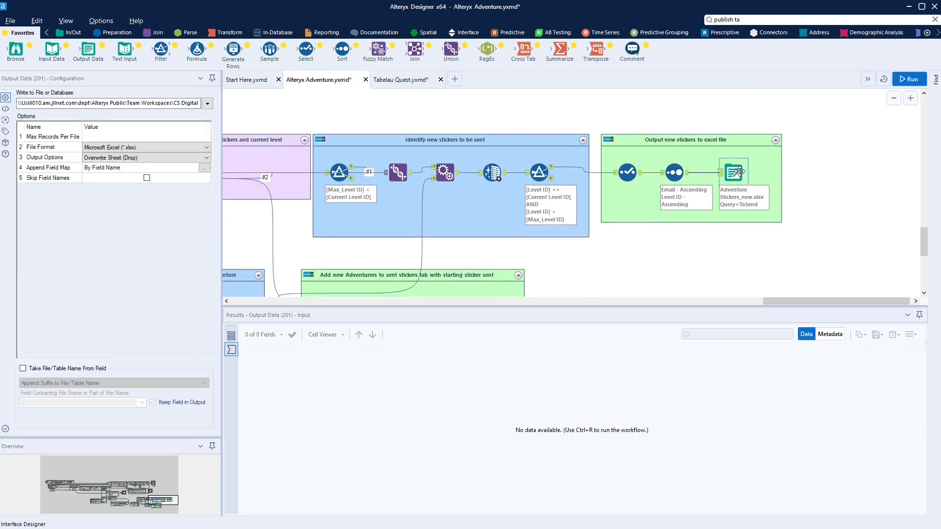
click(189, 103)
key(End)
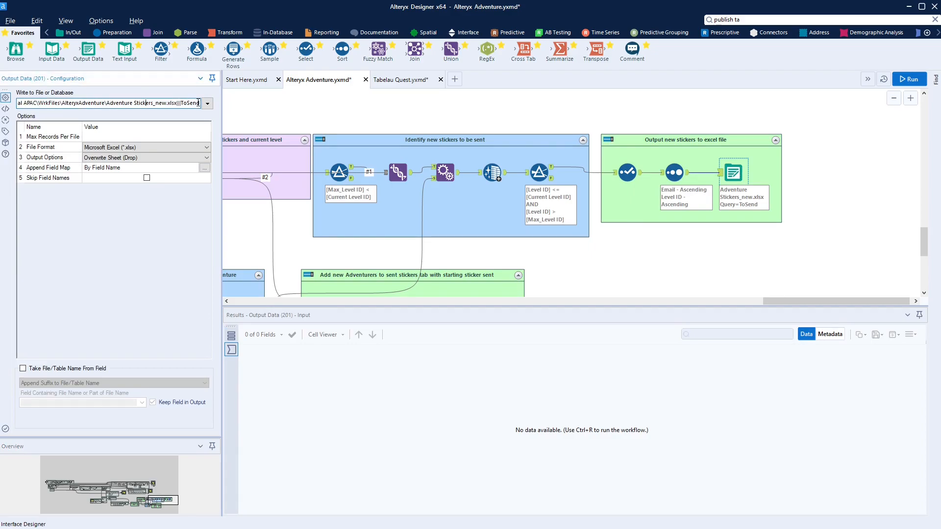
key(shift+Home)
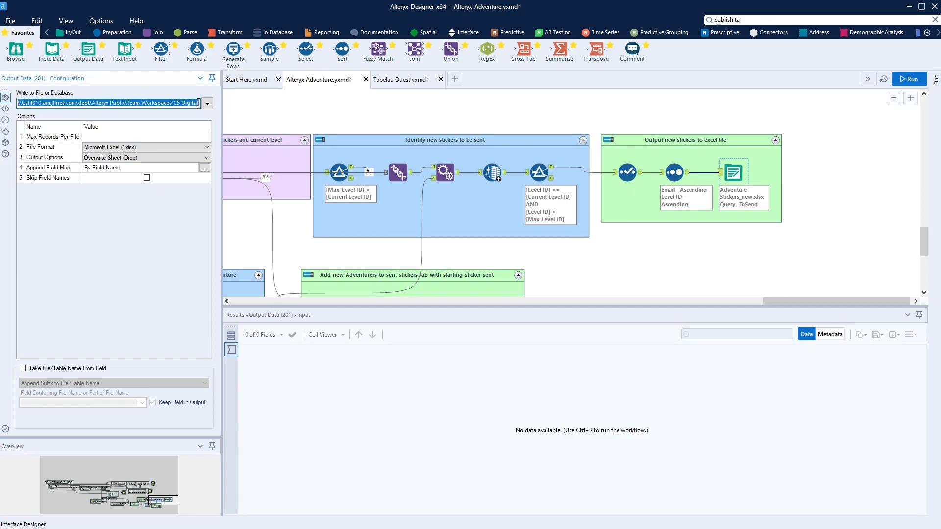
text(A)
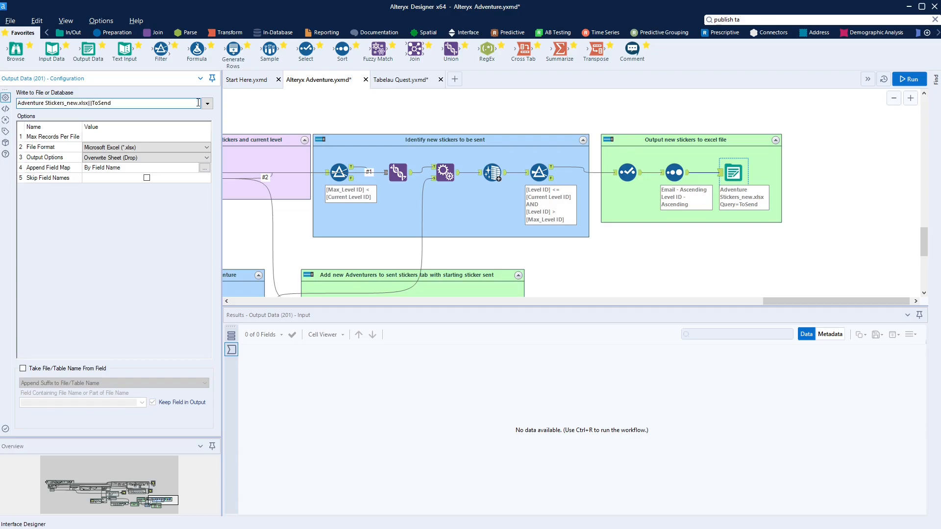
click(591, 253)
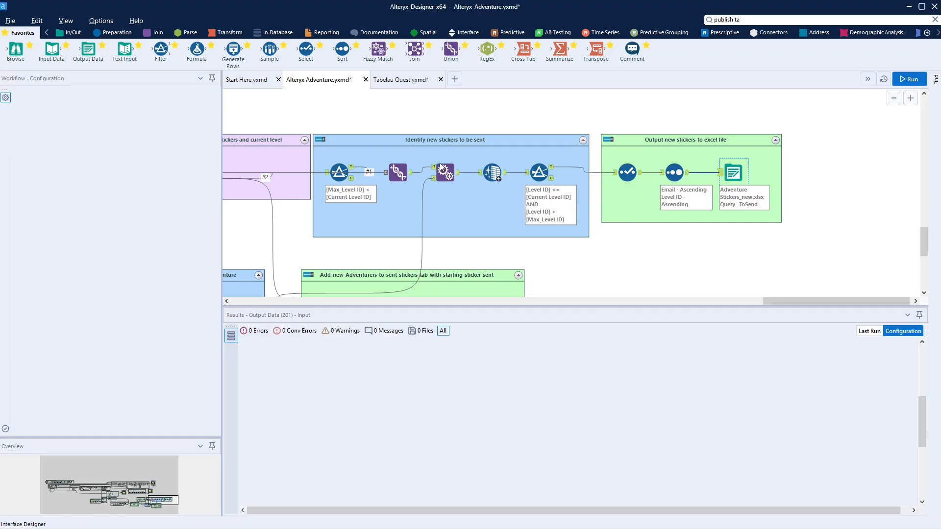
Point the StickersSent output at the local path 'Adventure Stickers_new.xlsx|||StickersSent'
scroll(440, 163, down, 3)
click(484, 195)
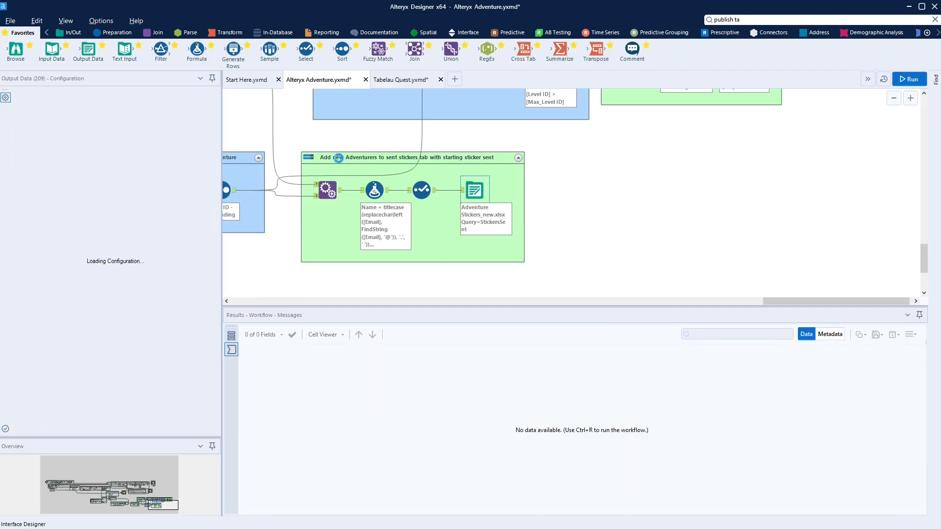
key(End)
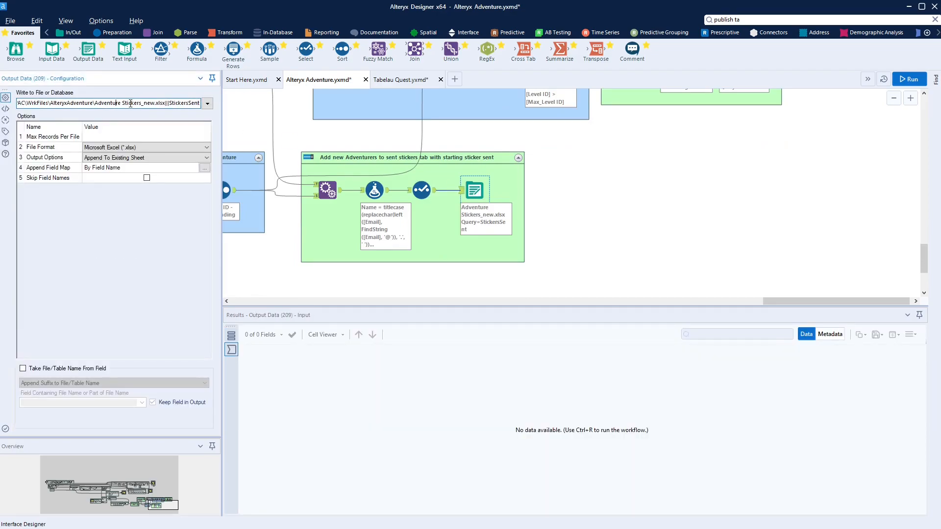
key(ctrl+a)
key(ctrl+v)
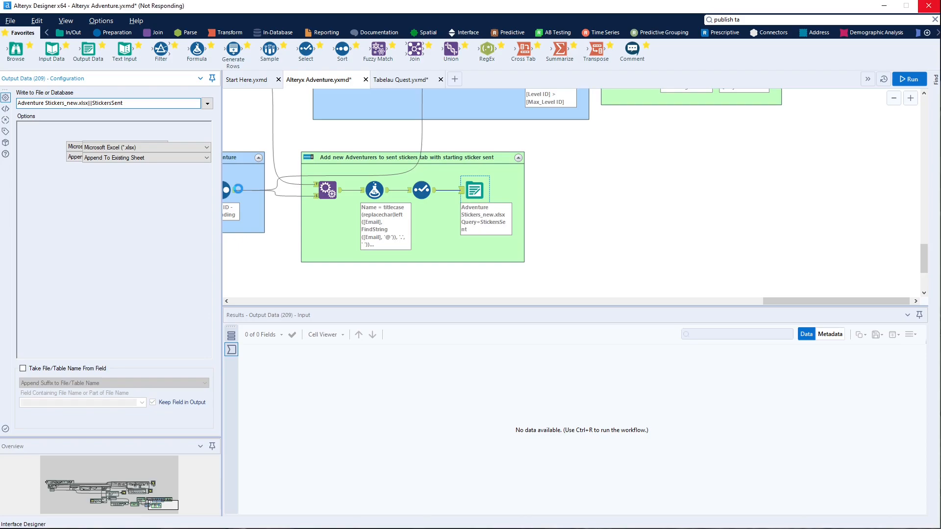
click(238, 190)
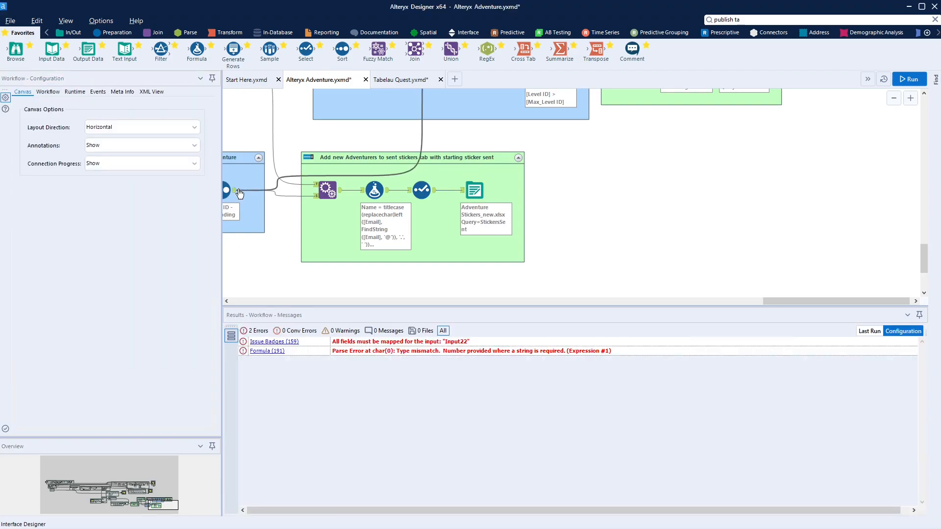
Check the Issue Badges tool's field mappings and open the Issue Badges macro
drag(122, 503, 134, 505)
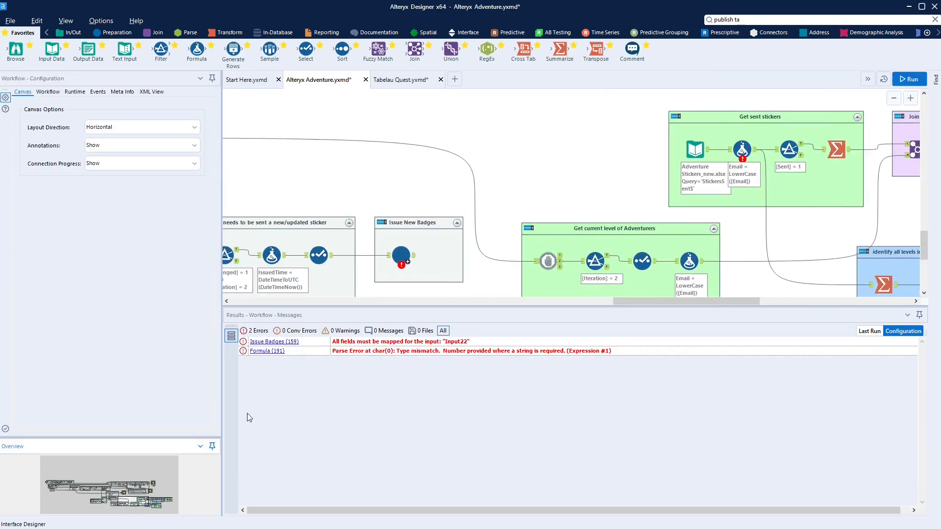
click(401, 255)
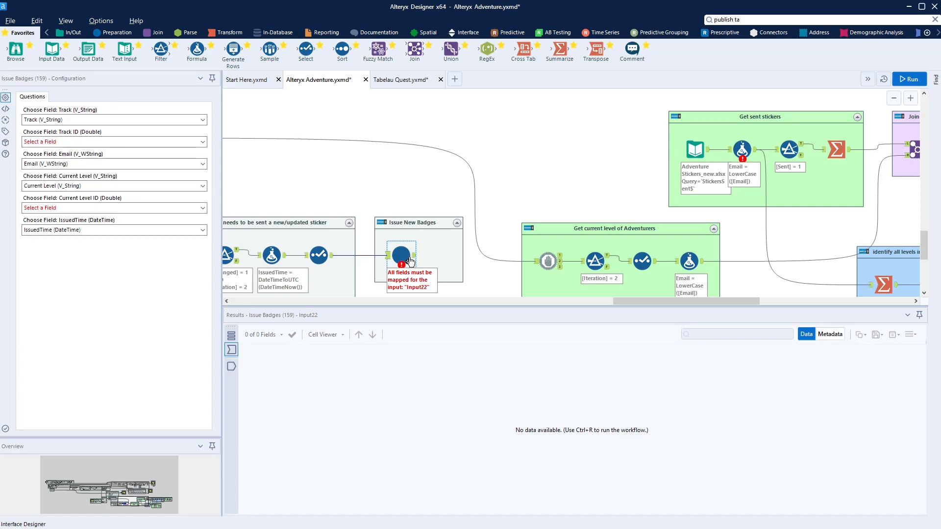
right_click(410, 260)
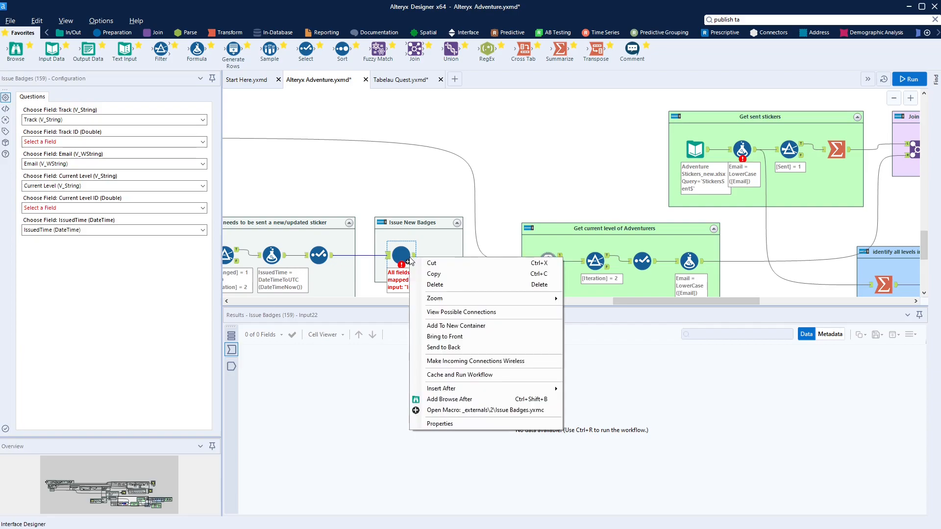
click(466, 410)
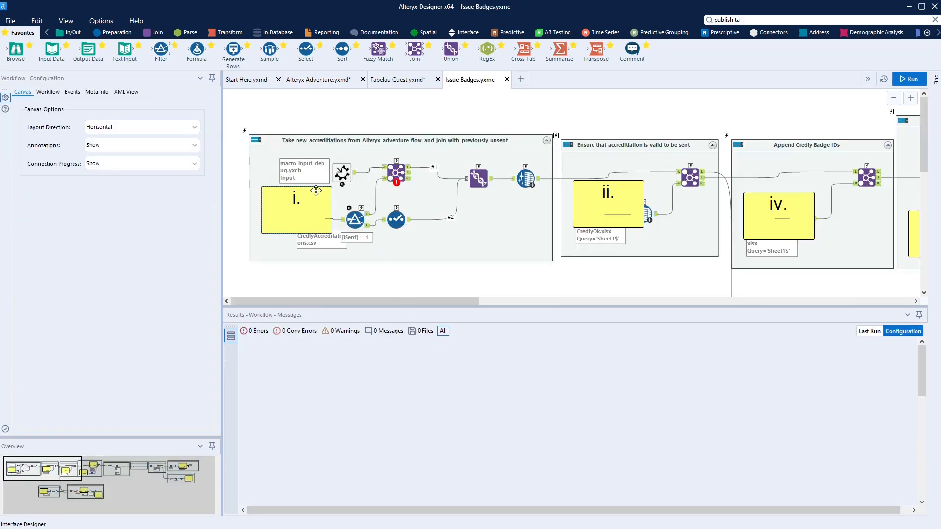
Move comment i. below the first container and check the CredlyAccreditations input
click(312, 194)
drag(311, 185, 310, 270)
click(308, 209)
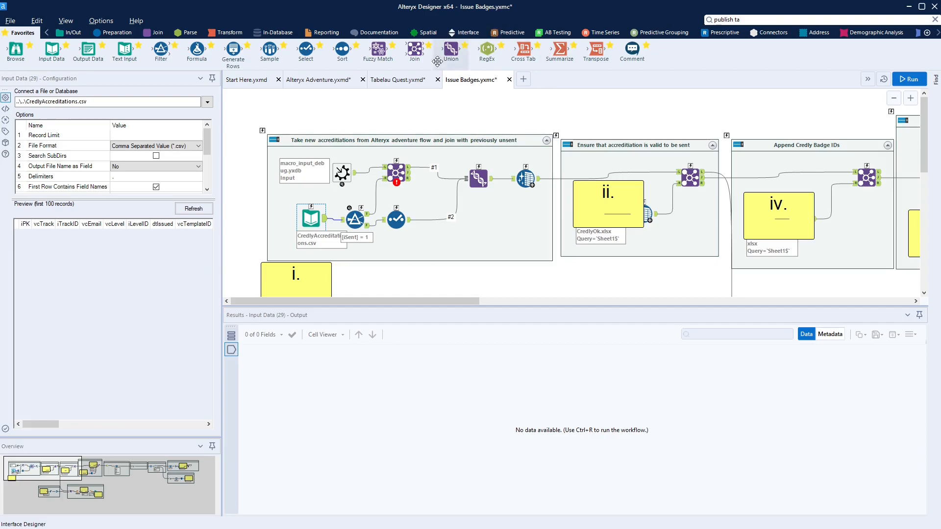
Close the Tabelau Quest.yxmd workflow, answering No to discard its changes
click(396, 81)
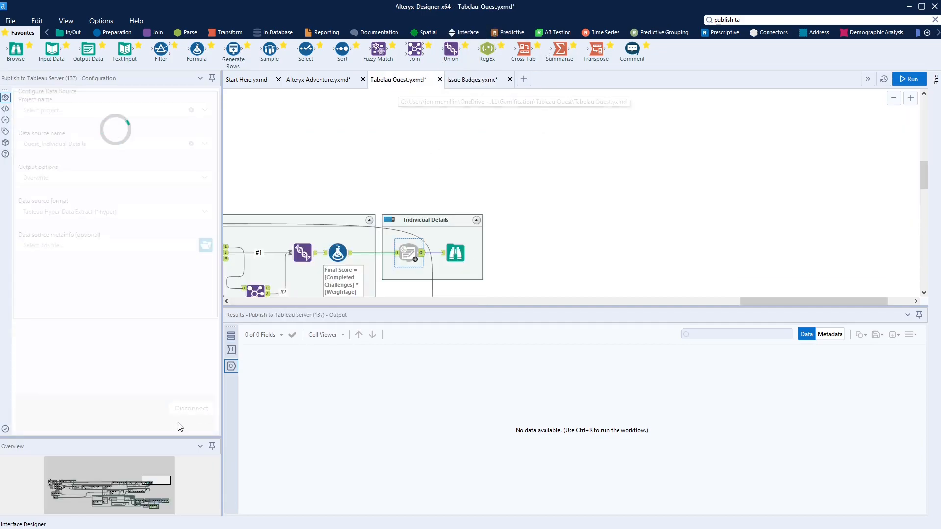
mouse_move(103, 500)
mouse_down()
mouse_move(129, 504)
mouse_move(101, 505)
mouse_up()
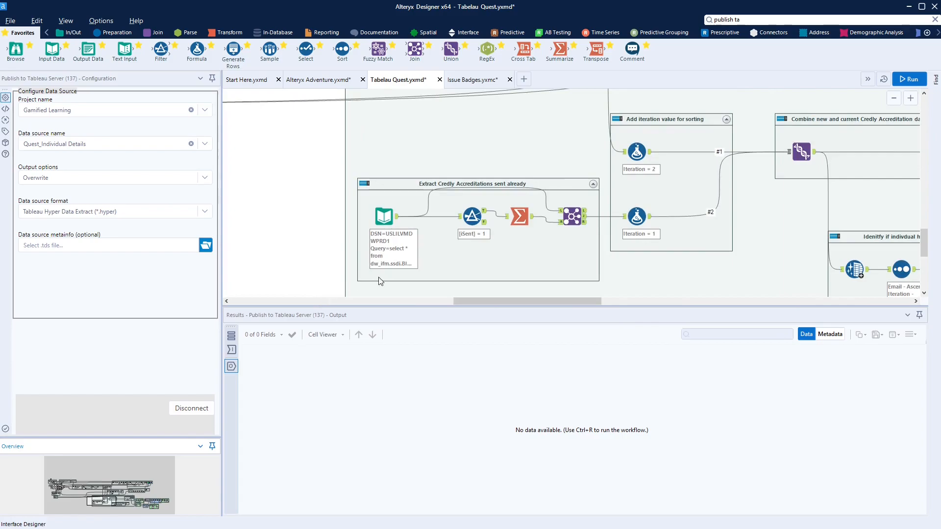
click(448, 81)
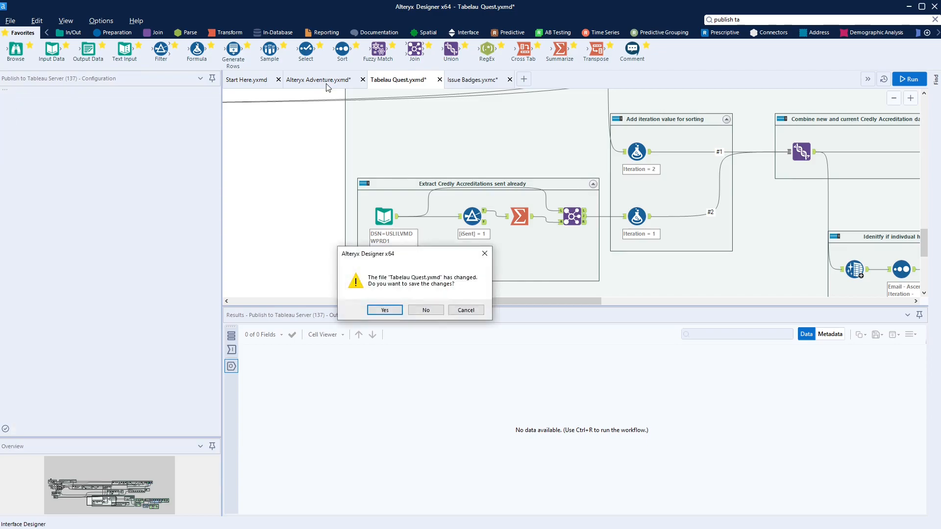
click(423, 310)
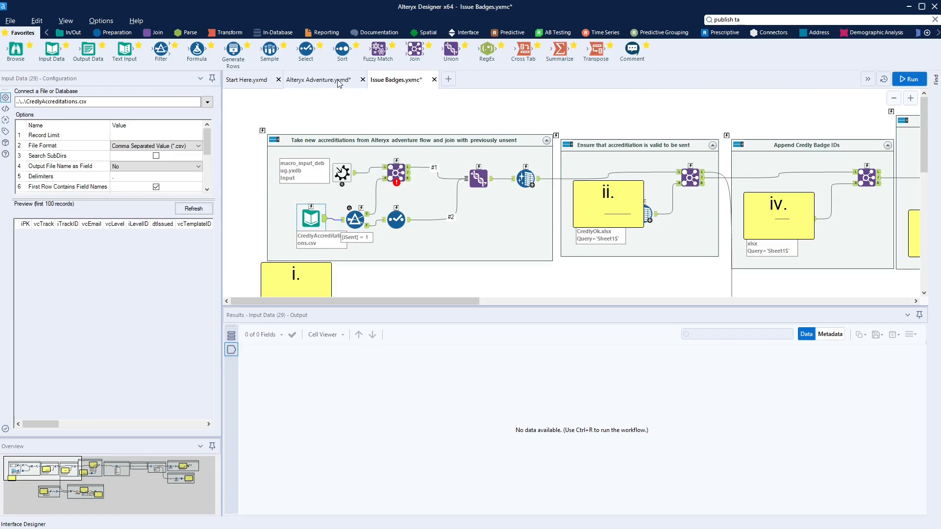
Review the CredlyAccreditations.csv input in Alteryx Adventure, then return to Issue Badges.yxmc
click(318, 80)
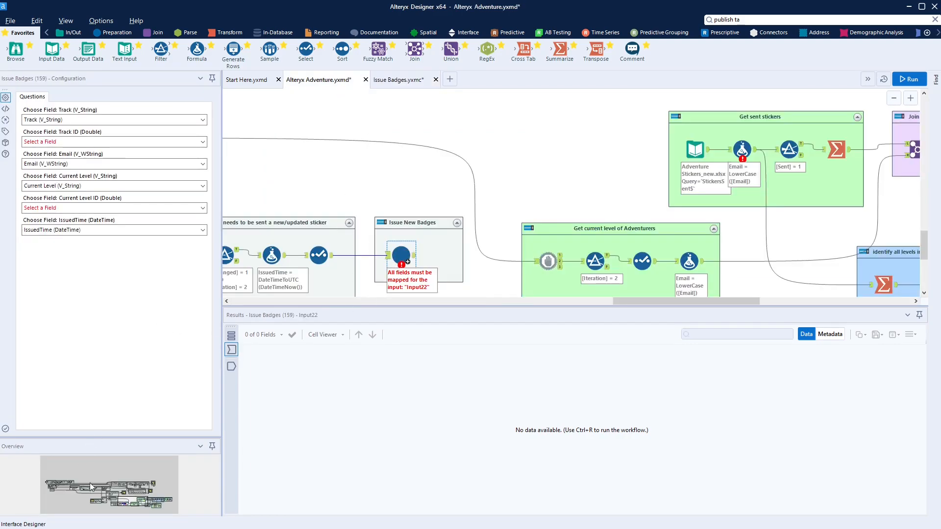
click(130, 509)
drag(130, 510, 98, 503)
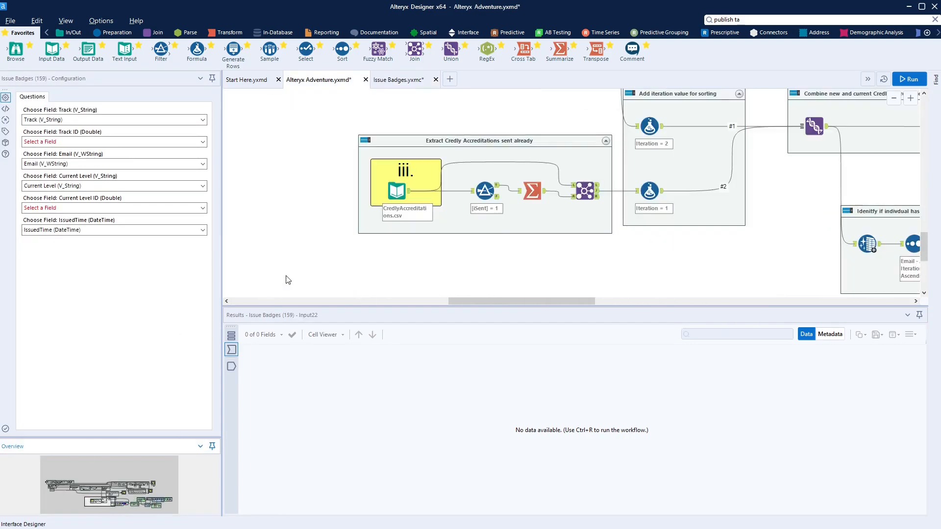
click(395, 190)
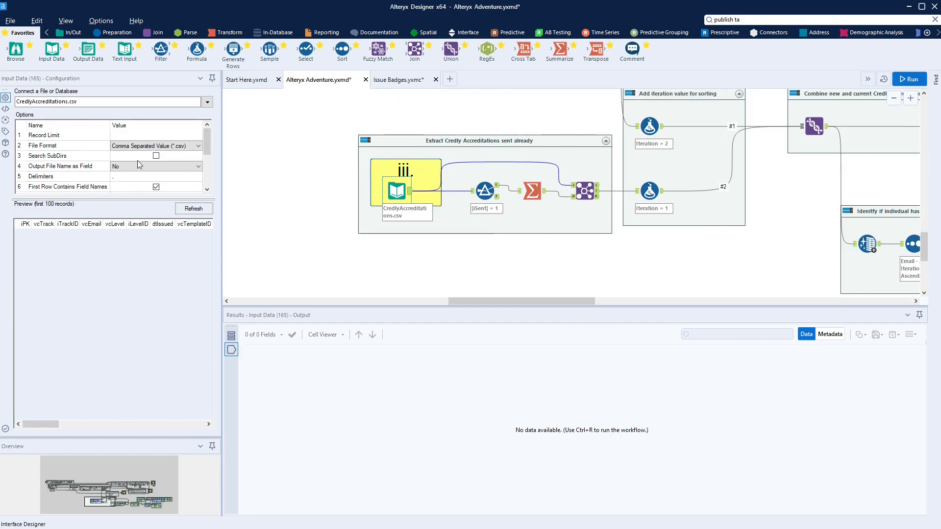
scroll(357, 248, up, 4)
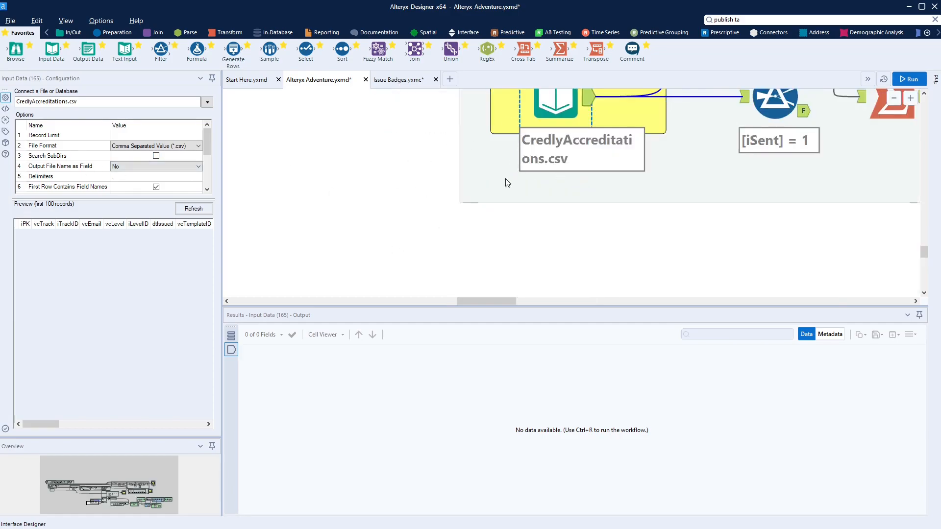
scroll(490, 196, up, 3)
scroll(494, 209, down, 2)
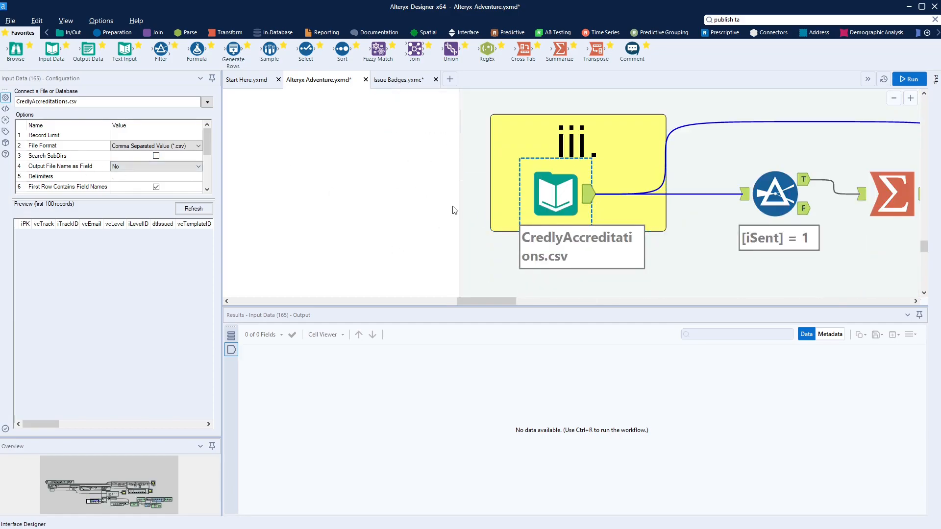
scroll(450, 209, down, 2)
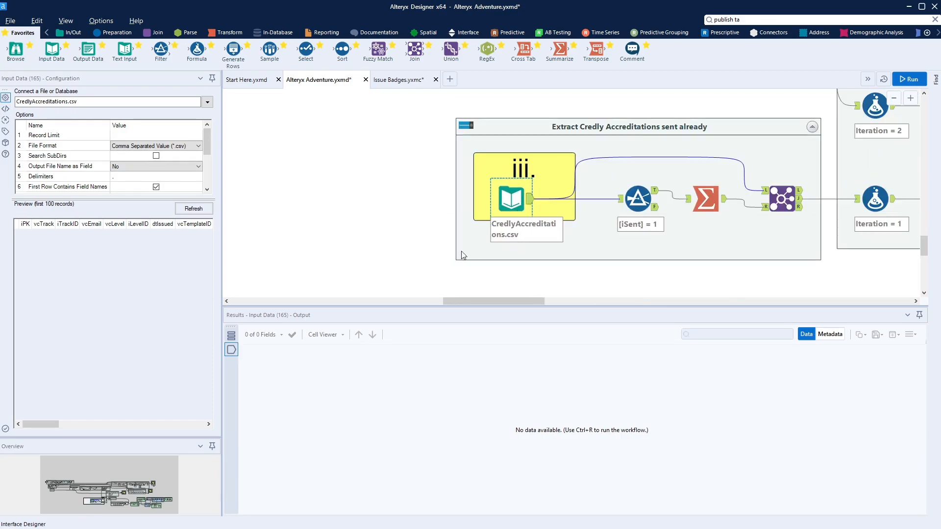
scroll(505, 185, down, 1)
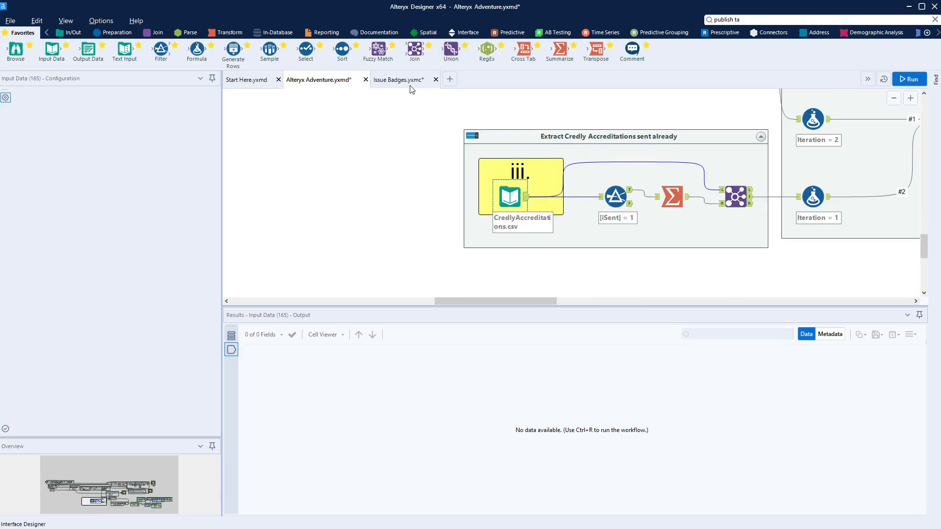
click(410, 83)
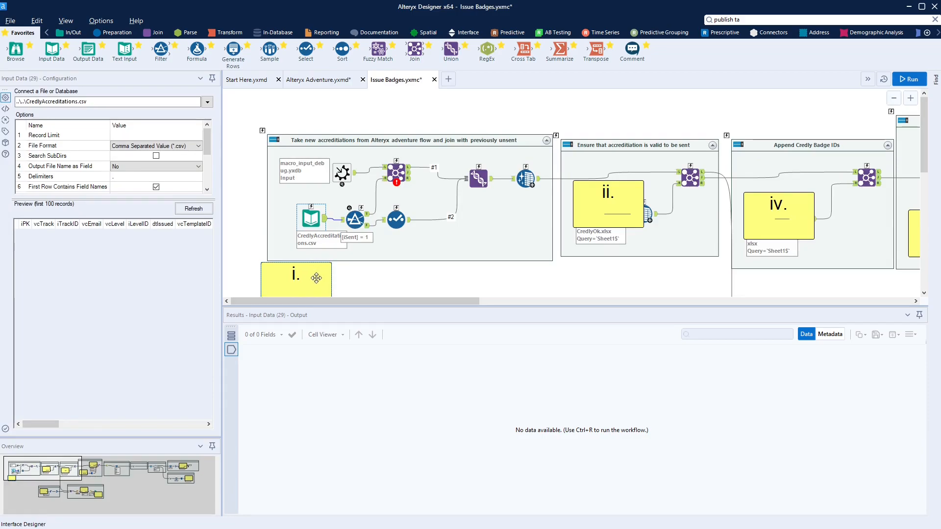
Move the ii. comment below the 'Ensure that accreditation is valid' container and select the CredlyOk.xlsx input
scroll(486, 152, down, 1)
drag(612, 148, 588, 235)
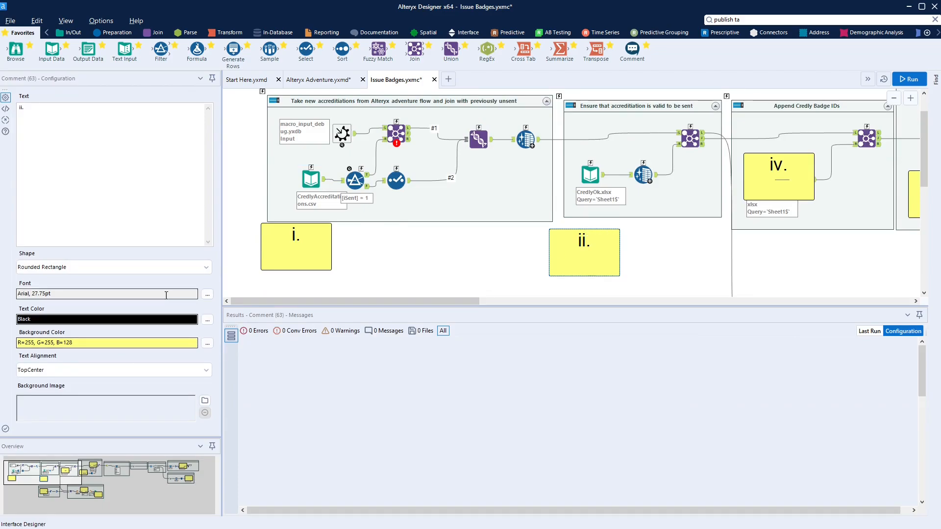
drag(398, 300, 467, 289)
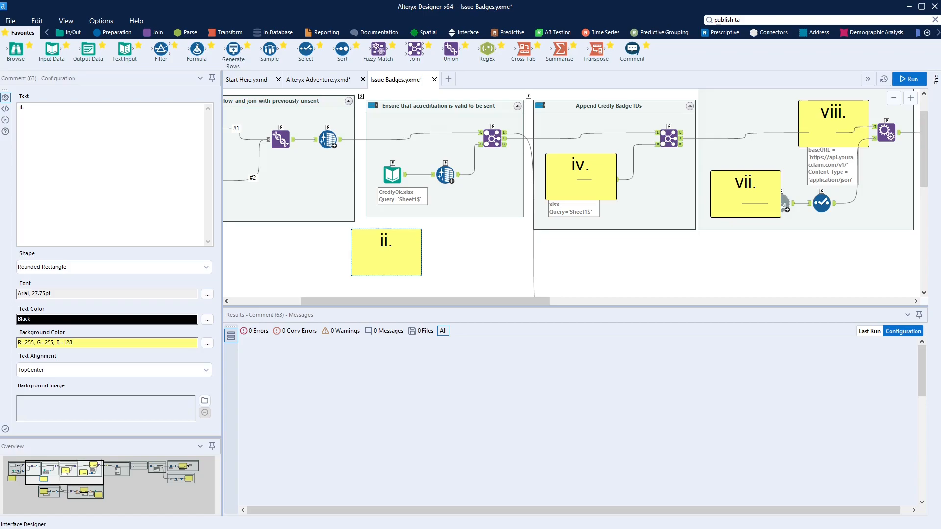
click(392, 174)
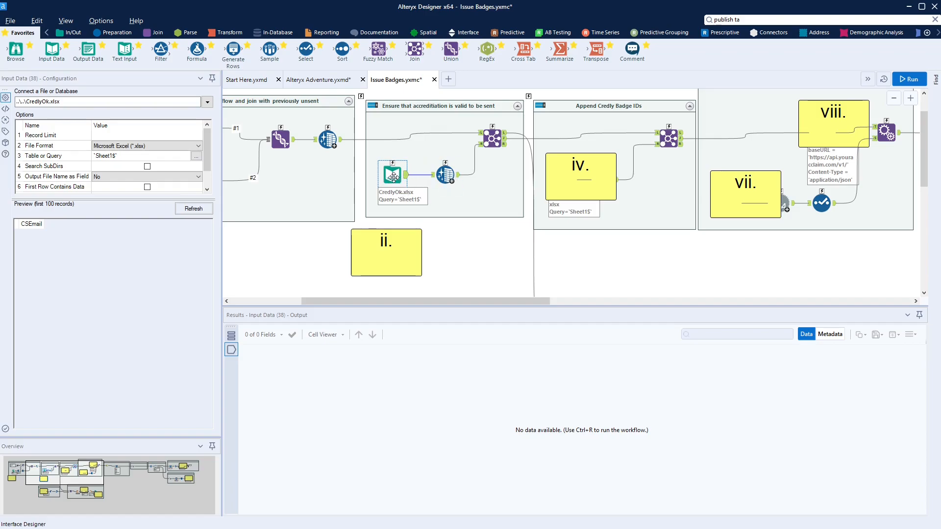
Open the context menu of the CredlyOk.xlsx Input Data tool
right_click(388, 176)
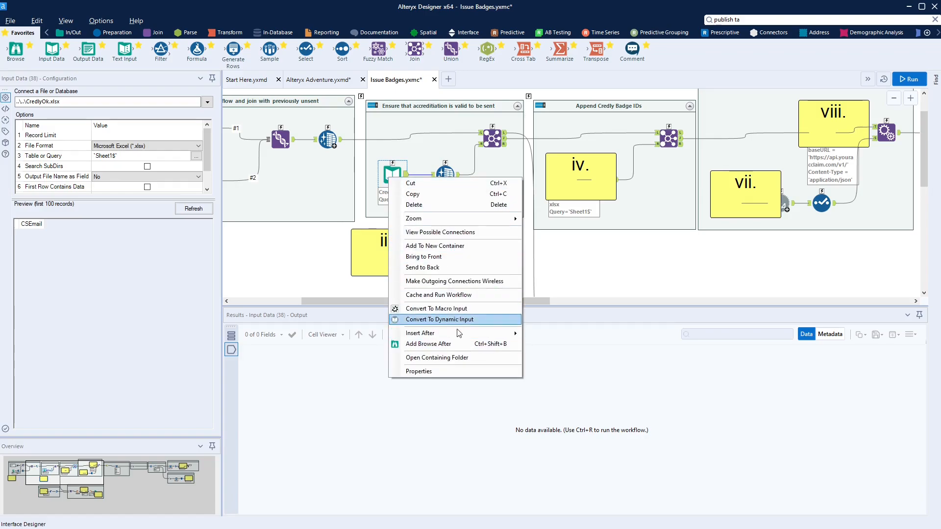
Open CredlyOk.xlsx from its folder, enter an approved e-mail address in A2 under CSEmail, and close it
click(435, 361)
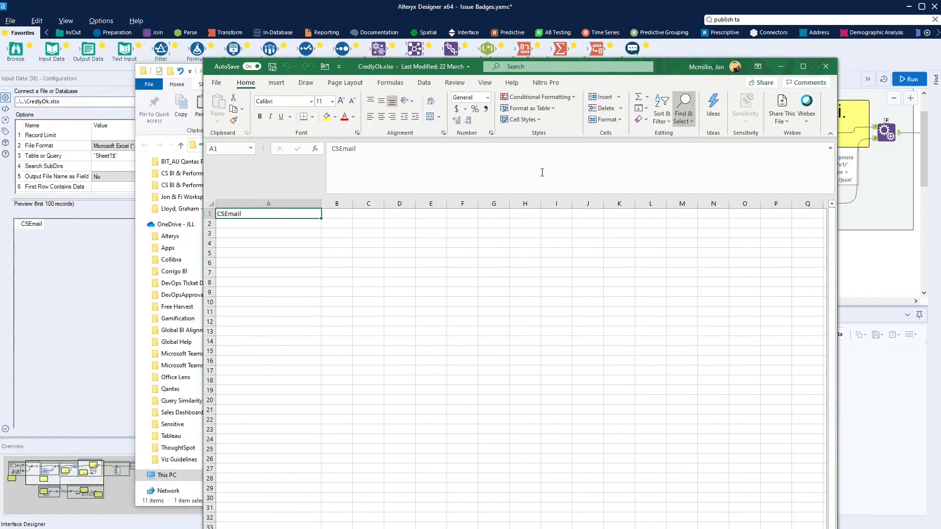
click(268, 224)
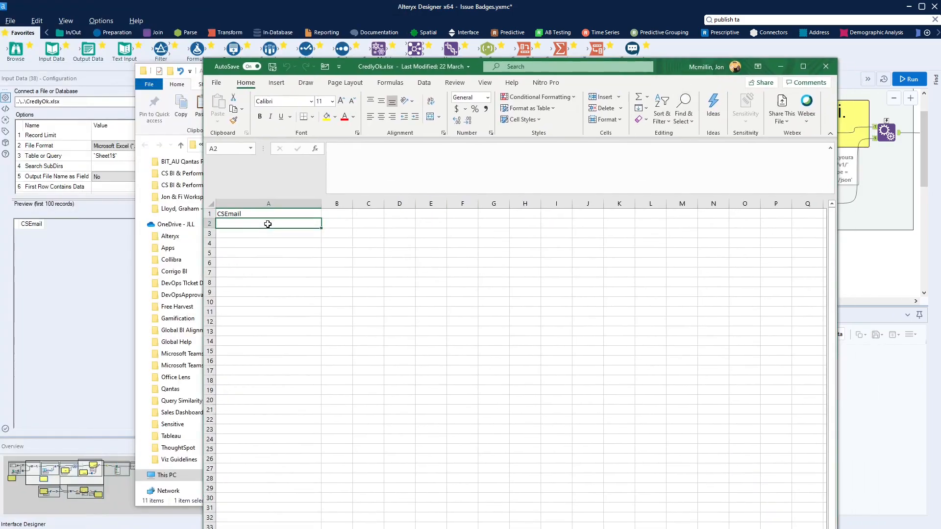
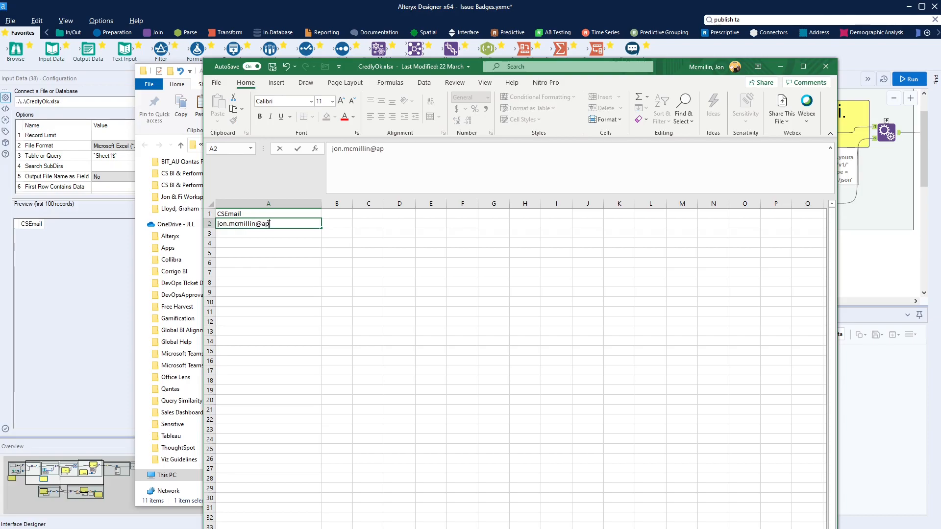
key(Return)
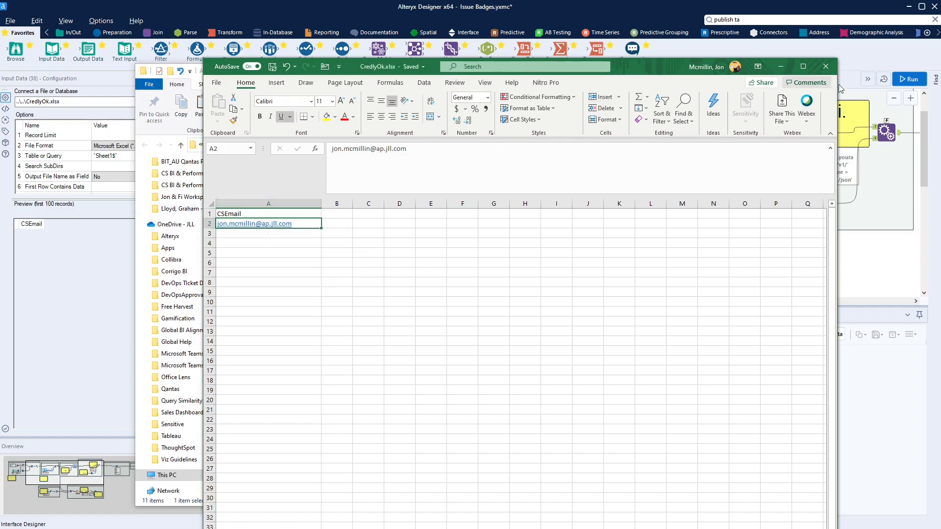
click(827, 65)
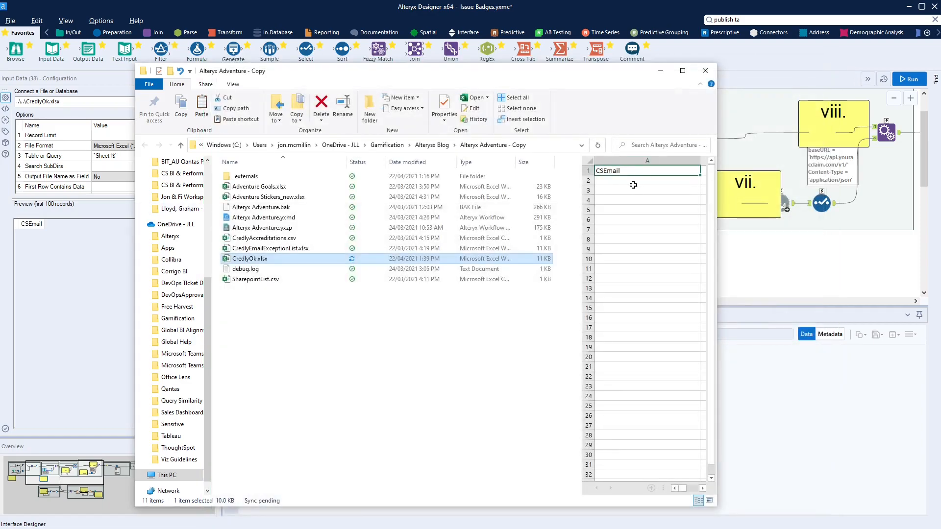
click(667, 72)
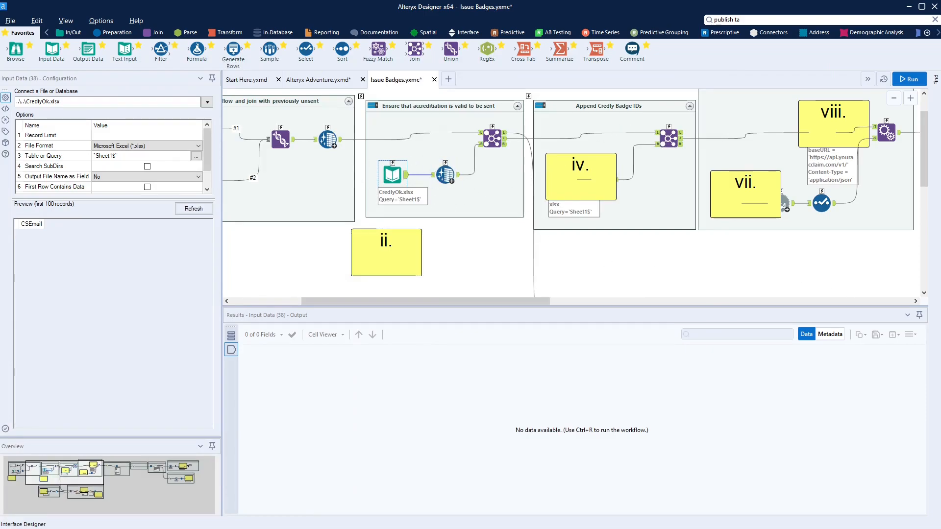
Move comment iv. below BadgeIDMapping and comment iii. below CredlyEmailExceptionList, then select that input
click(597, 170)
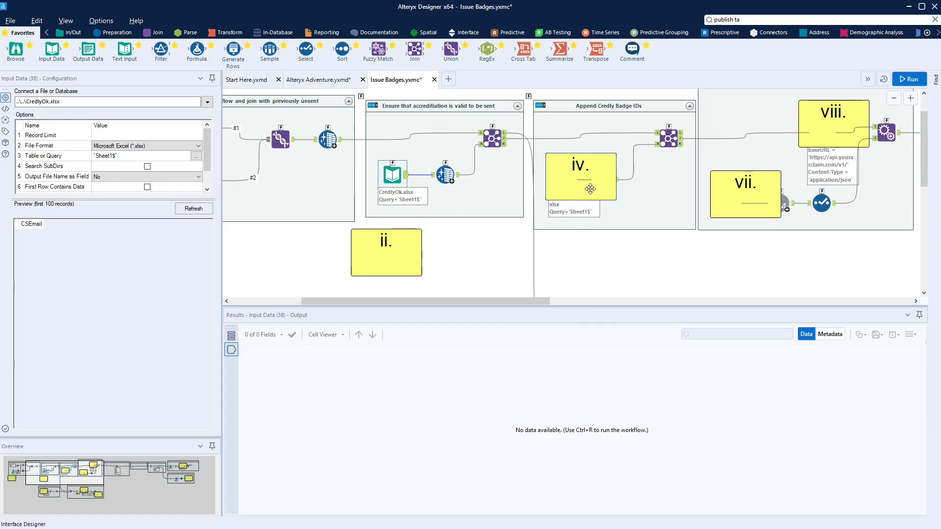
drag(596, 170, 596, 246)
scroll(591, 245, down, 1)
scroll(591, 245, down, 2)
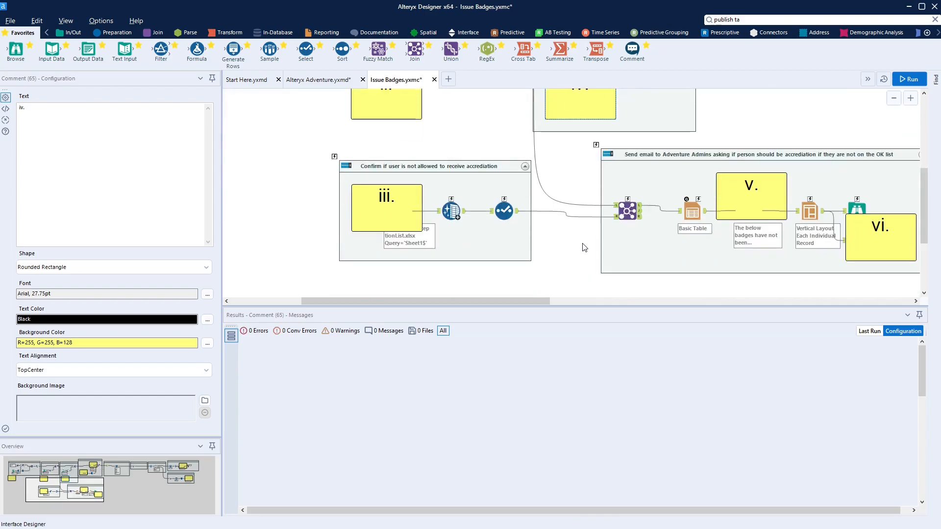
click(405, 193)
drag(404, 194, 419, 263)
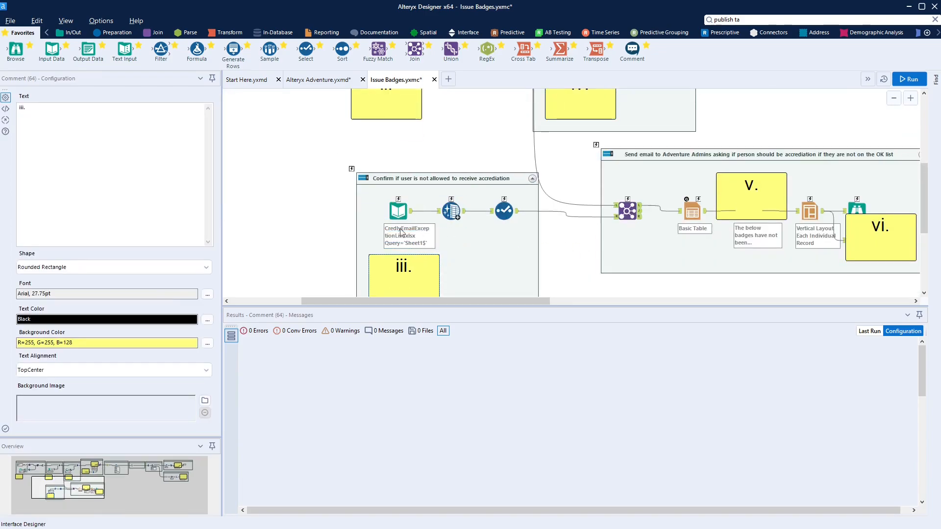
click(403, 208)
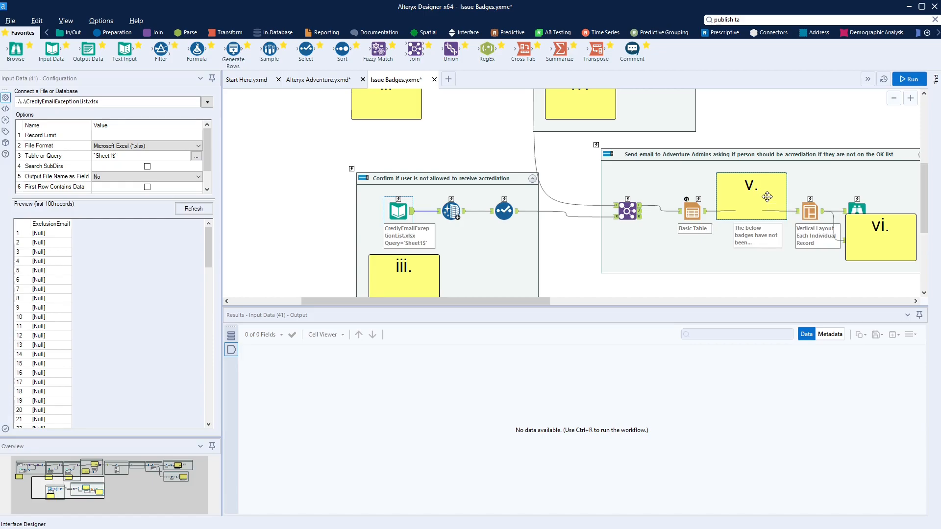
scroll(750, 201, up, 5)
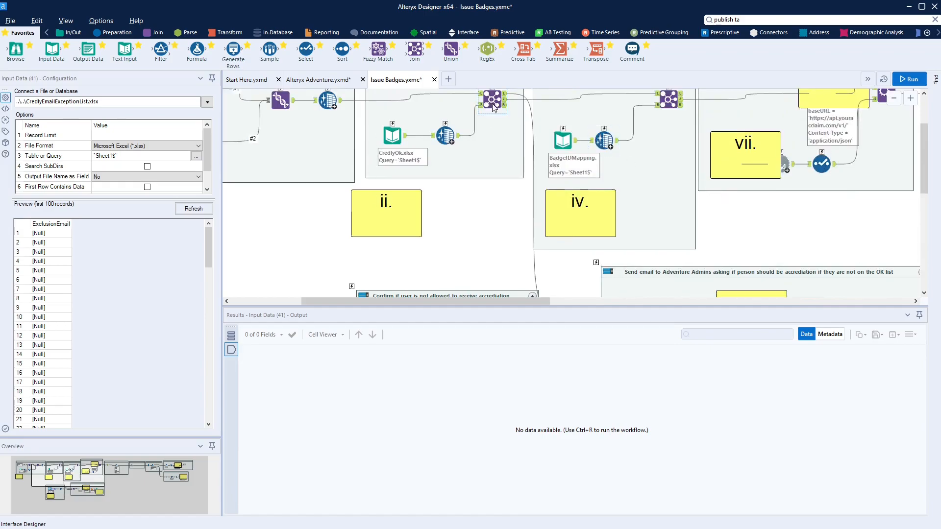
scroll(490, 105, up, 2)
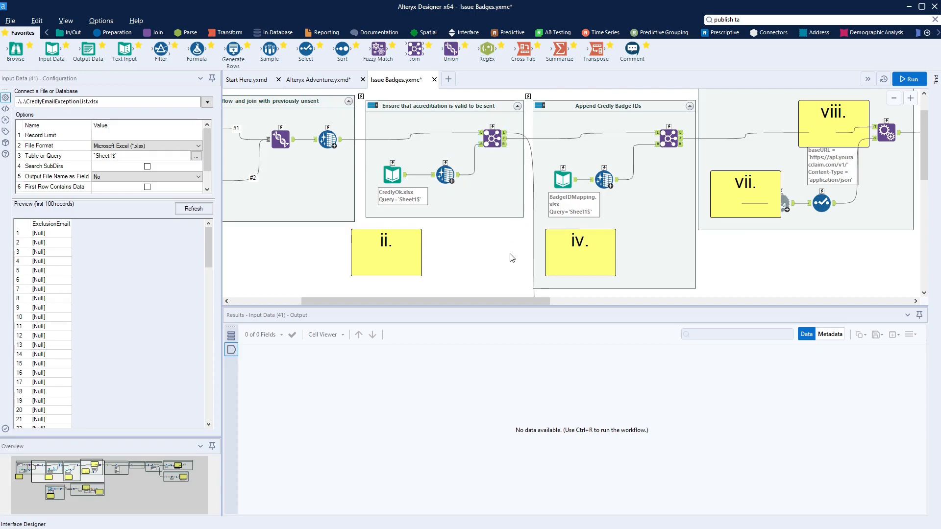
scroll(512, 257, down, 3)
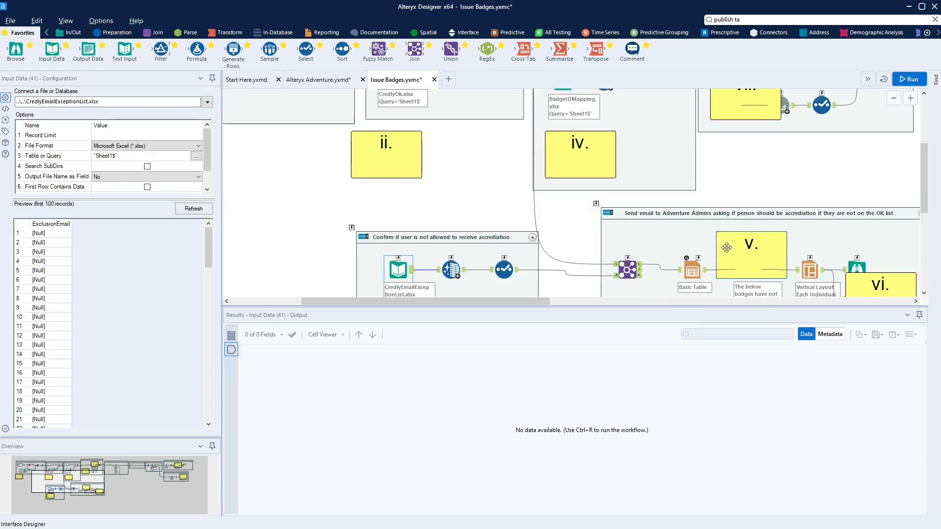
scroll(750, 245, down, 2)
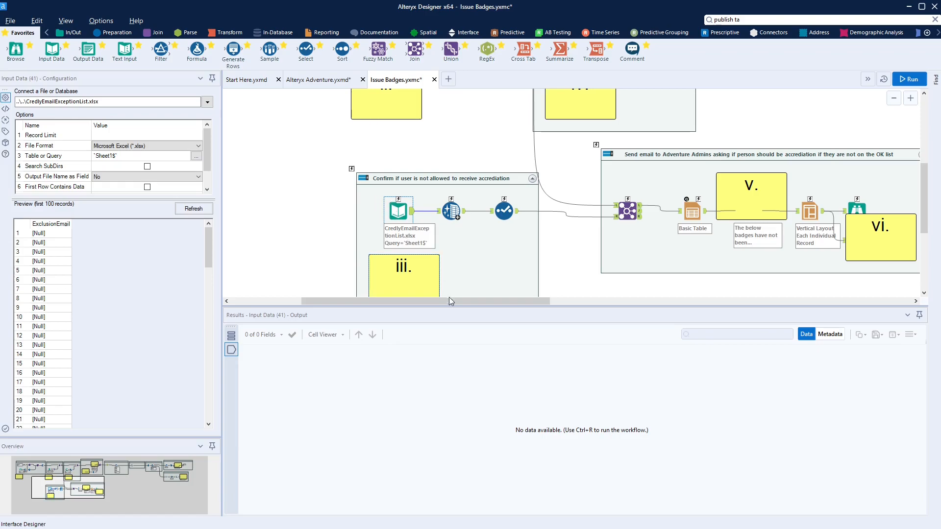
drag(461, 301, 487, 310)
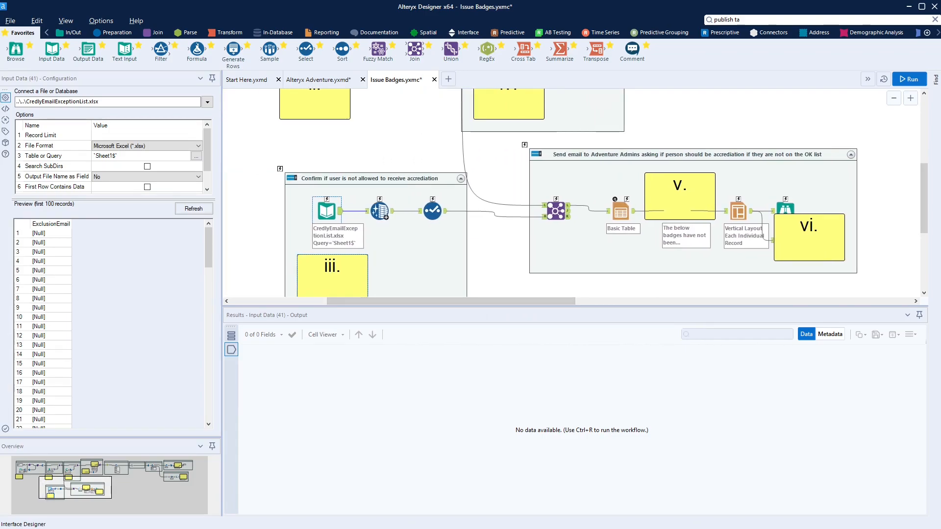
scroll(454, 211, up, 4)
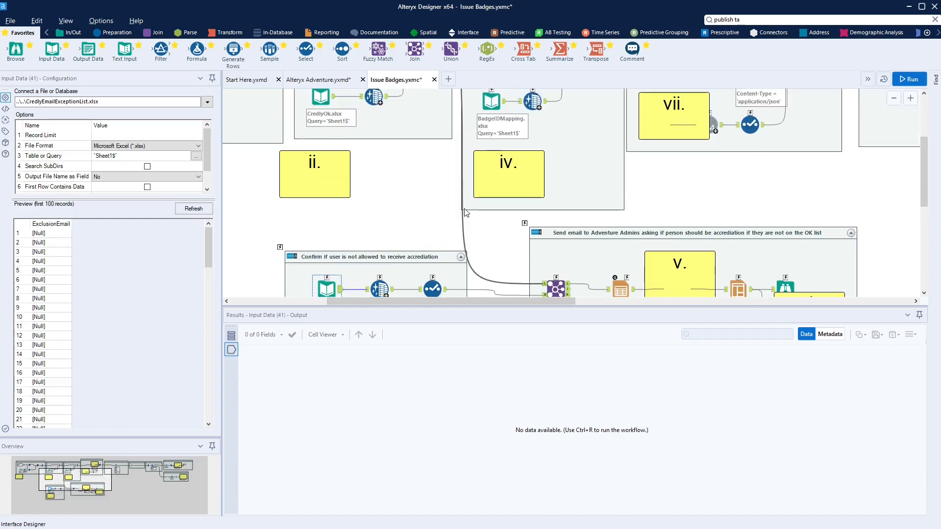
scroll(454, 211, up, 4)
Select the BadgeIDMapping.xlsx input to check its fields, then scroll down to the email containers
click(491, 218)
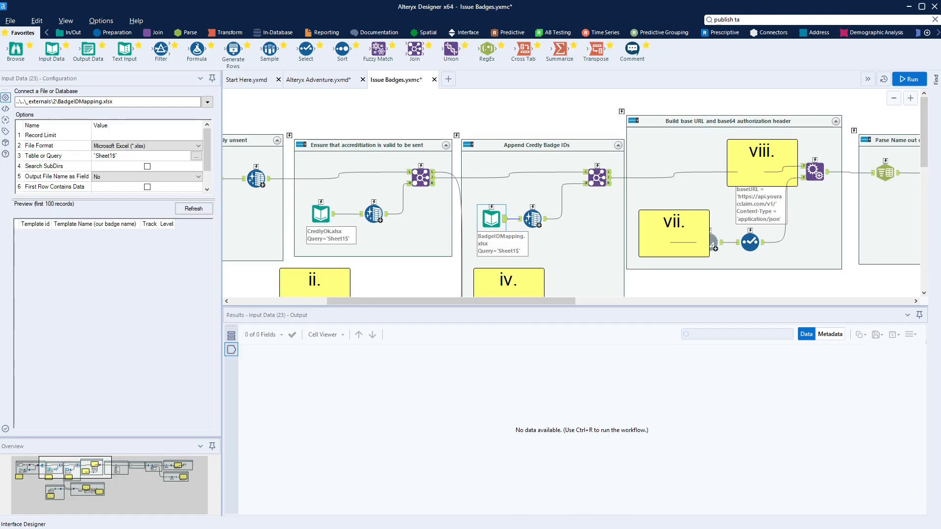
scroll(498, 228, down, 5)
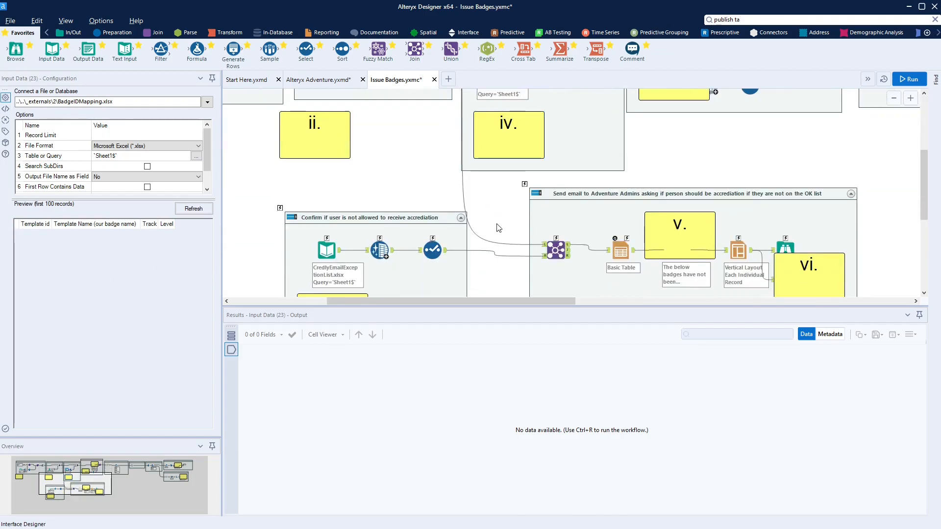
scroll(499, 228, down, 3)
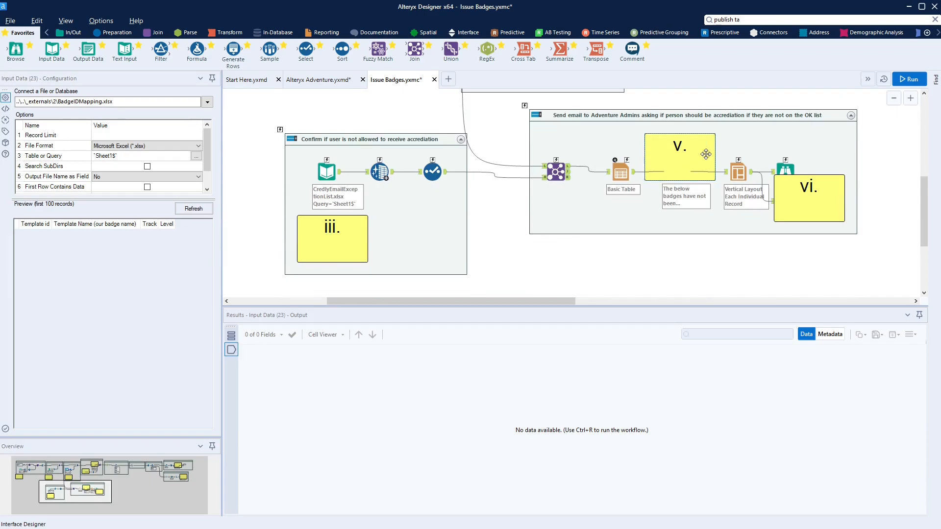
Move comments v. and vi. off the report text and Email tools, reviewing the message's file-link placeholders
drag(697, 136, 703, 216)
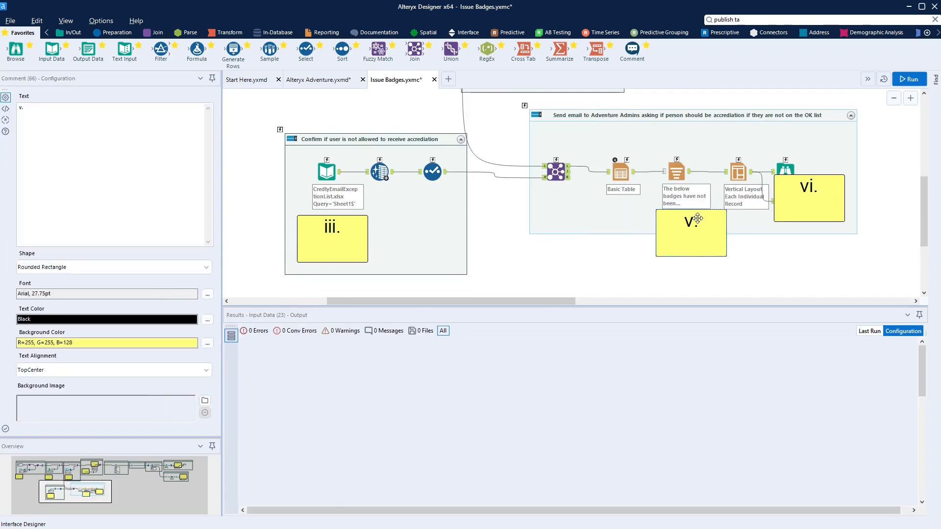
click(677, 183)
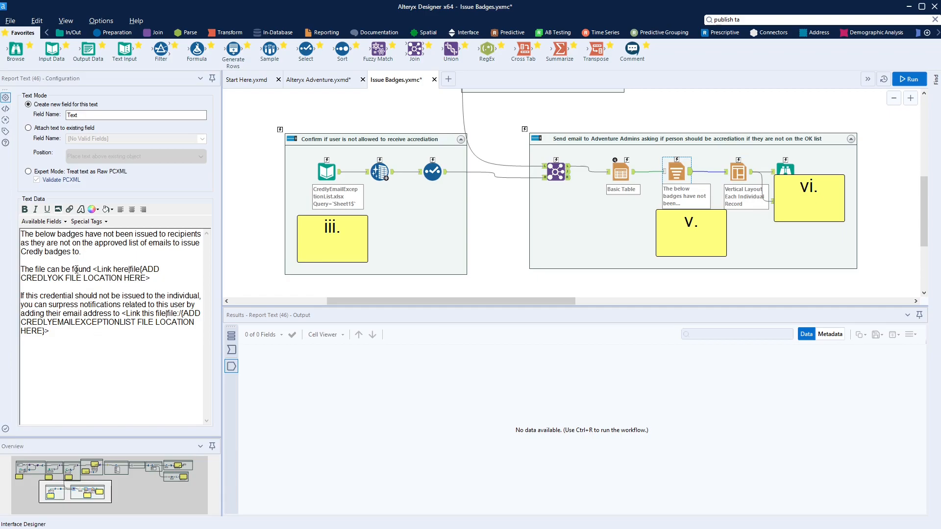
drag(21, 269, 97, 270)
click(160, 278)
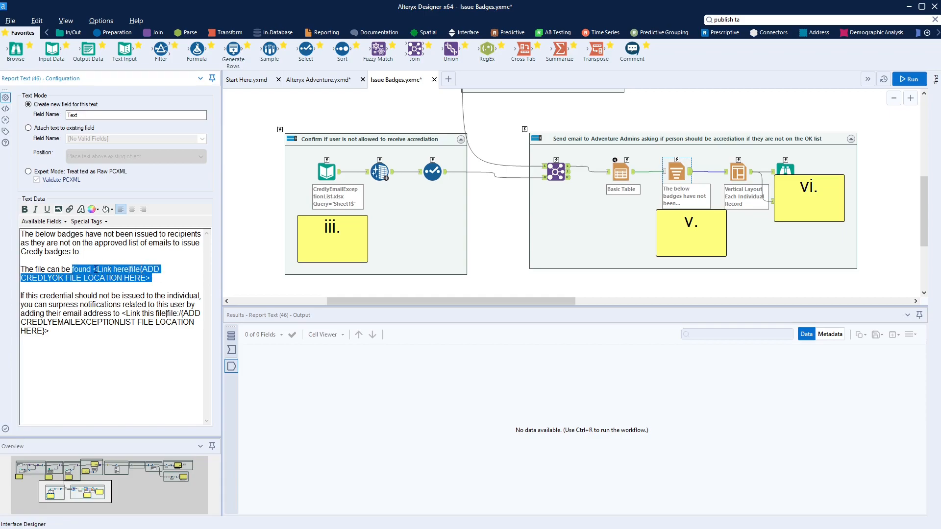
click(95, 269)
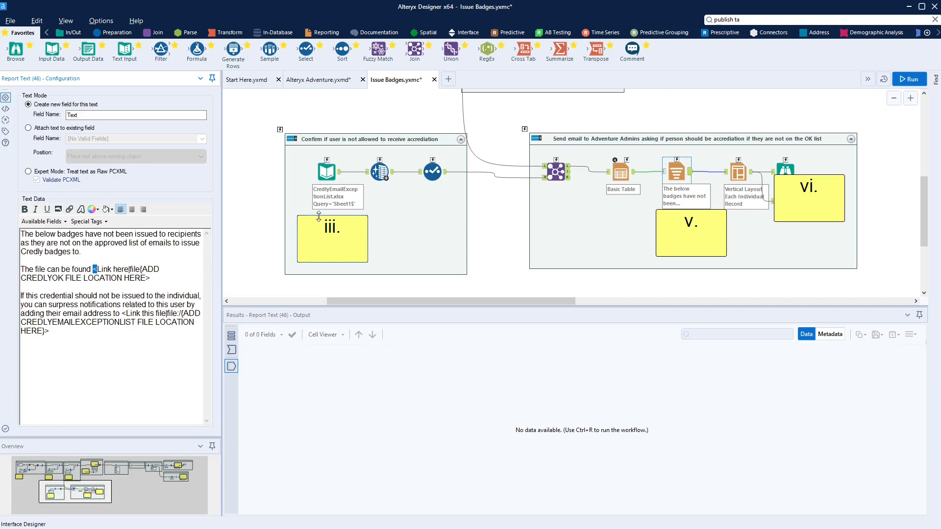
scroll(319, 230, up, 3)
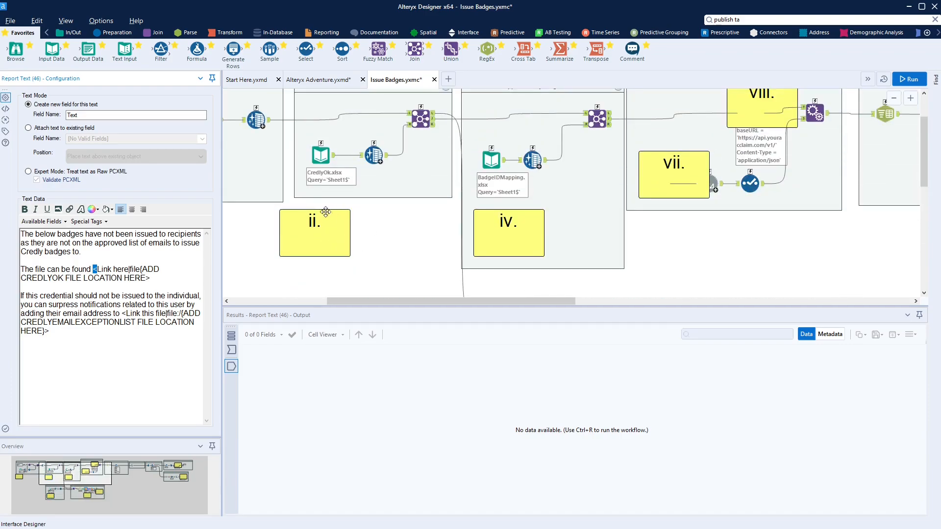
scroll(319, 230, down, 3)
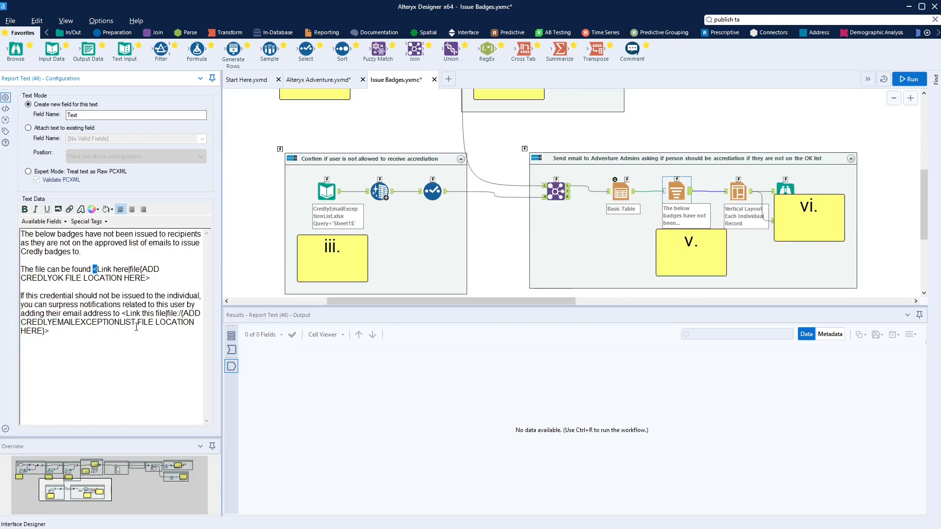
scroll(304, 294, down, 1)
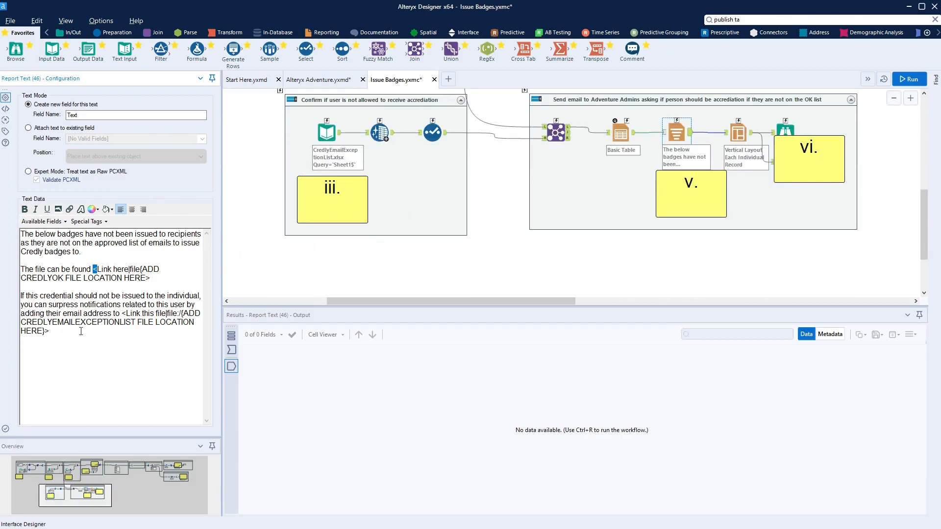
drag(153, 278, 94, 270)
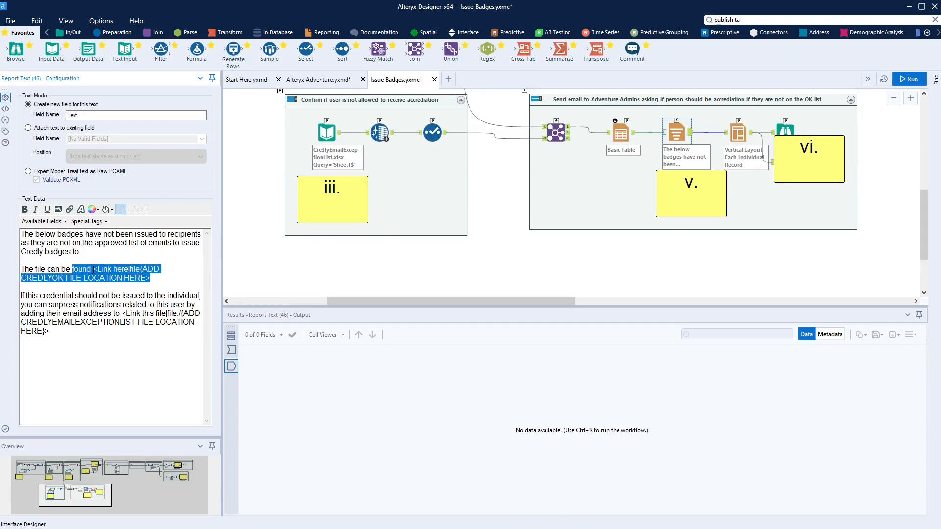
drag(123, 314, 136, 338)
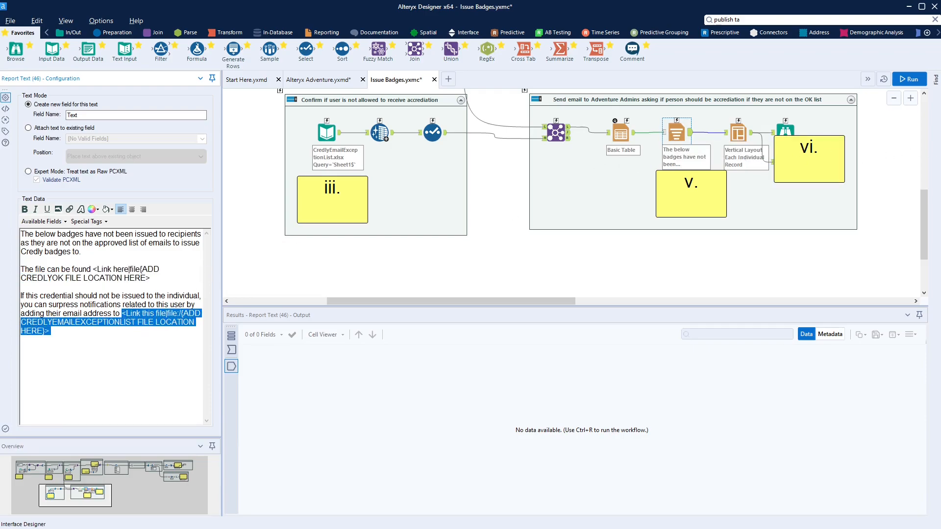
drag(829, 143, 824, 189)
click(785, 163)
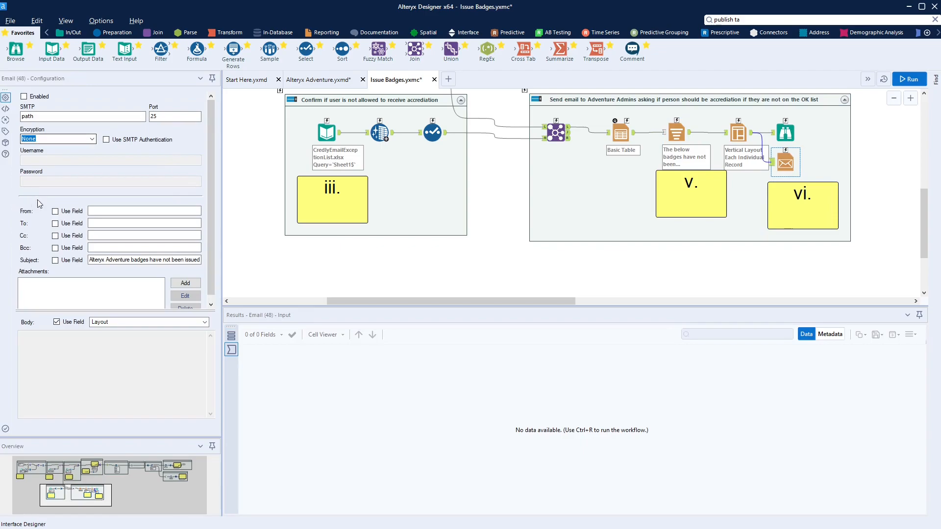
click(97, 221)
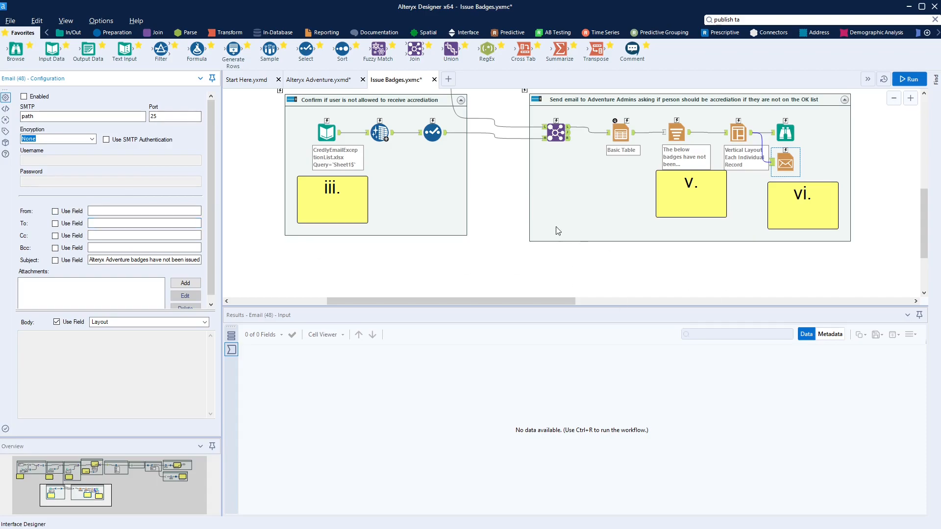
scroll(54, 280, down, 1)
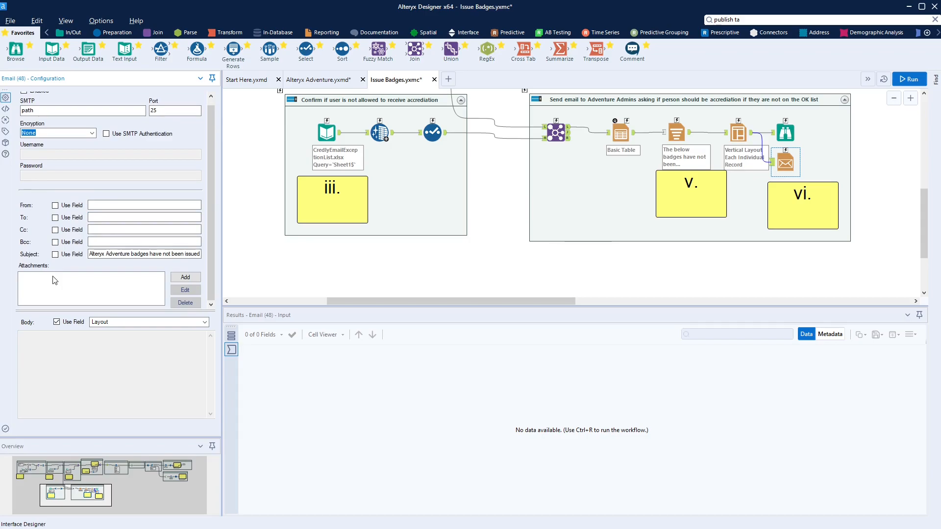
scroll(472, 167, up, 1)
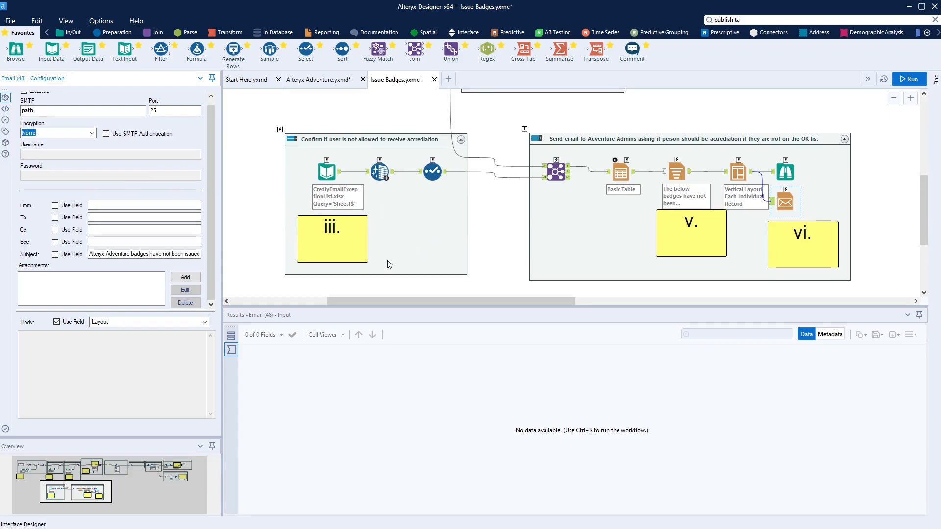
scroll(392, 248, up, 5)
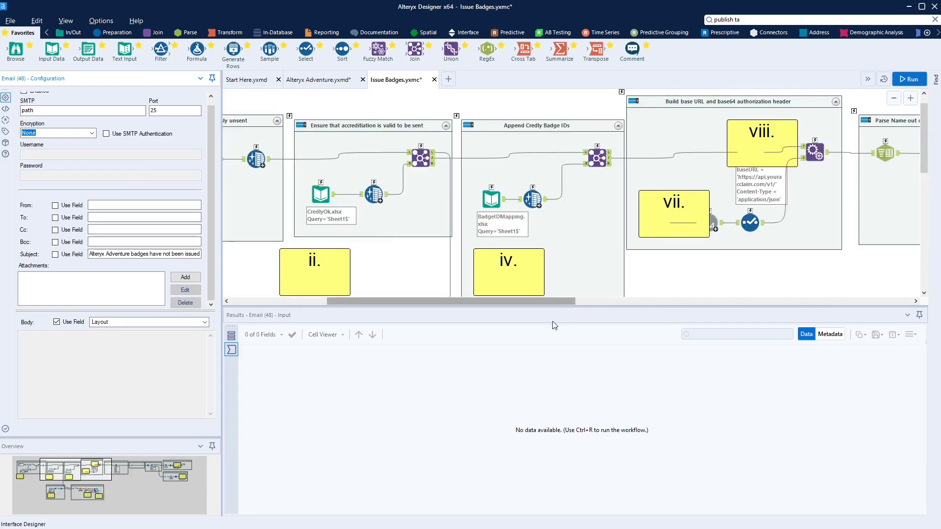
Move the vii. comments off their tools and inspect the authorization text input
drag(525, 302, 609, 307)
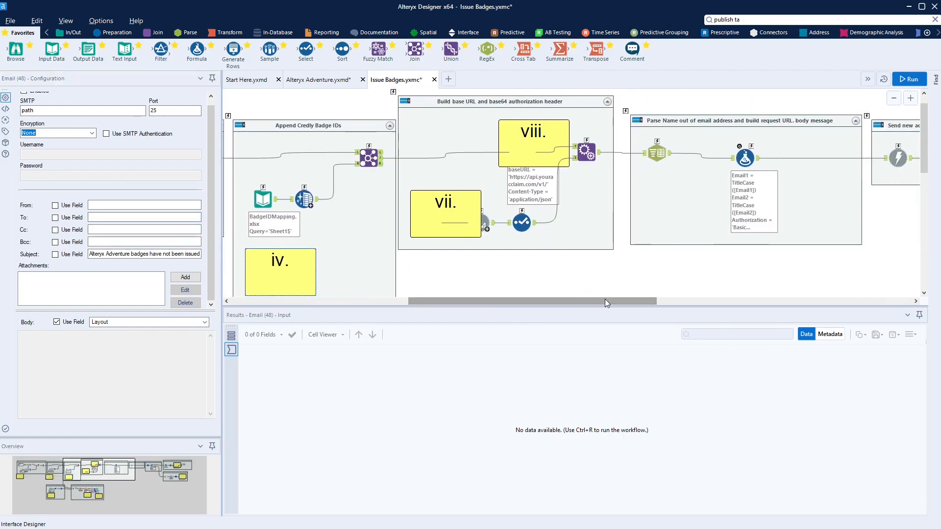
drag(473, 202, 471, 243)
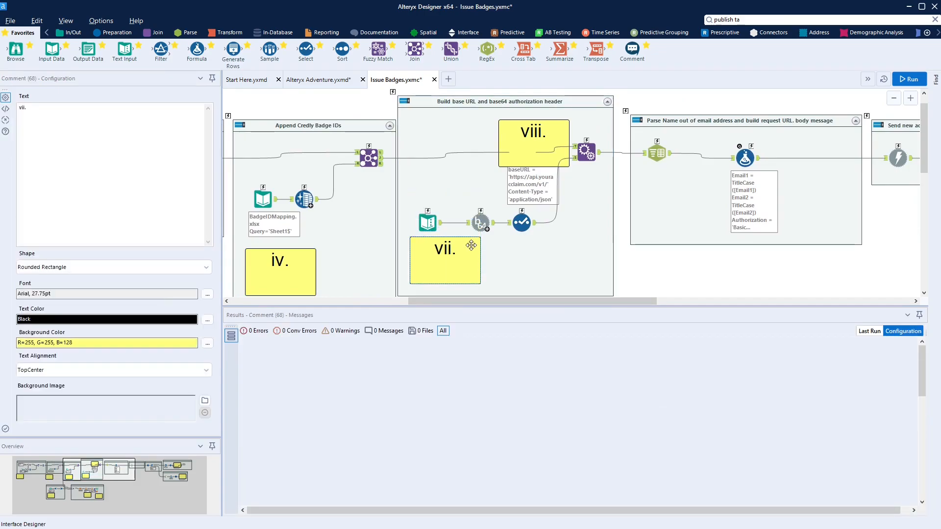
click(428, 223)
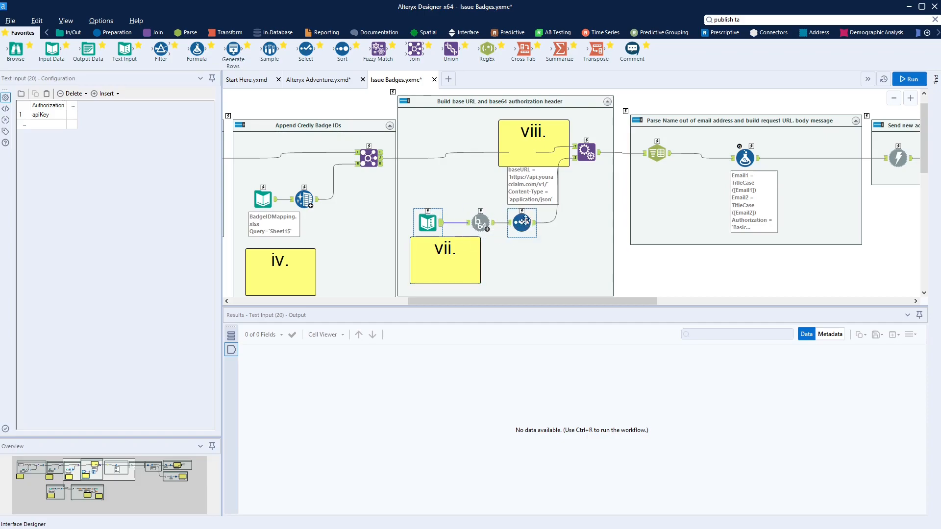
Move the viii. comment under the Parse Name formula, reviewing the Content-Type and issueURL expressions
click(549, 131)
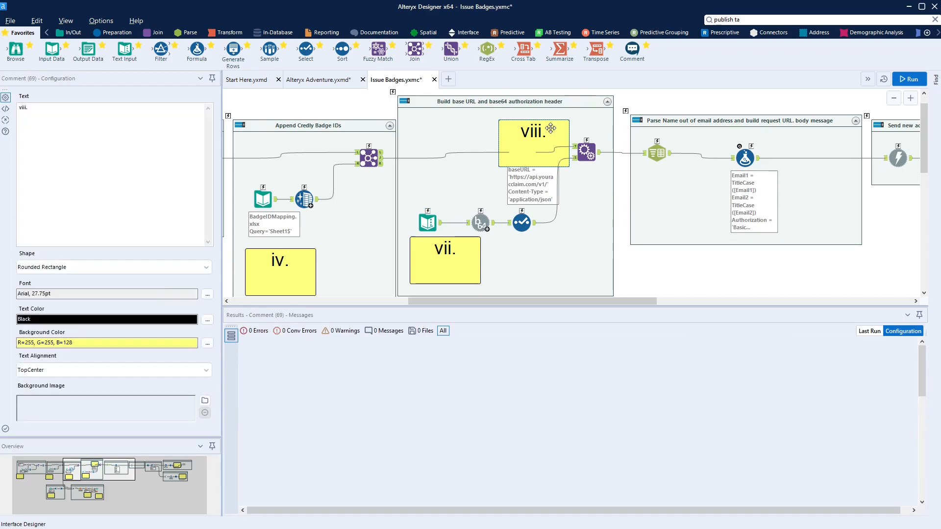
drag(548, 131, 552, 176)
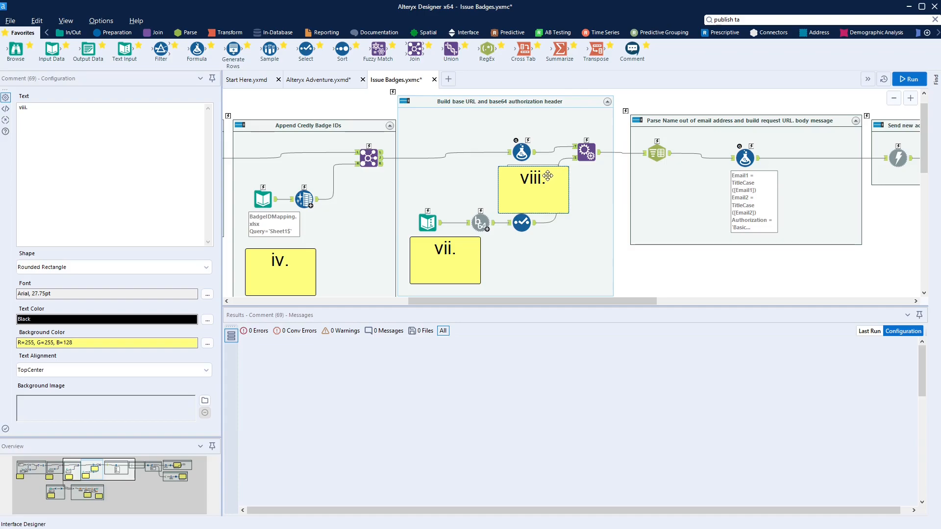
click(522, 152)
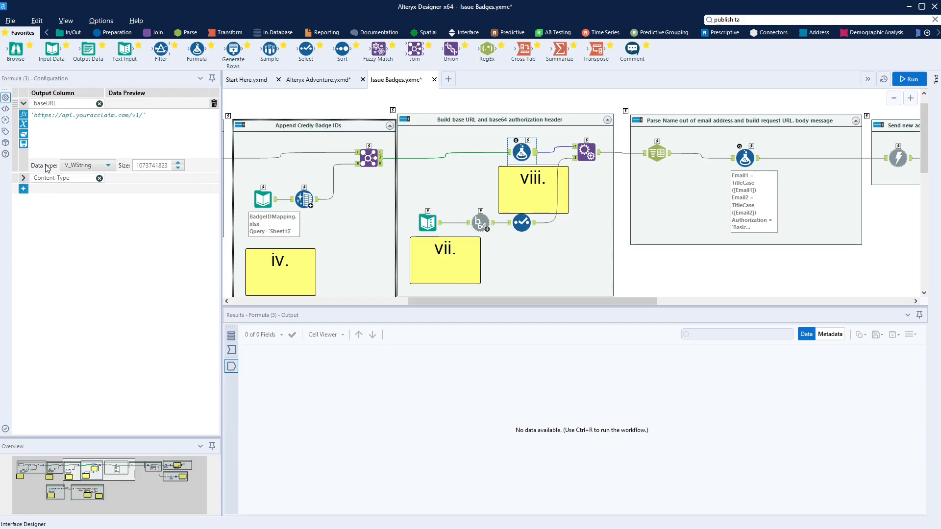
click(23, 178)
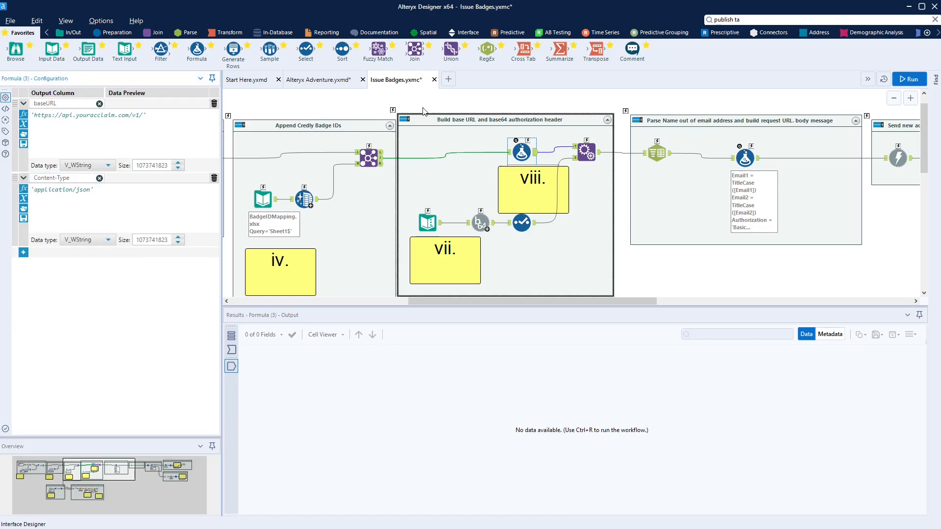
click(508, 152)
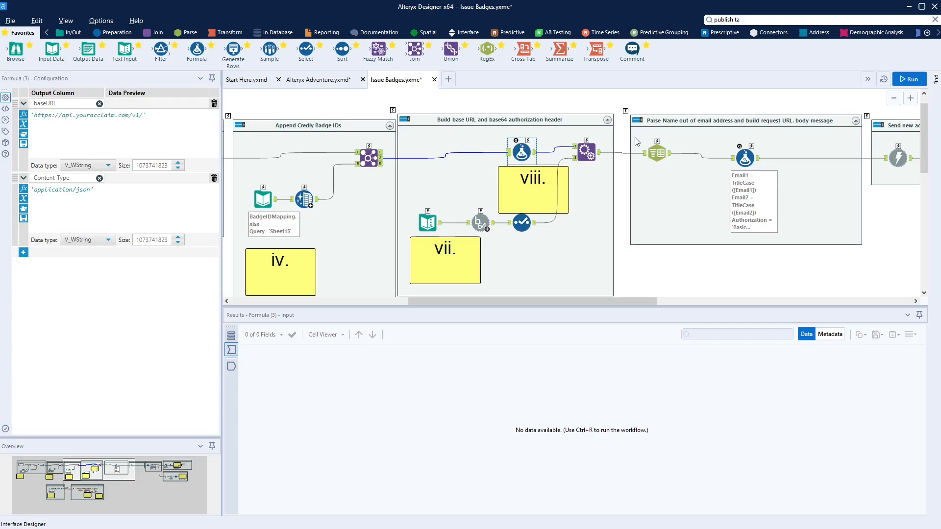
scroll(693, 157, up, 5)
click(712, 183)
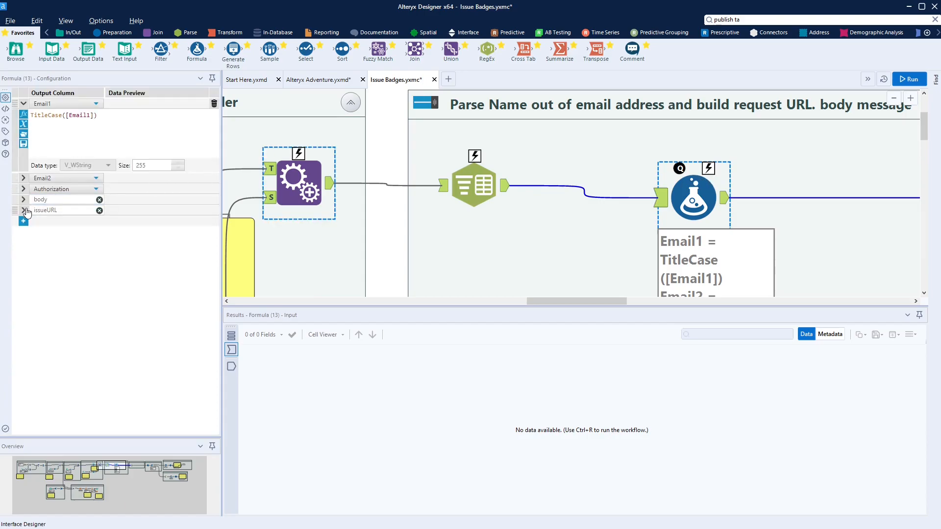
click(23, 210)
scroll(587, 161, down, 5)
scroll(587, 167, down, 3)
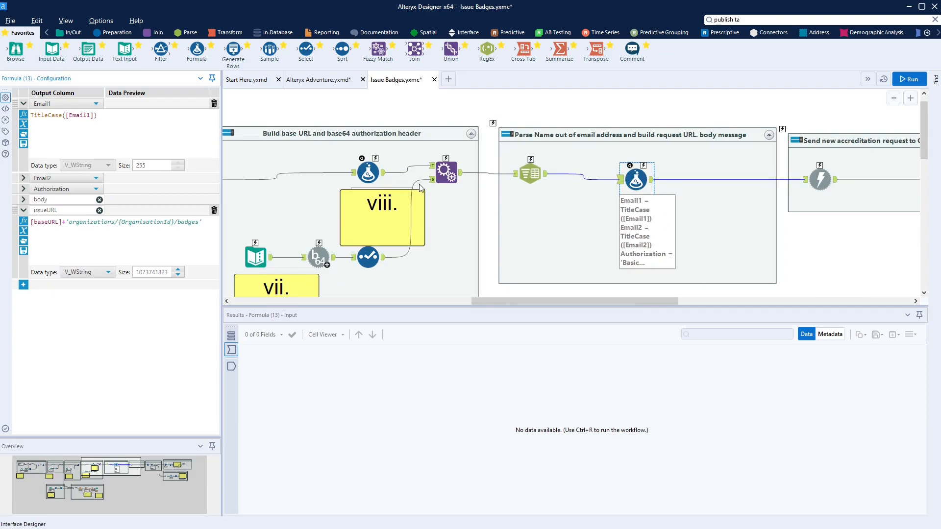
click(403, 219)
drag(403, 219, 643, 251)
Change {OrganizationId} to {OrganisationId} in the Parse Name formula's issueURL expression
click(636, 179)
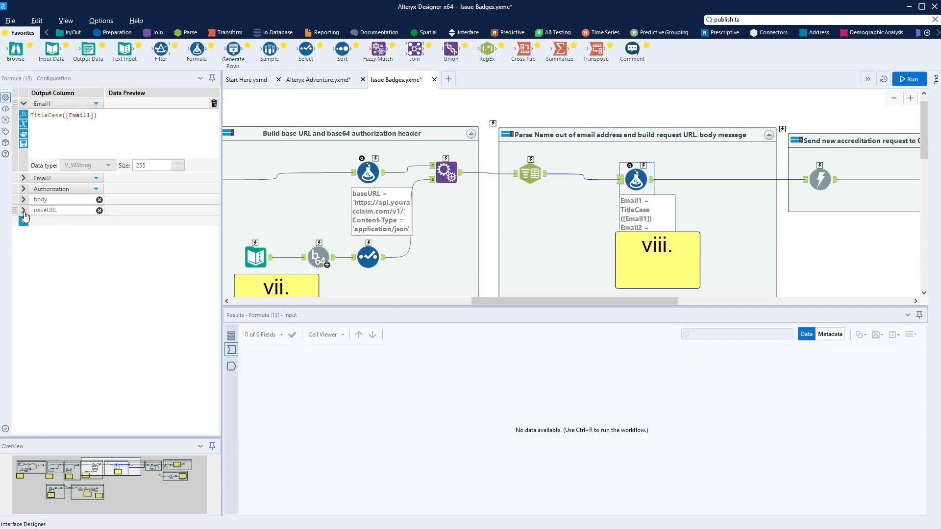
click(74, 211)
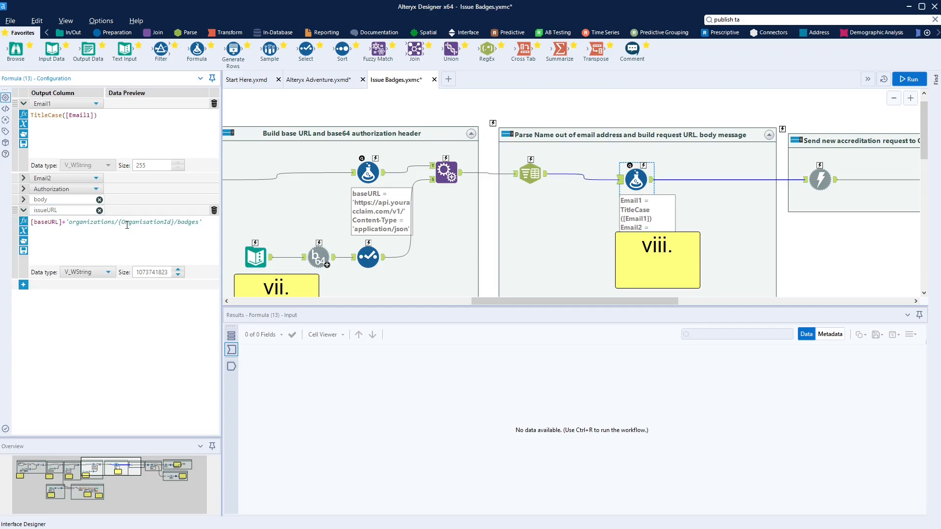
click(146, 223)
key(BackSpace)
text(s)
drag(167, 221, 123, 222)
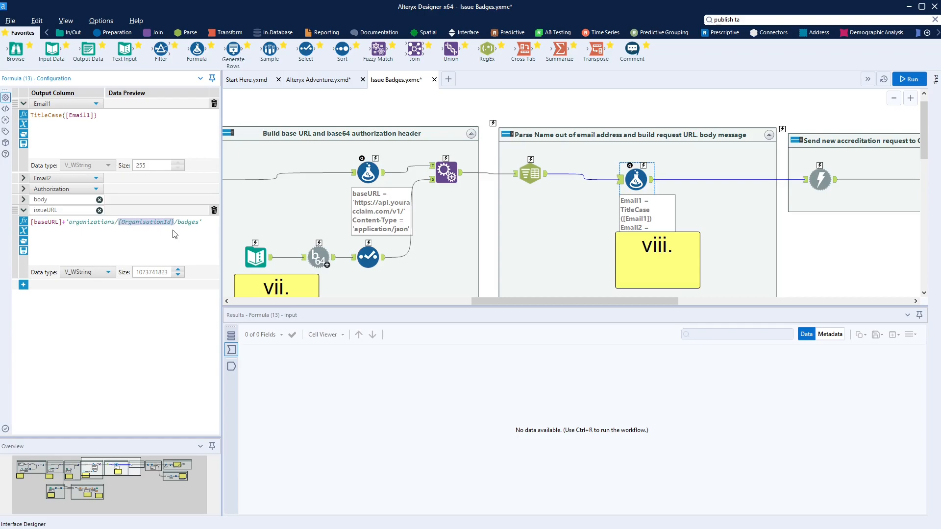
click(119, 223)
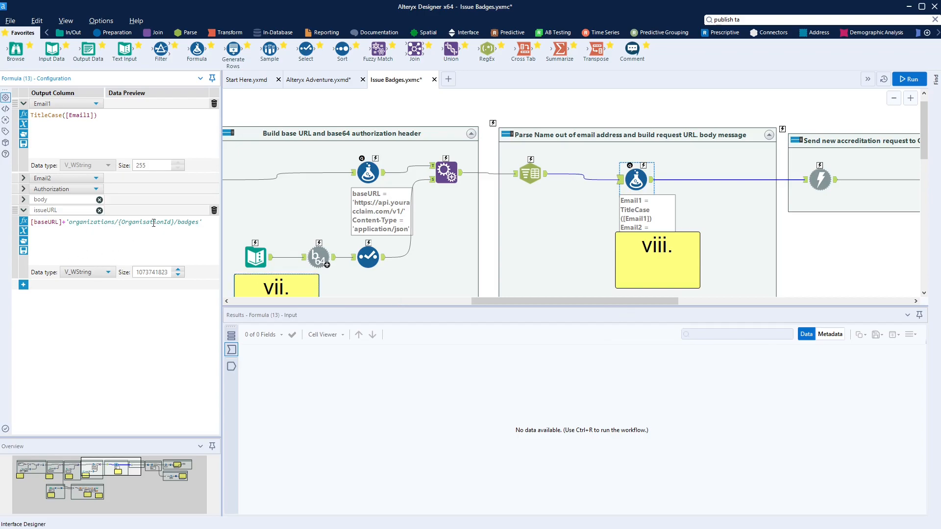
Pan to the ix. containers and move the ix. comment beside the output step
click(251, 253)
click(642, 271)
drag(165, 476, 179, 475)
drag(594, 132, 731, 135)
Fit the ix. comments inside the success and failure containers beside their outputs, panning to check
drag(658, 256, 735, 248)
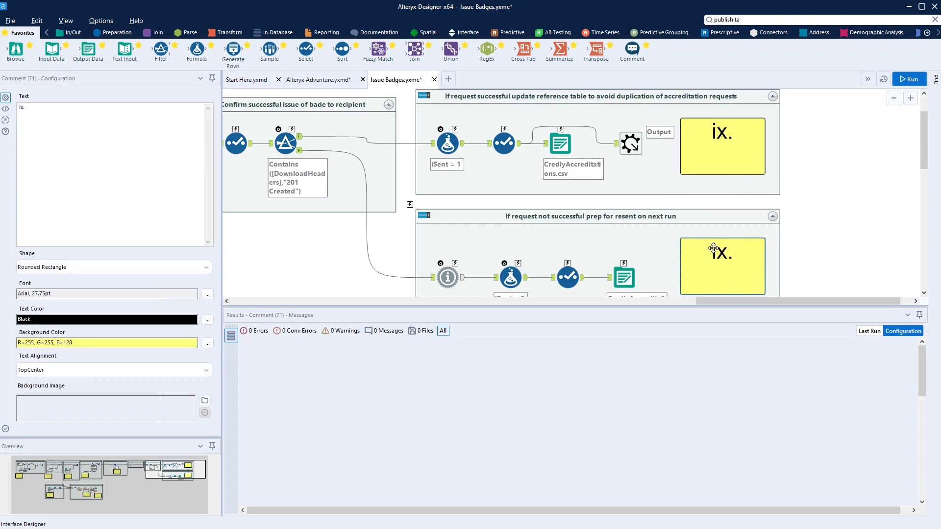
click(561, 146)
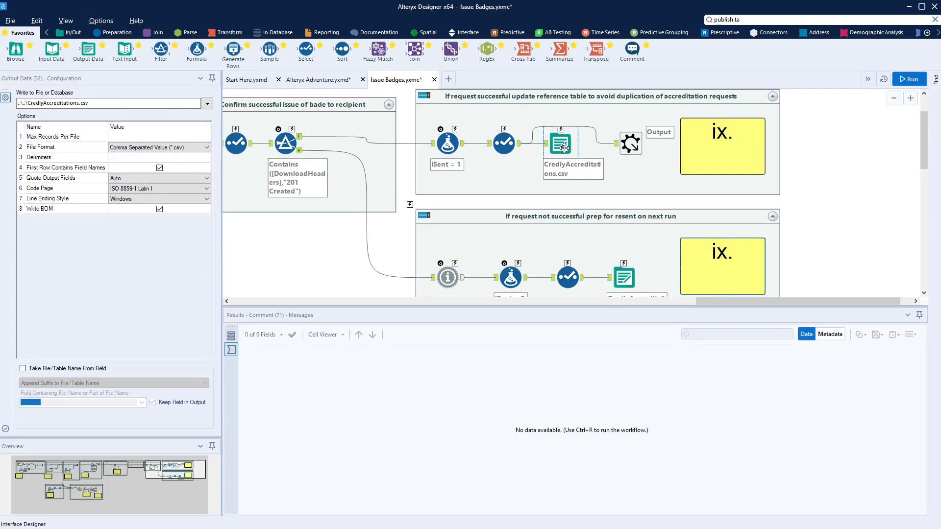
ctrl+click(514, 147)
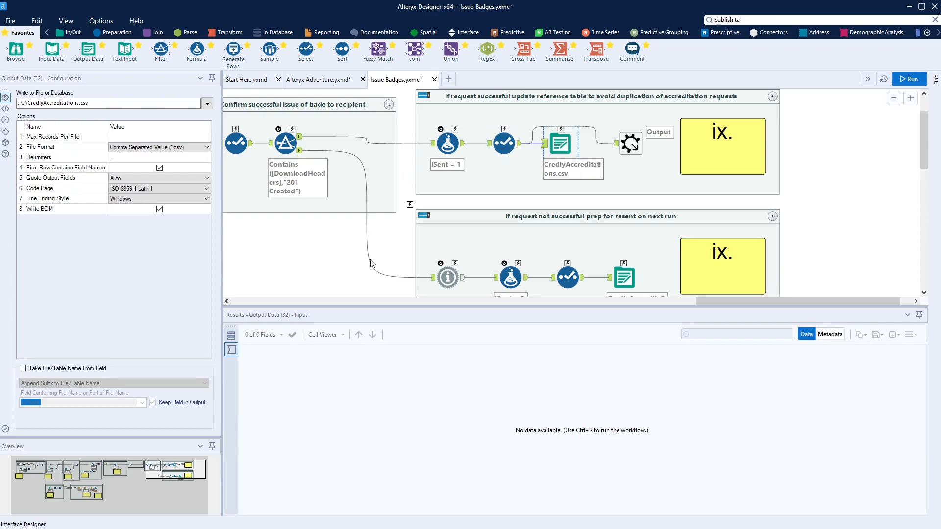
click(58, 476)
drag(58, 476, 9, 472)
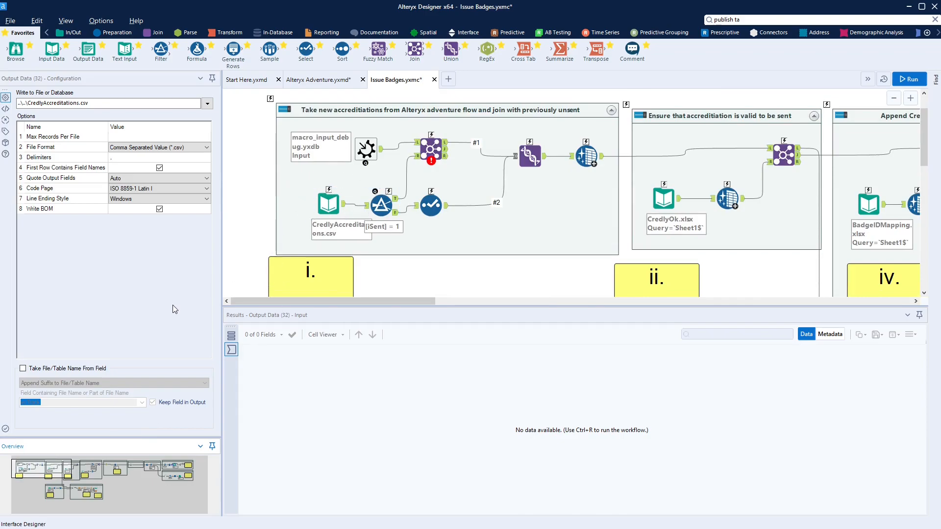
click(185, 467)
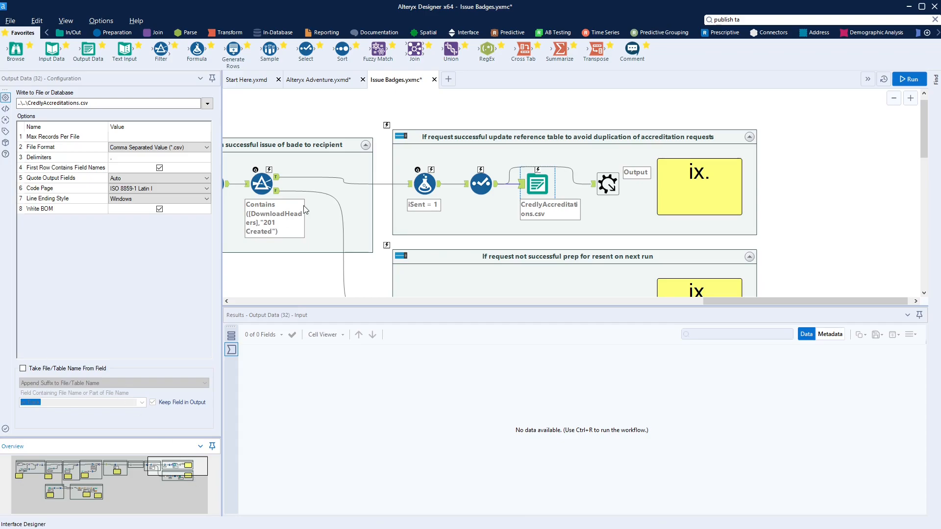
scroll(304, 210, down, 3)
scroll(264, 161, up, 2)
click(253, 148)
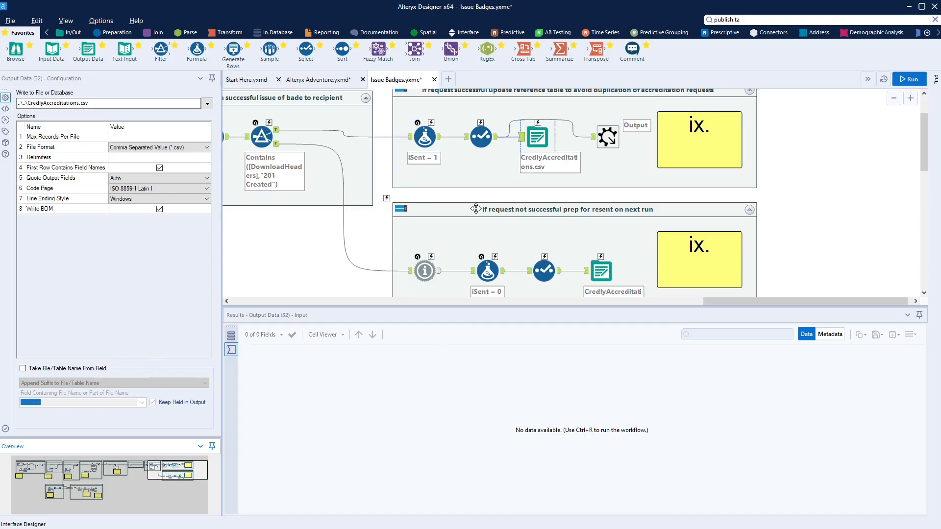
Save the Issue Badges macro with Ctrl+S, switch to Alteryx Adventure.yxmd, and acknowledge the refresh notice
click(357, 237)
key(ctrl+s)
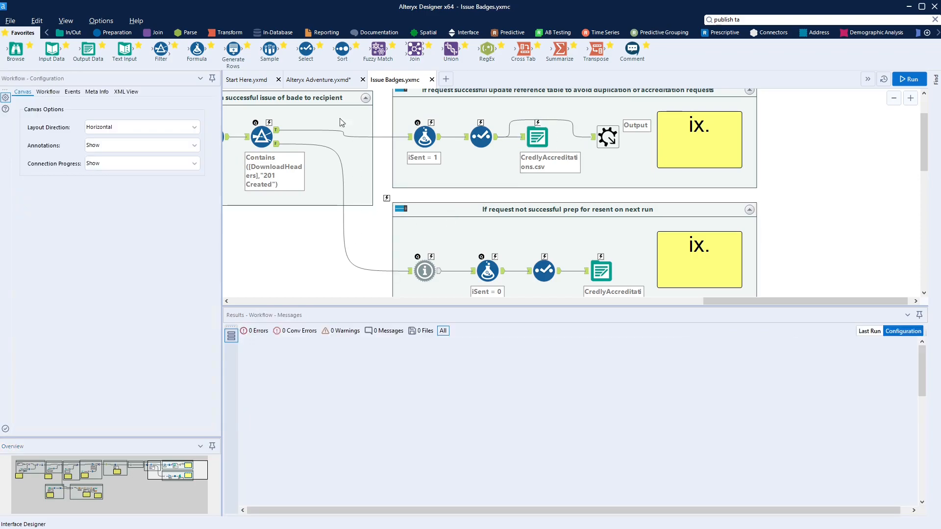
click(325, 80)
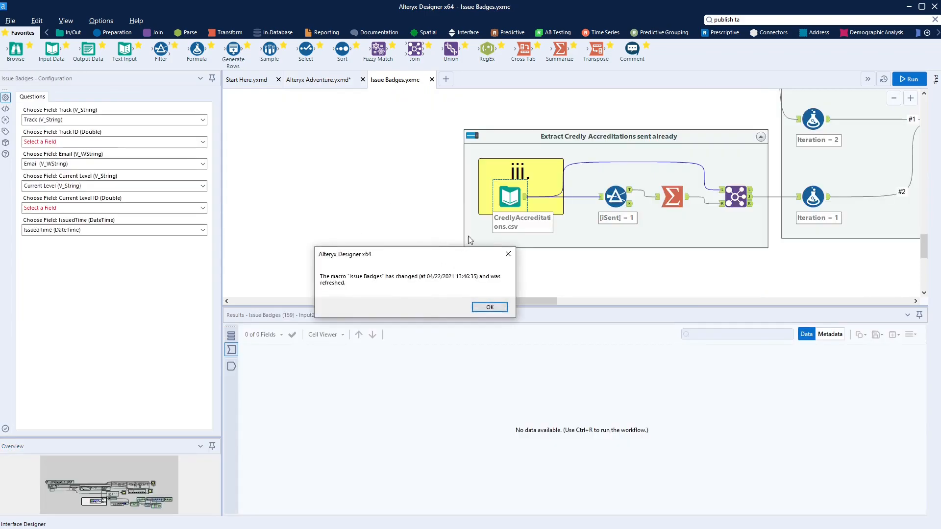
click(488, 308)
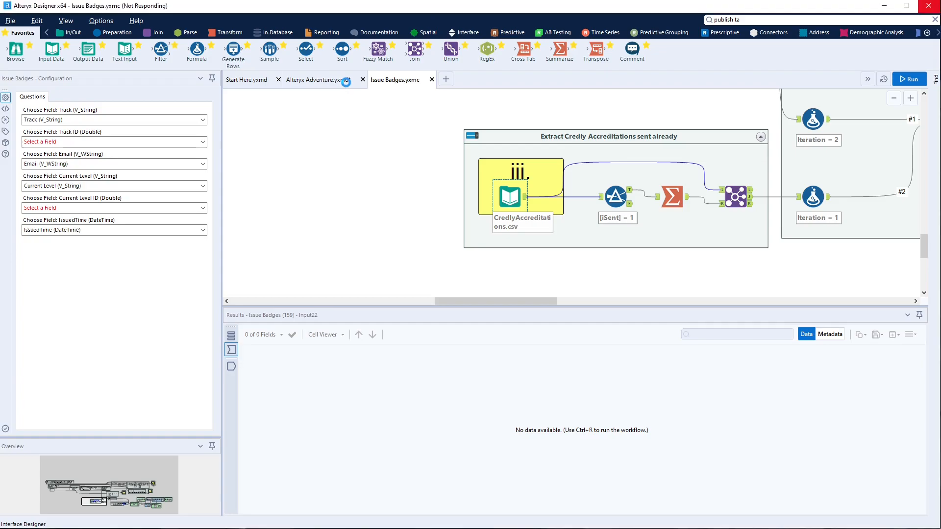
click(346, 81)
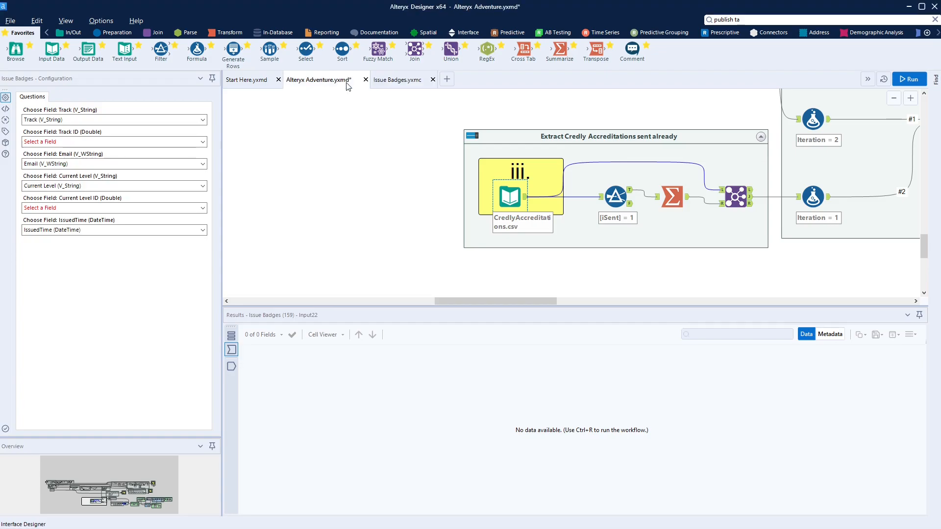
drag(114, 476, 156, 487)
Review Issue Badges (159)'s unmapped inputs, collapse Issue New Badges, and open Formula (191)'s type-mismatch error
click(150, 486)
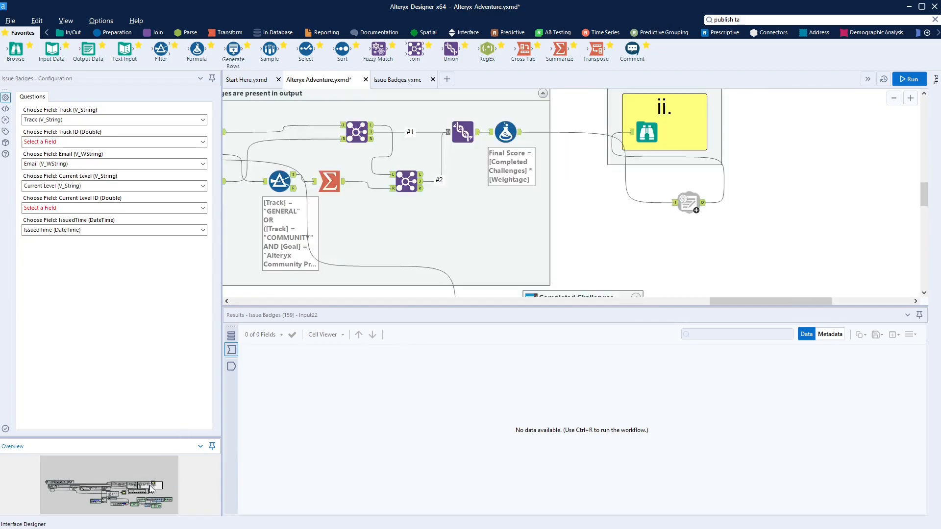
click(591, 233)
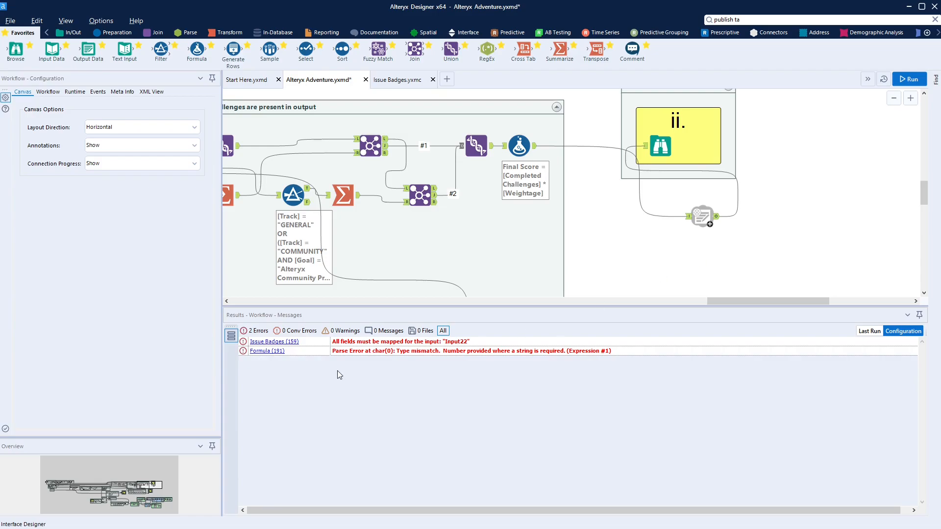
mouse_move(123, 499)
mouse_down()
mouse_move(49, 484)
mouse_move(110, 503)
mouse_up()
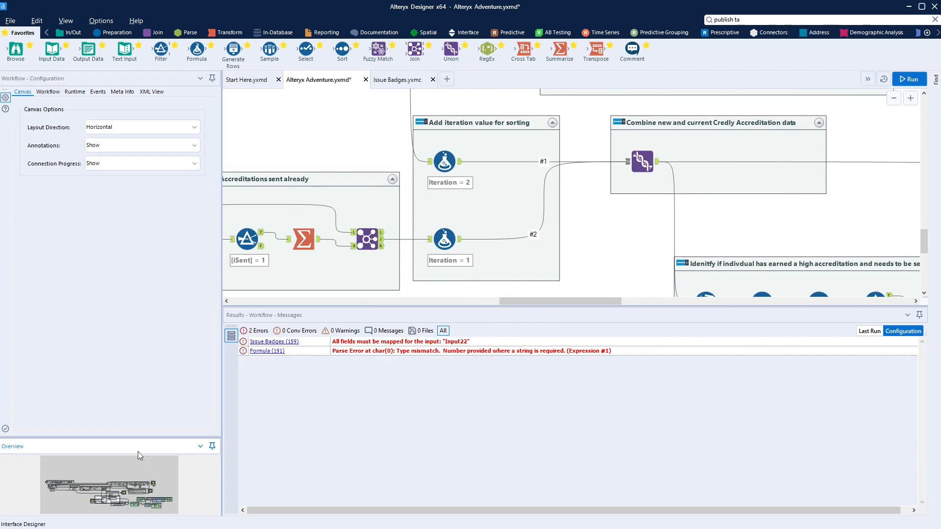
click(272, 342)
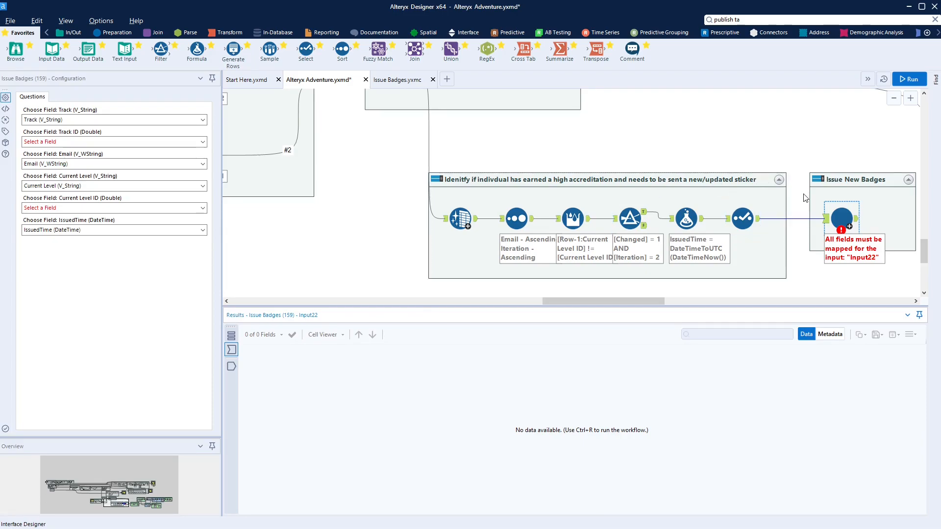
click(819, 184)
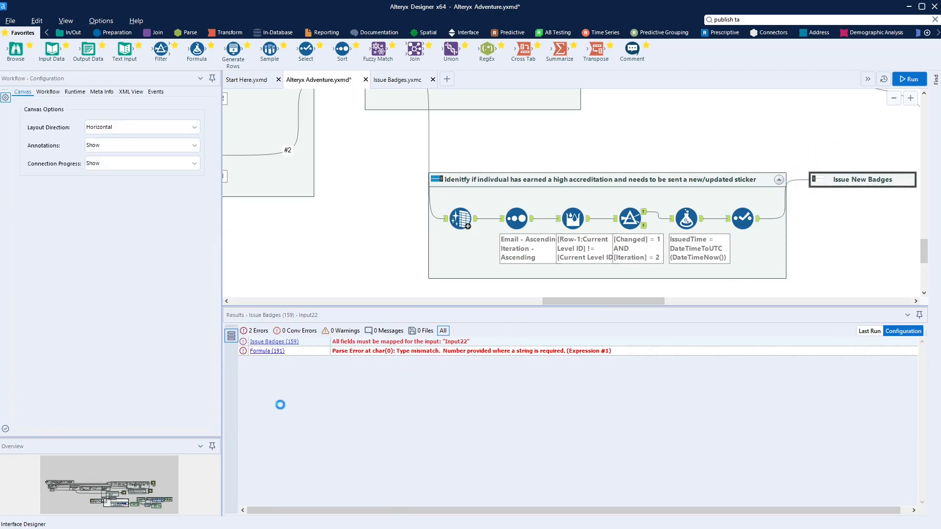
click(275, 350)
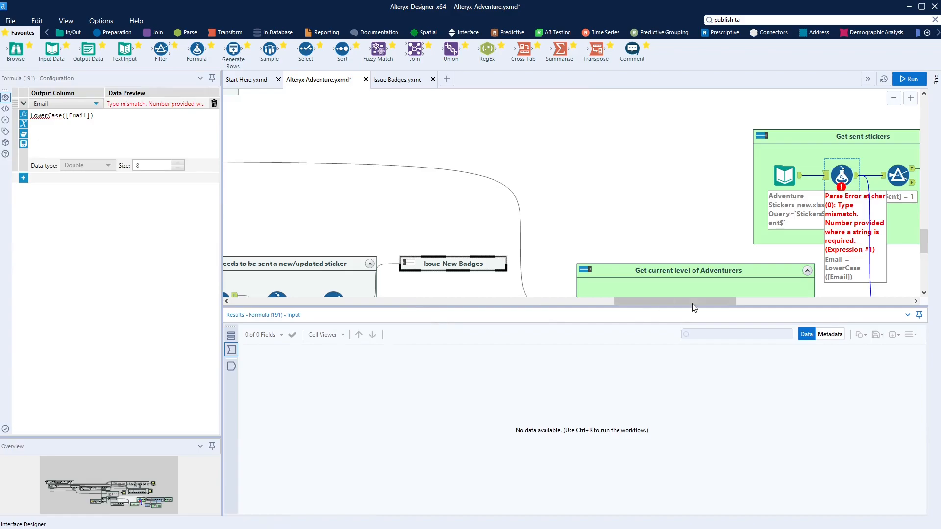
Drop a Select tool onto the connection between the Adventure Stickers input and Formula (191)
drag(673, 299, 736, 300)
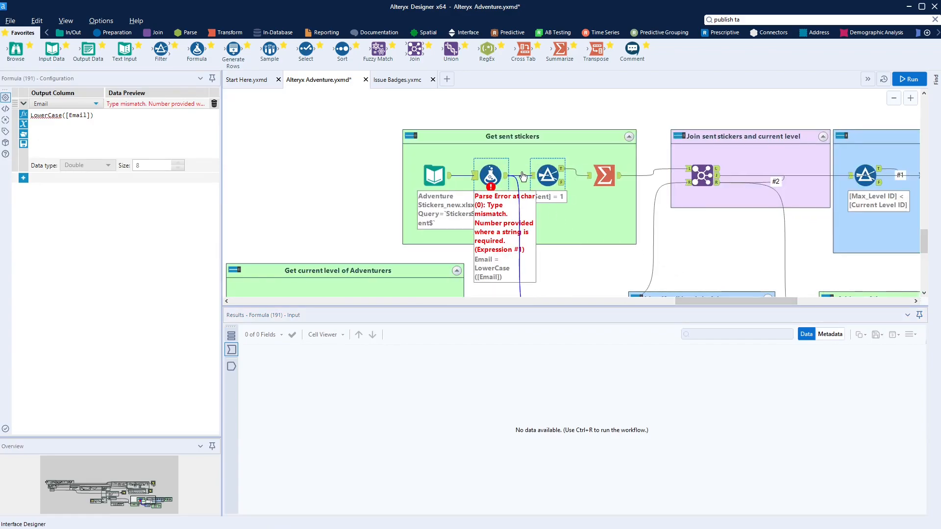
scroll(563, 200, down, 2)
scroll(562, 200, up, 1)
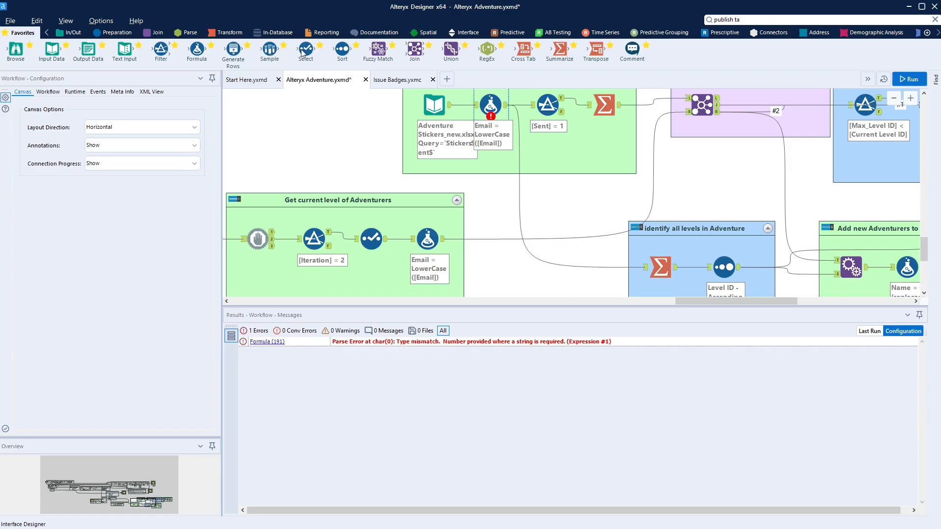
drag(305, 50, 457, 116)
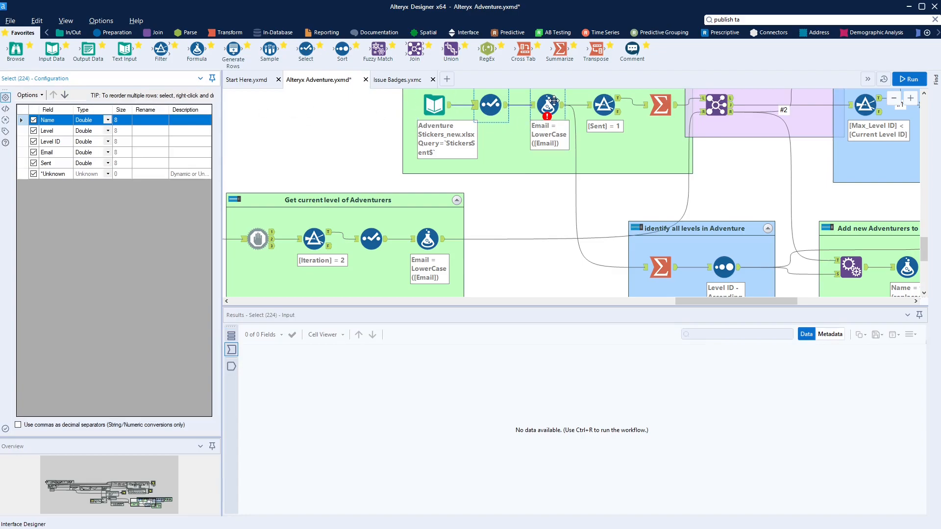
mouse_move(552, 102)
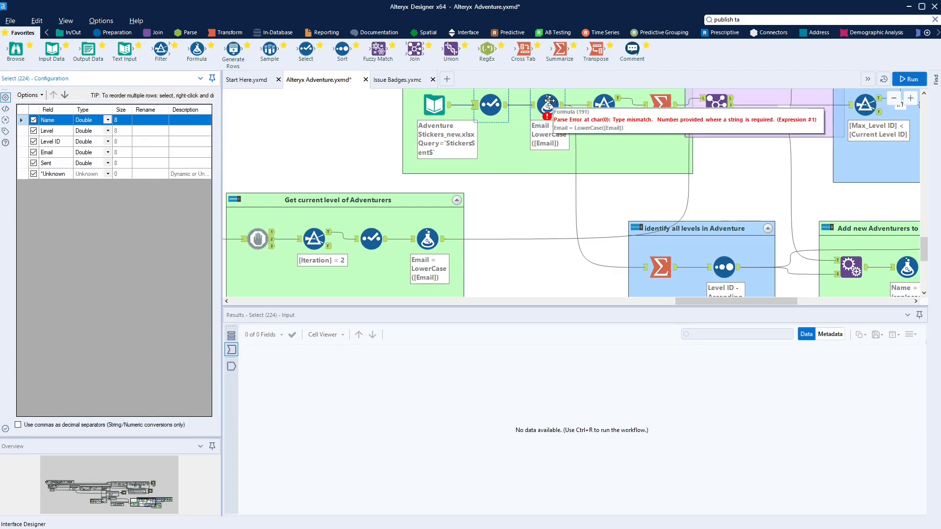
In the Select tool, change the Name and Level field types to V_String
click(108, 120)
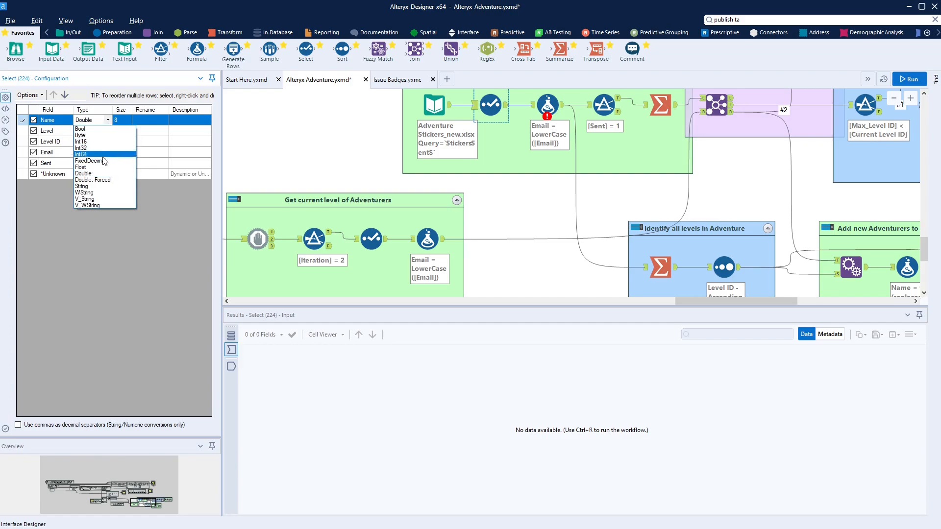
click(111, 199)
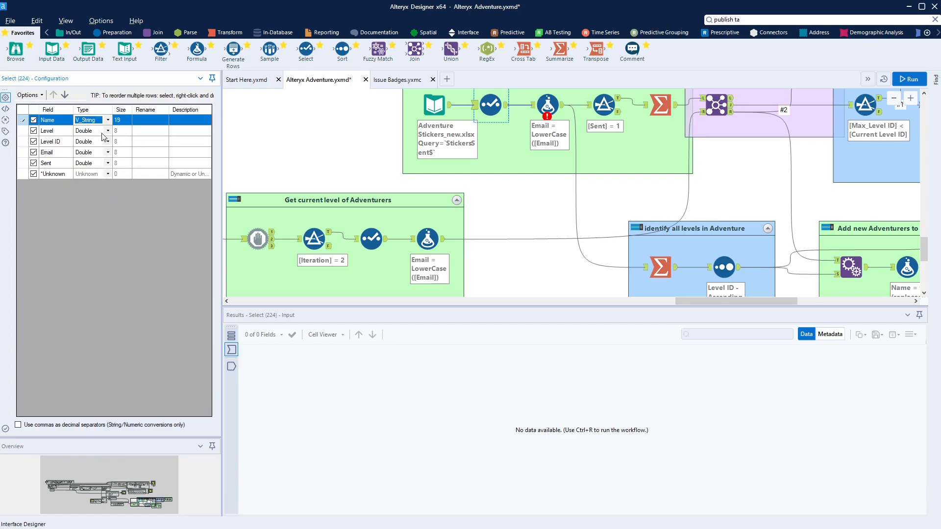
click(114, 133)
click(113, 134)
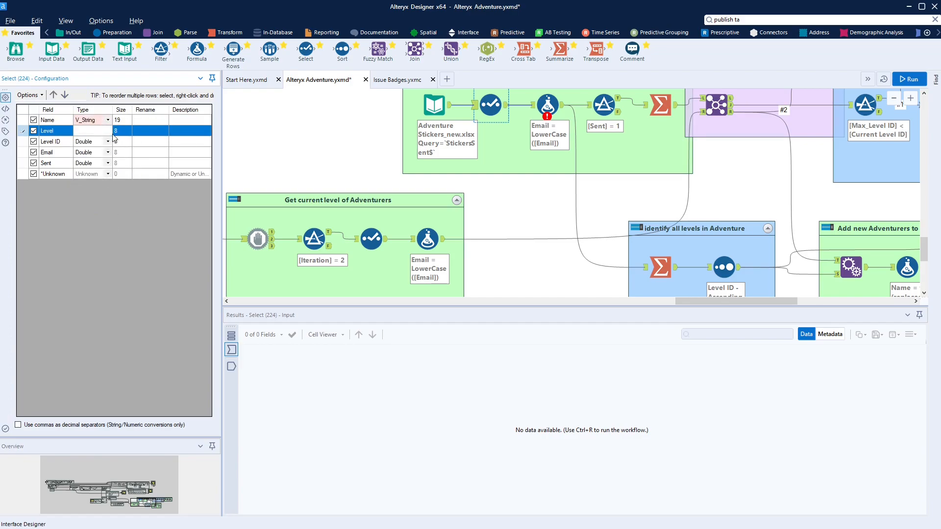
click(108, 131)
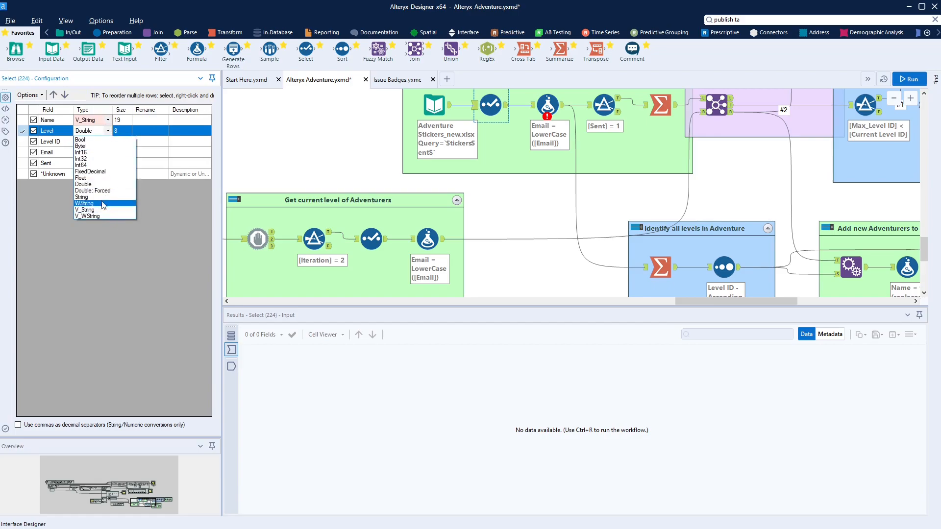
click(100, 191)
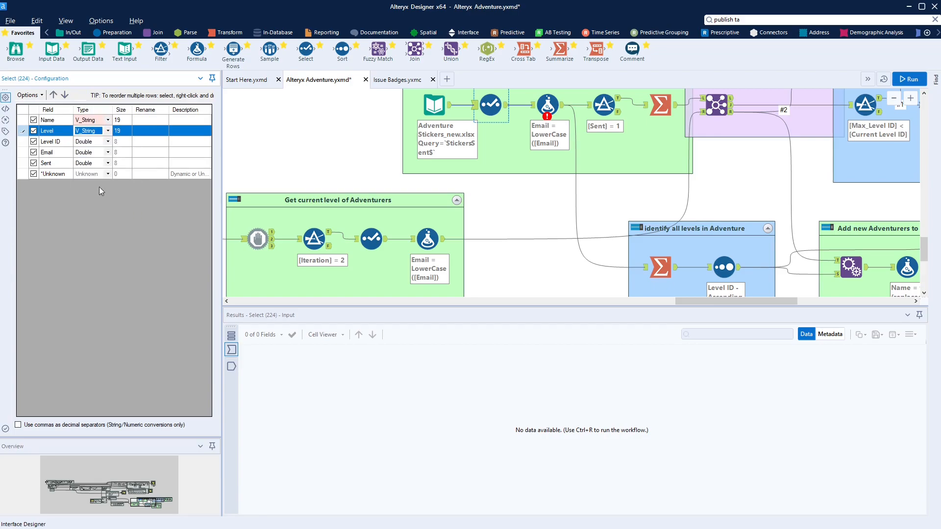
Make Email V_String, keep Sent as Double, and run the workflow with Ctrl+R
click(111, 155)
click(108, 152)
click(103, 228)
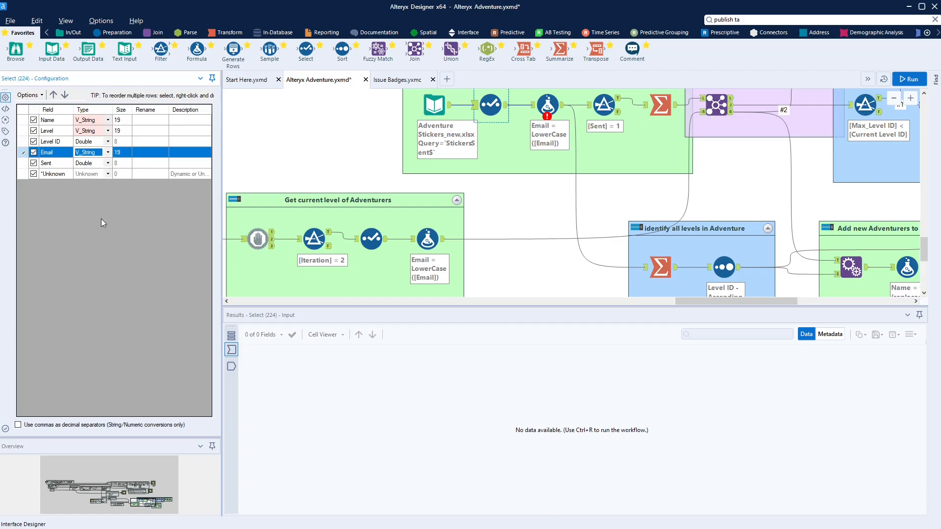
click(108, 163)
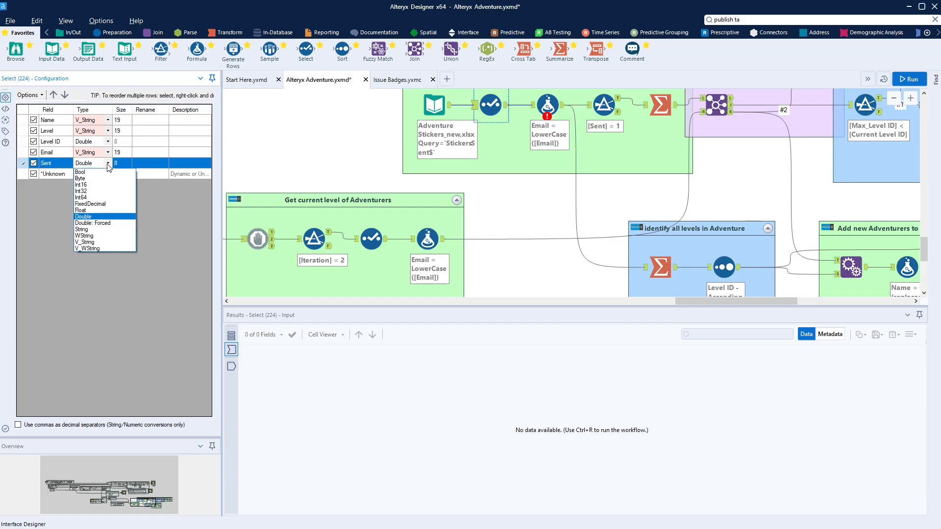
click(108, 164)
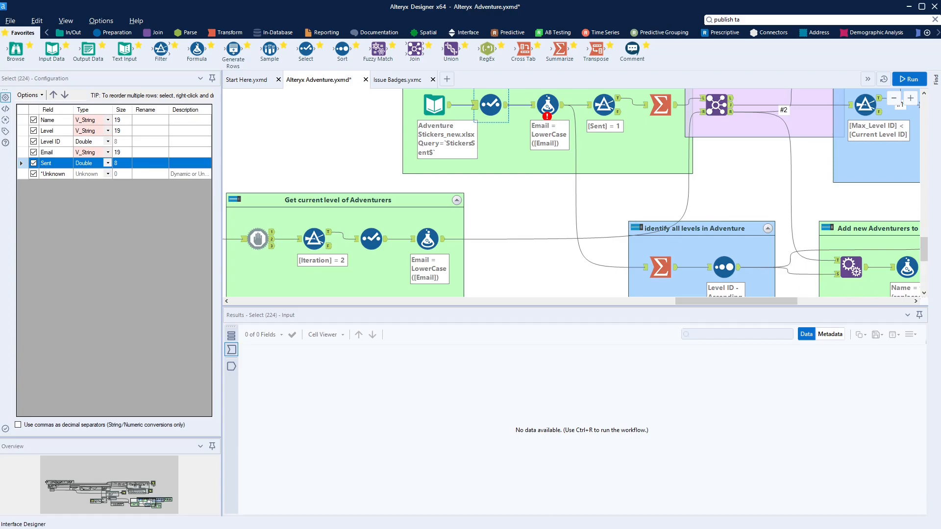
click(562, 220)
key(ctrl+r)
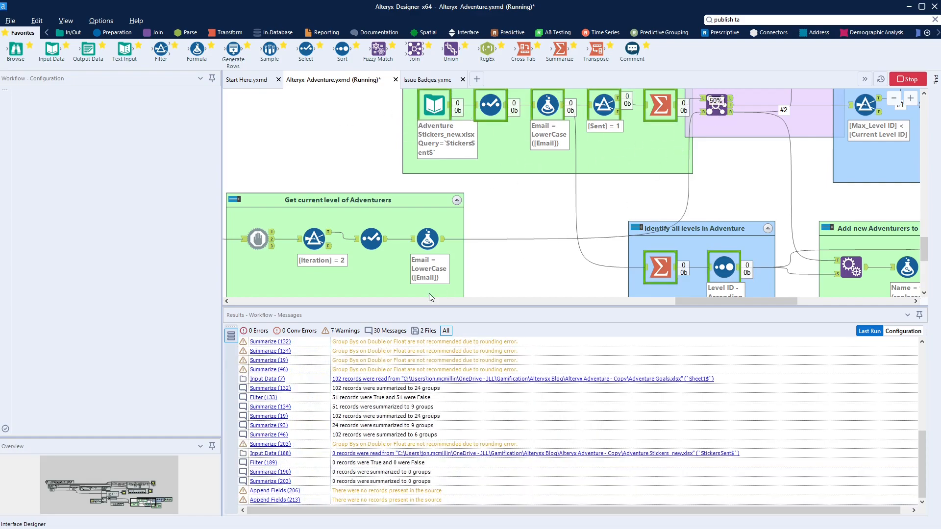
Pan to the sticker output containers and check the Unique (120) tool's results
drag(151, 511, 52, 488)
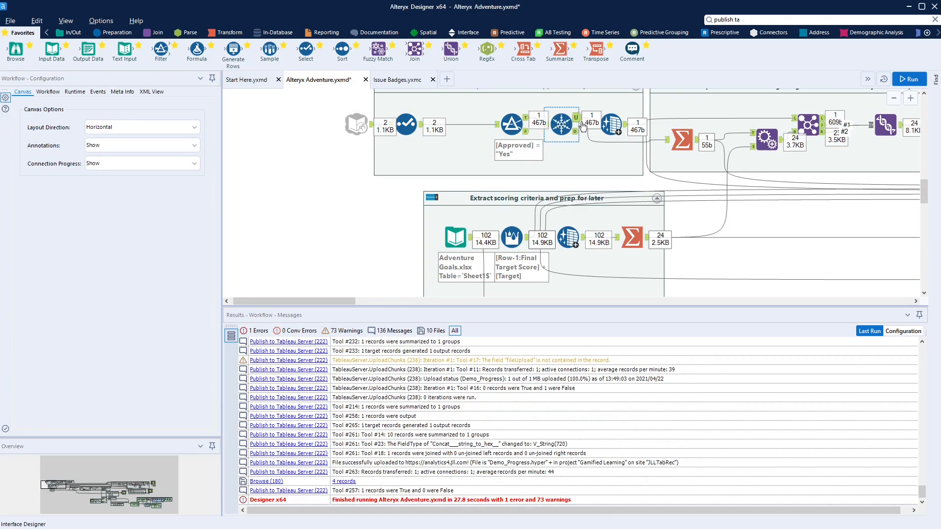
click(562, 124)
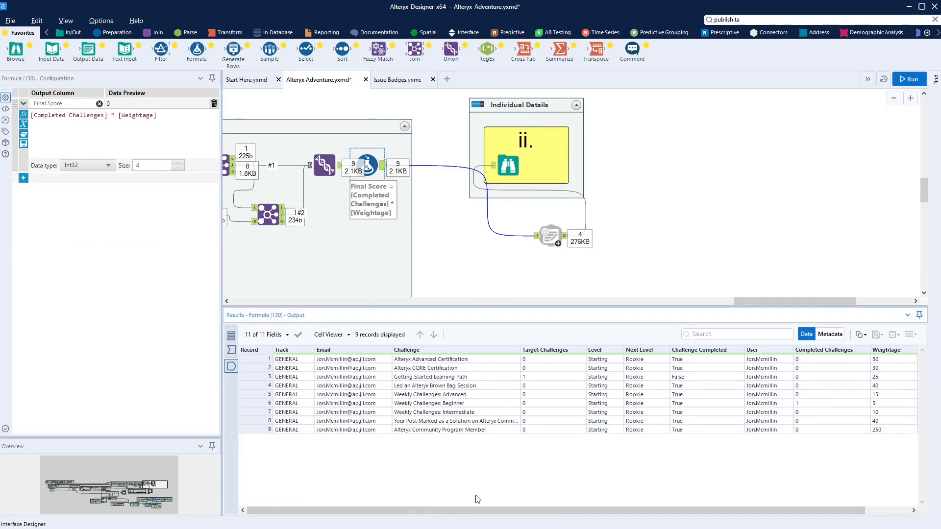
Browse Formula (130)'s output, checking Target Challenges for records 3 and 6
click(528, 379)
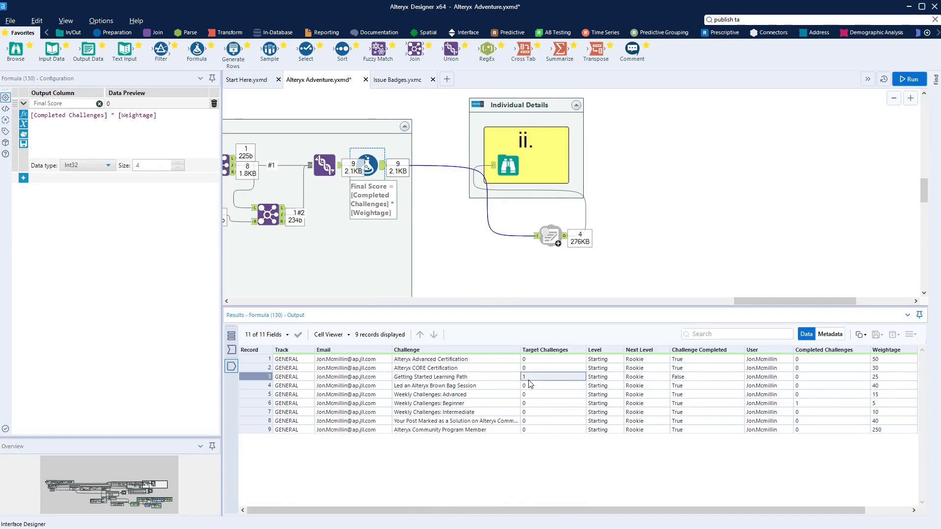
click(240, 375)
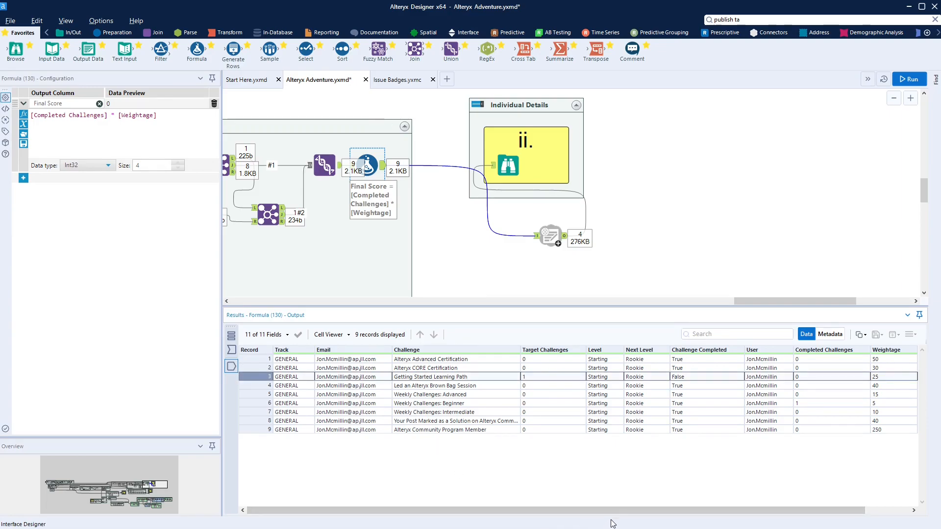
drag(615, 514, 632, 521)
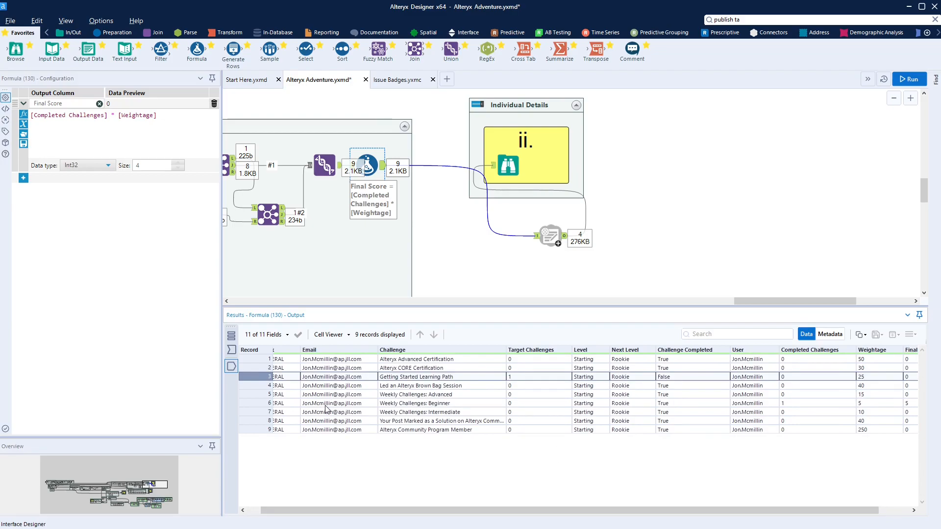
click(254, 402)
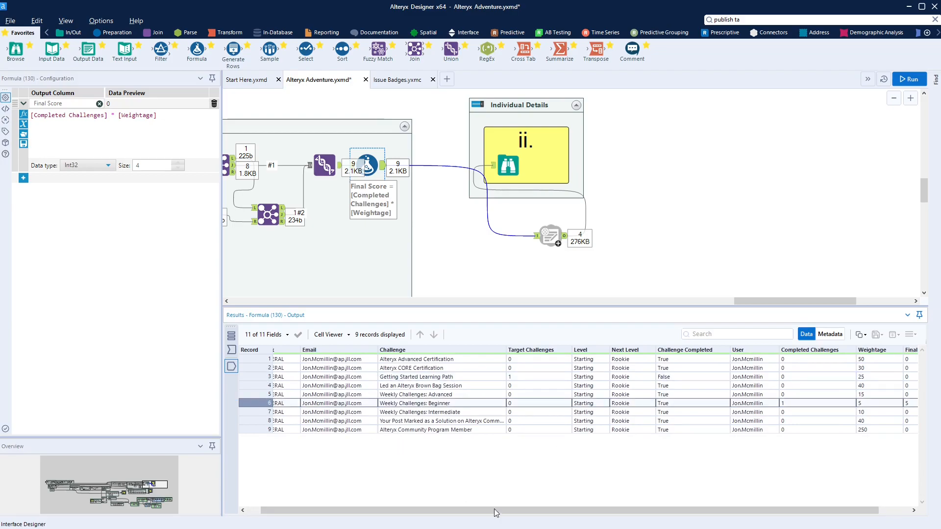
drag(521, 516, 590, 518)
scroll(518, 166, down, 3)
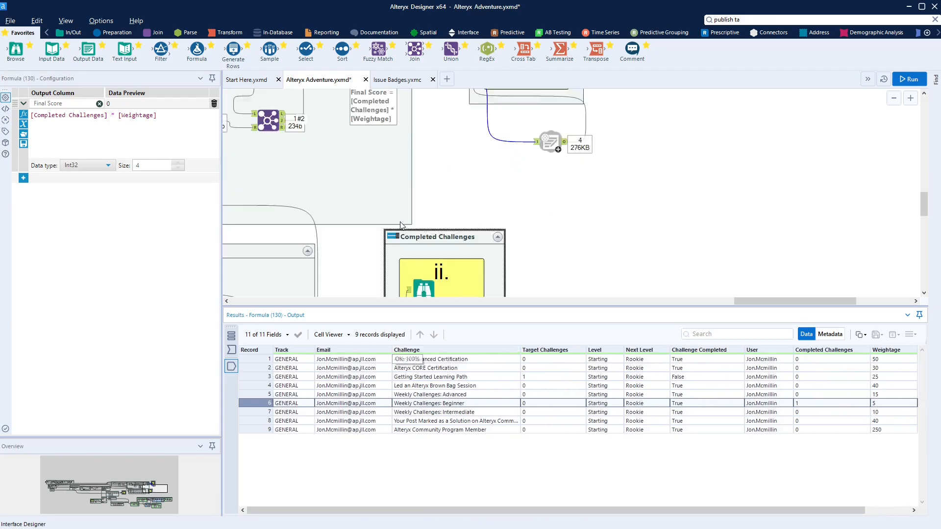
Show the Publish to Tableau Server (220) tool's configuration and its four output records
click(518, 165)
scroll(534, 171, up, 3)
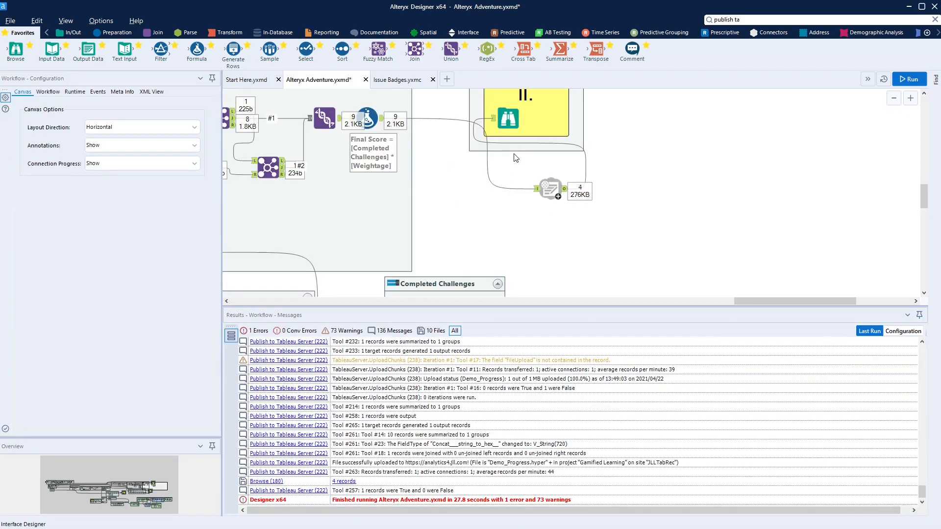
click(540, 188)
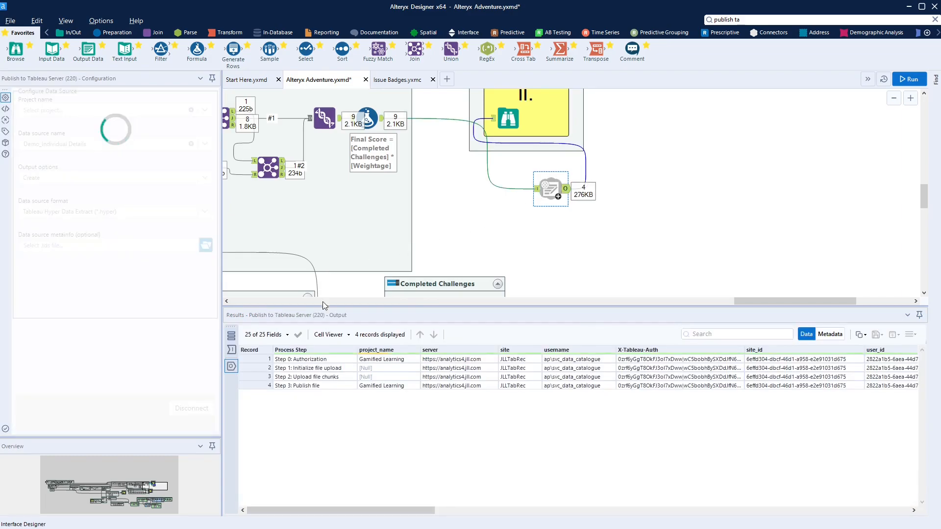